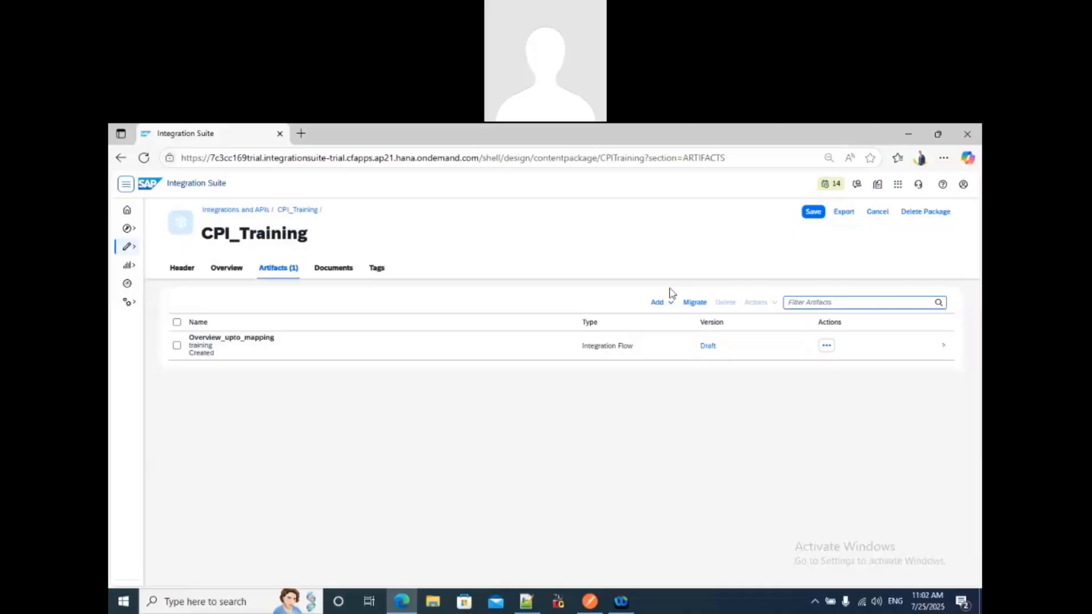
Put the CPI_Training package into edit mode and start adding a Value Mapping artifact
click(885, 212)
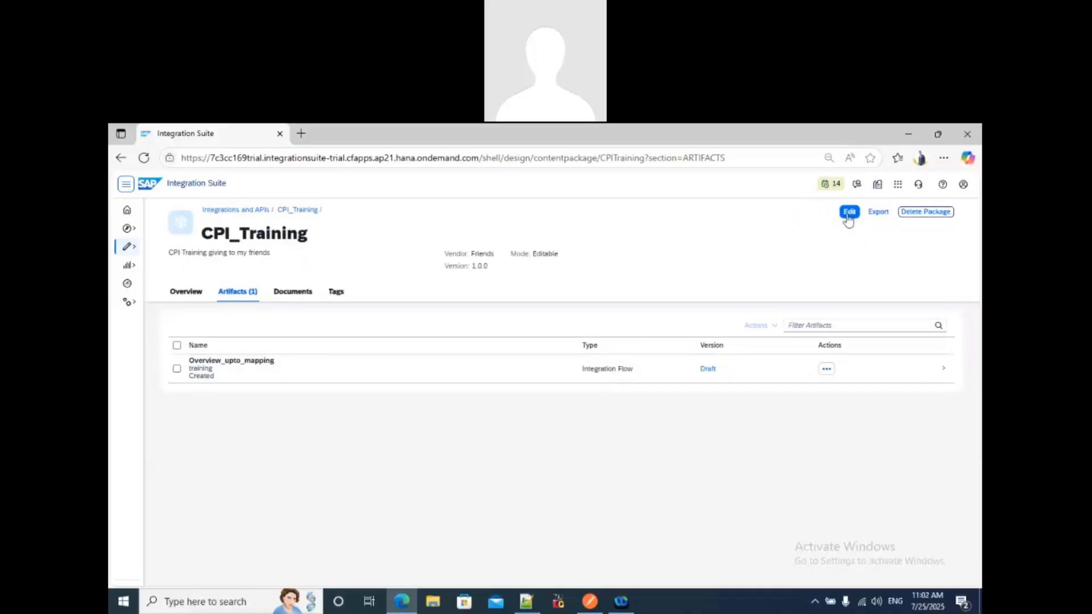
click(848, 215)
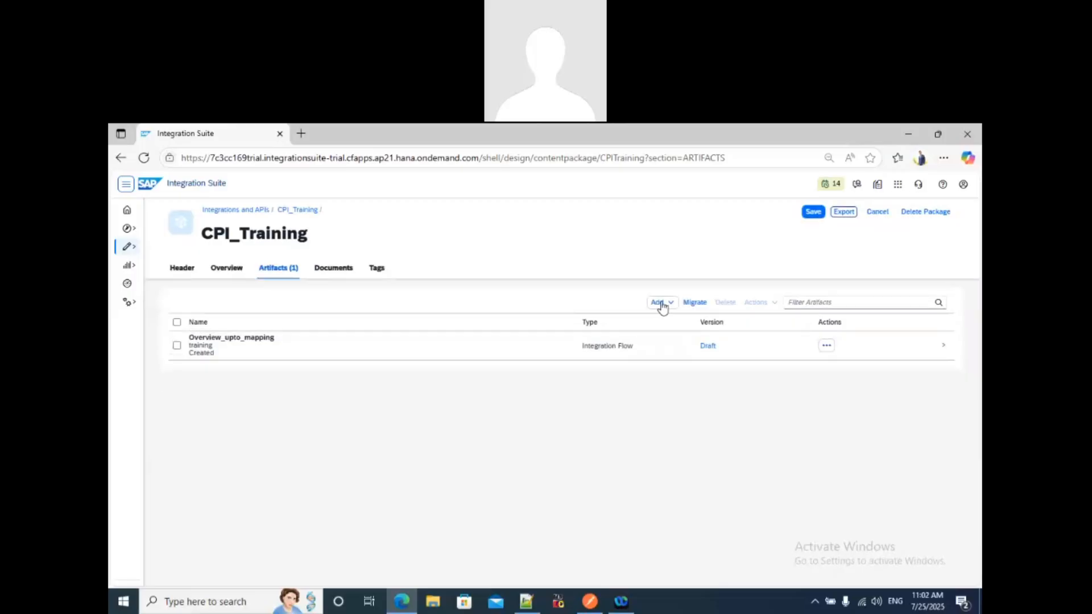
click(662, 305)
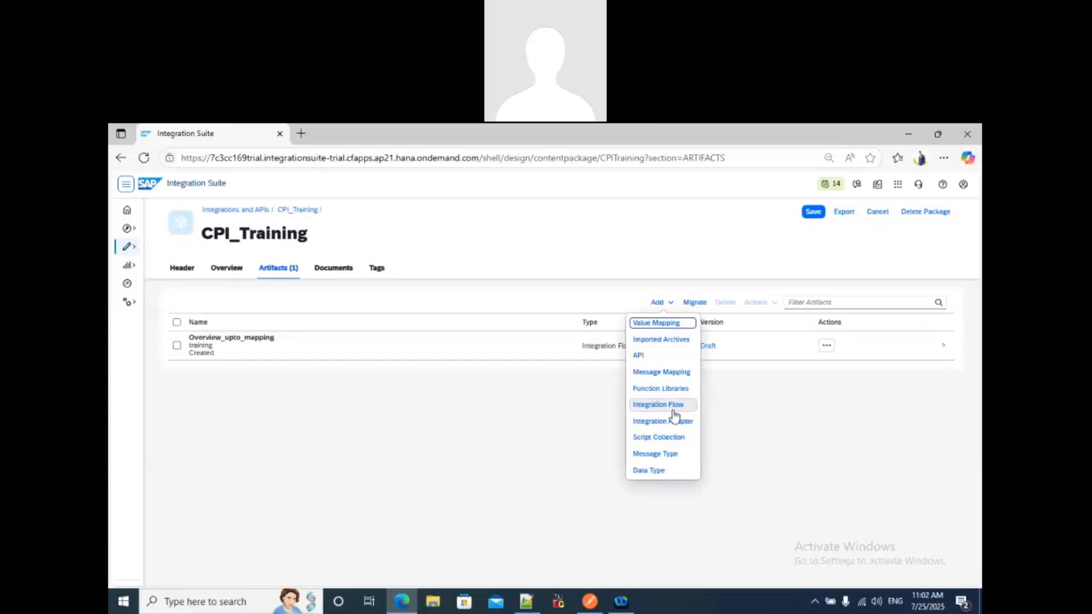
click(662, 324)
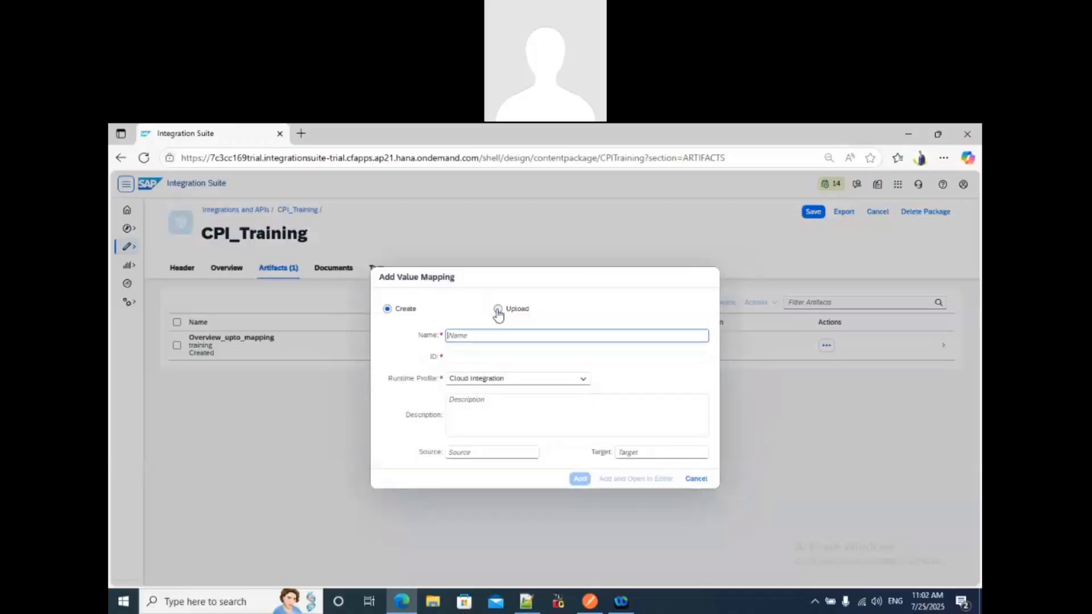
Keep the Create option for the value mapping and begin its name with "Buildin"
click(497, 308)
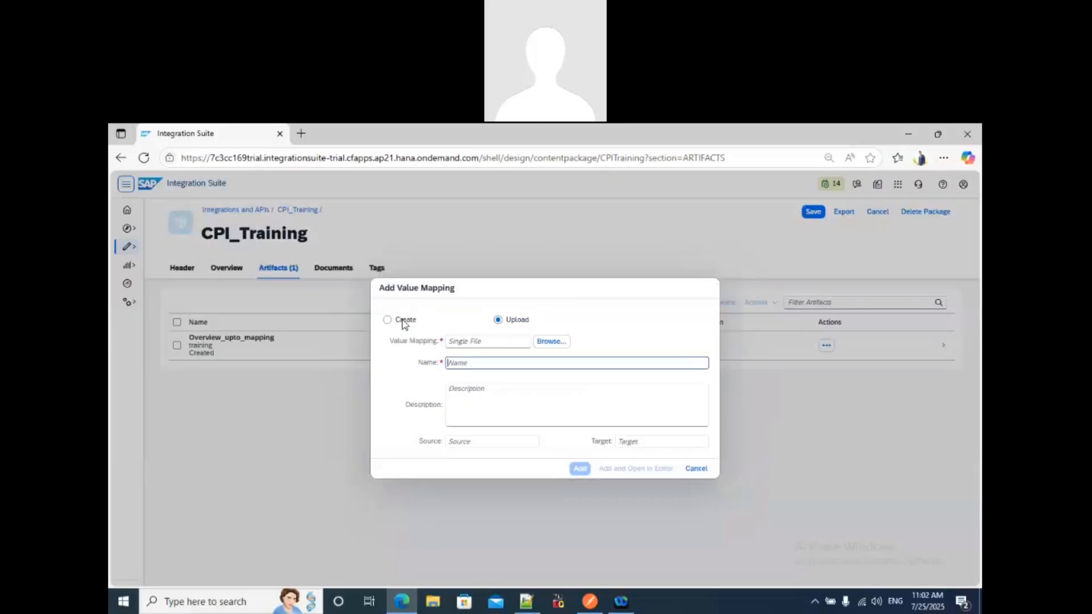
click(403, 321)
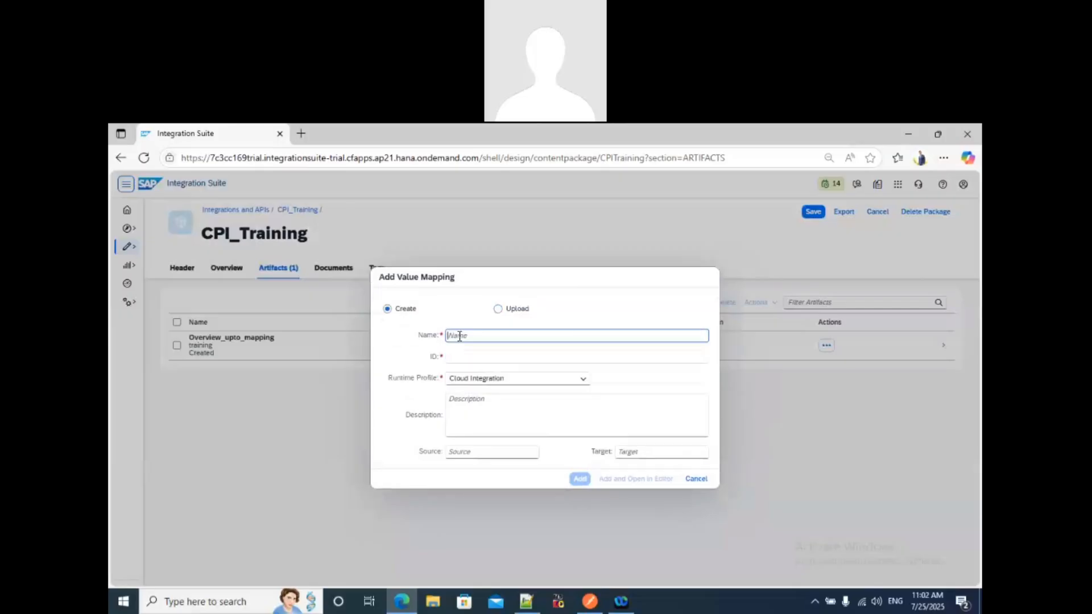
text(Build)
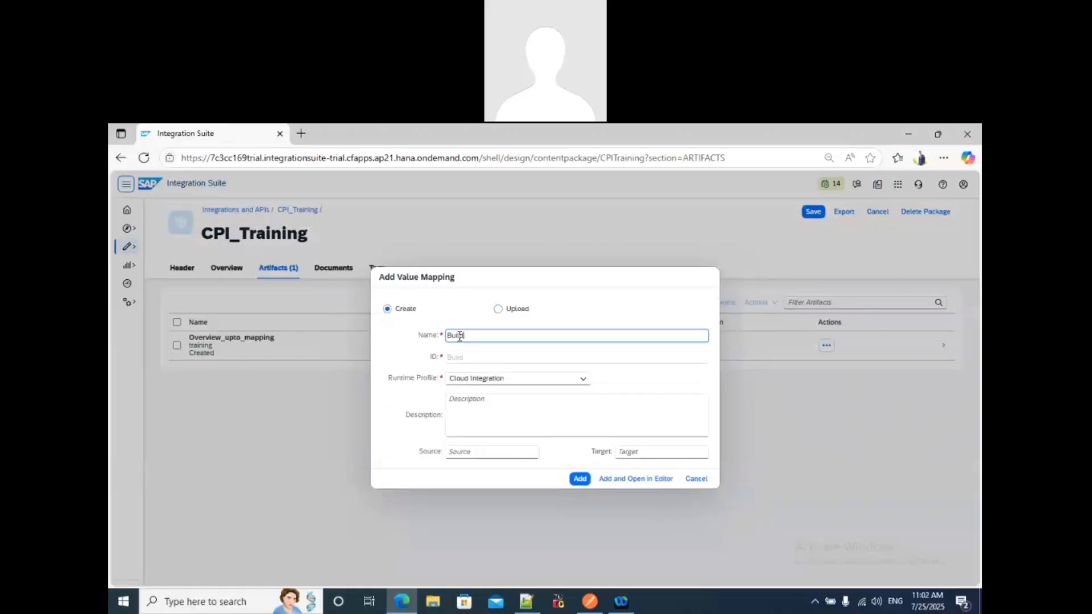
text(in)
Switch to Notepad++, examine the Building element's value in Source.xml, and return to Integration Suite
key(alt+Tab)
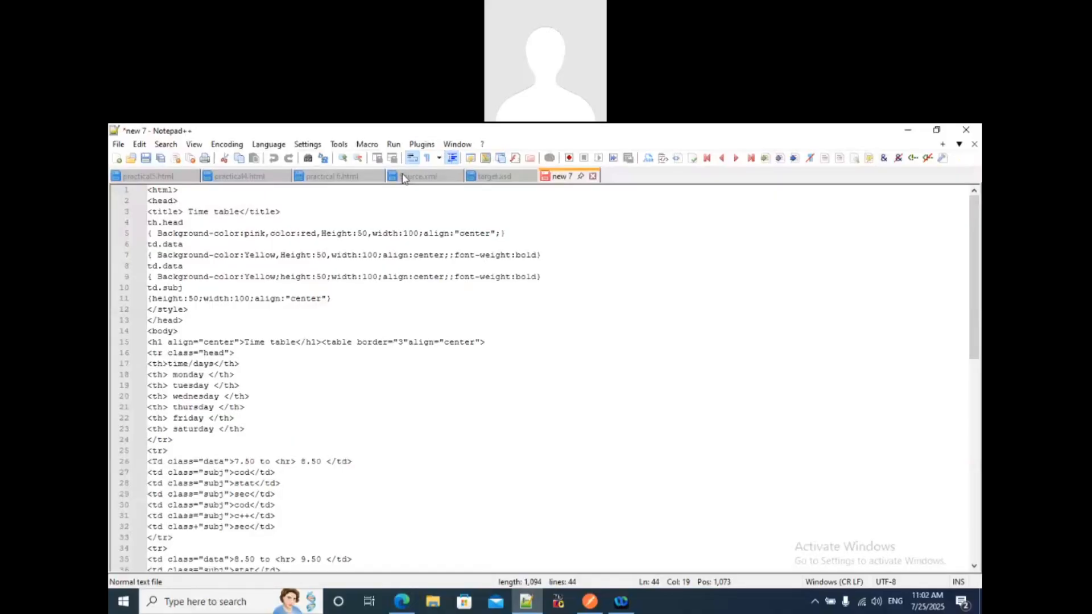
key(ctrl+Tab)
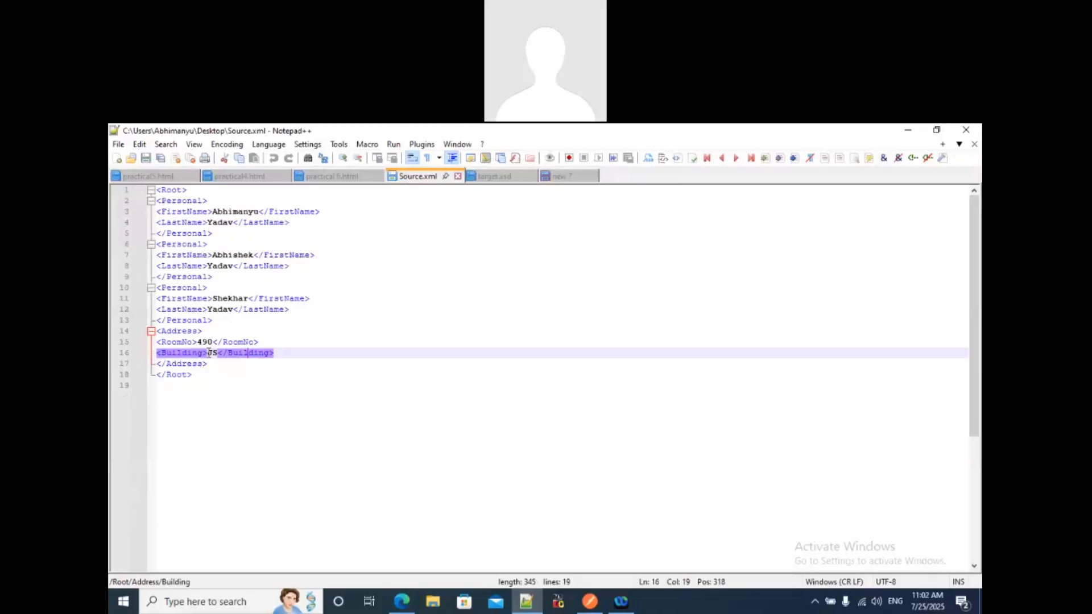
double_click(212, 353)
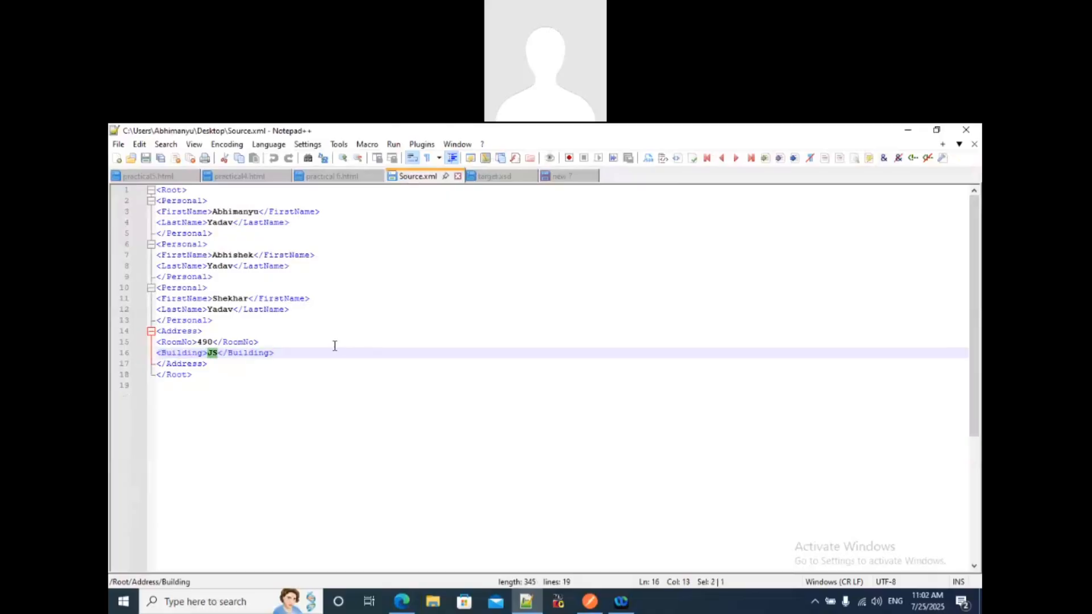
click(214, 353)
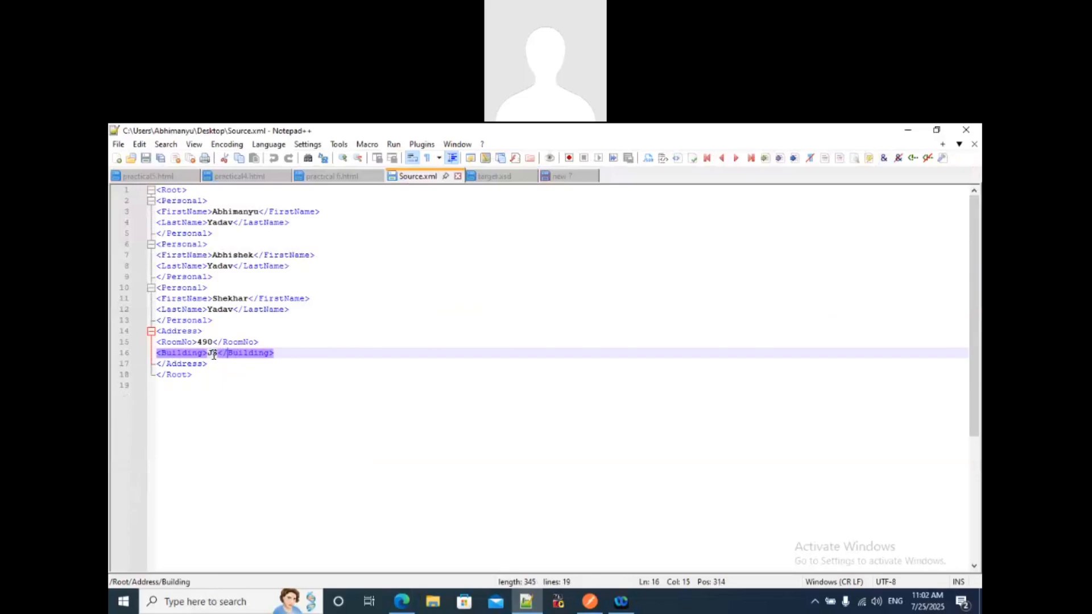
double_click(214, 354)
key(alt+Tab)
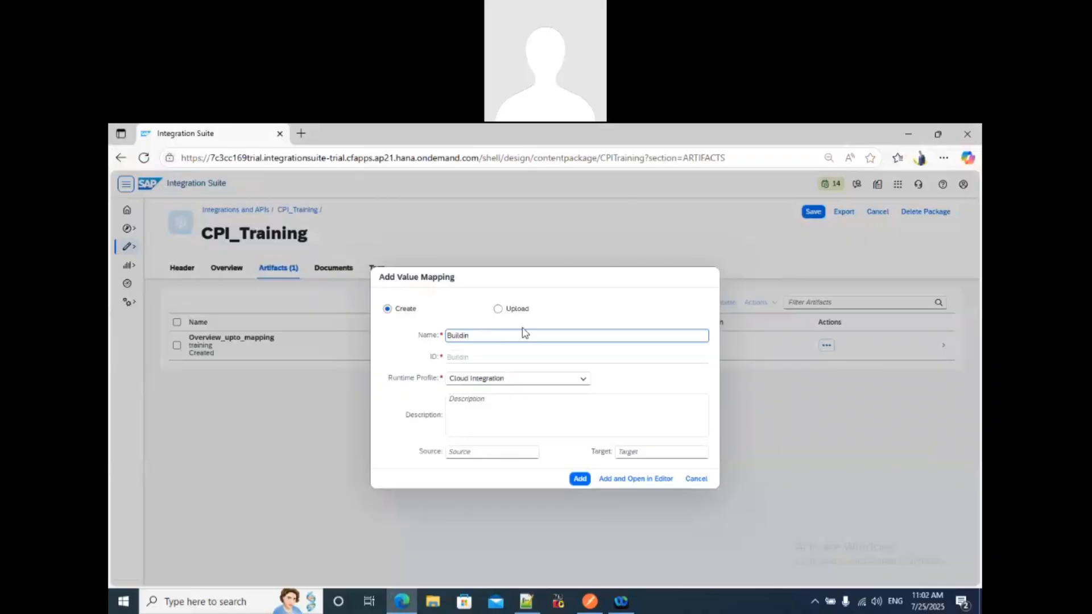
Complete the name as Building_Name_Converter and add the value mapping, leaving description, source and target empty
text(g_Nme)
key(BackSpace)
key(BackSpace)
text(ame_Converter)
click(492, 416)
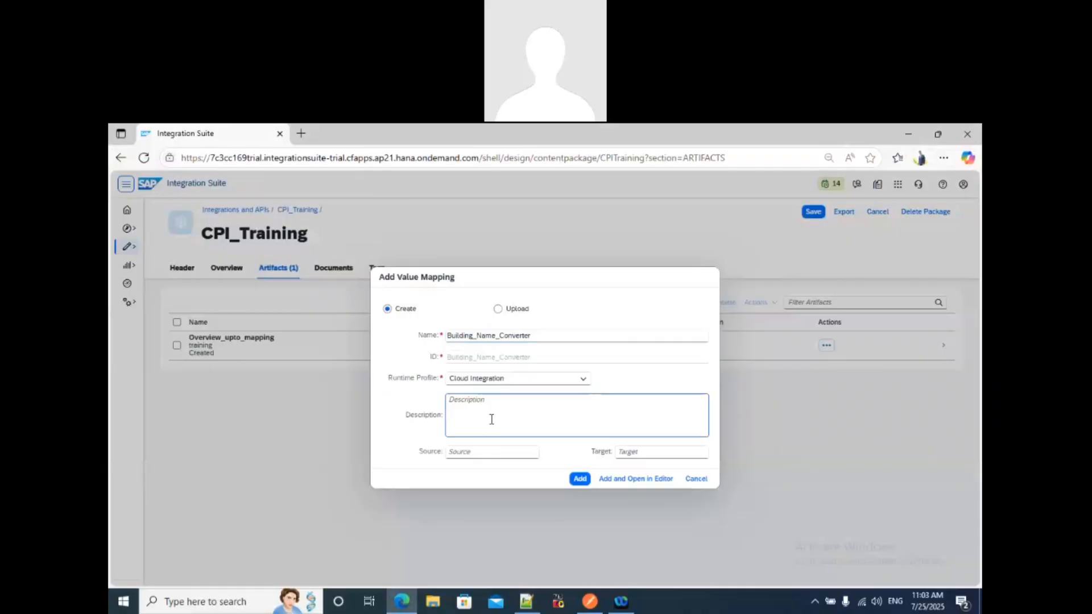
click(494, 453)
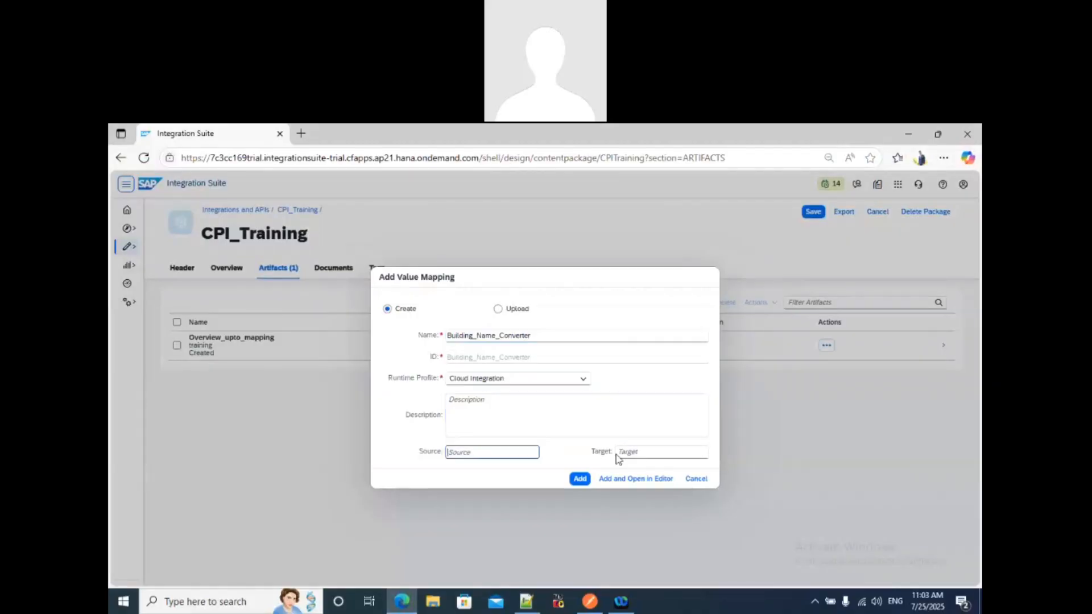
click(640, 455)
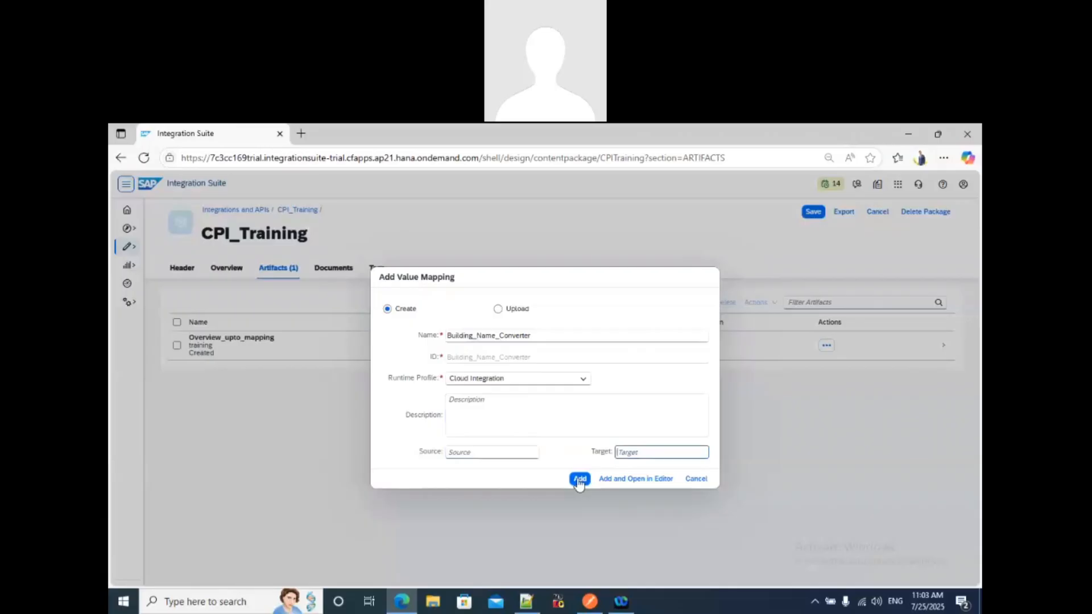
click(577, 481)
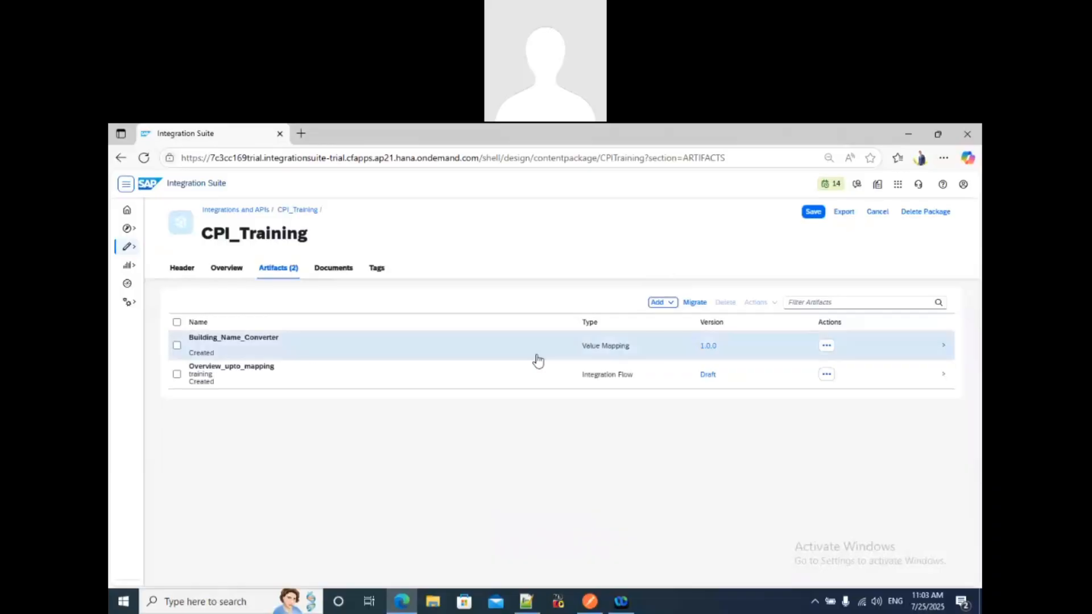
Open the Building_Name_Converter value mapping for editing and dismiss the meeting notice and the file import dialog
click(462, 348)
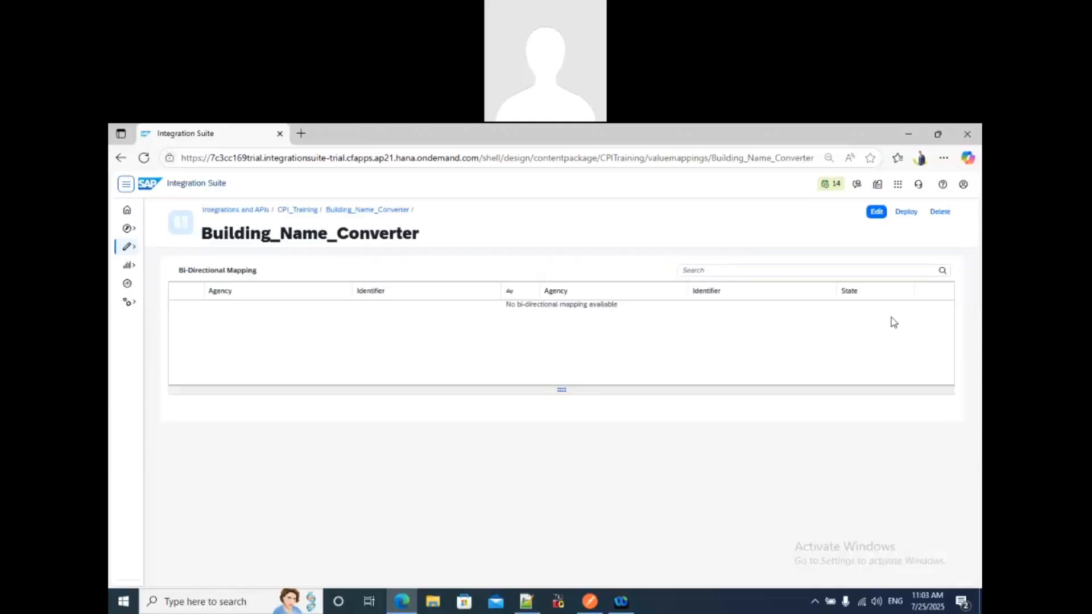
click(875, 214)
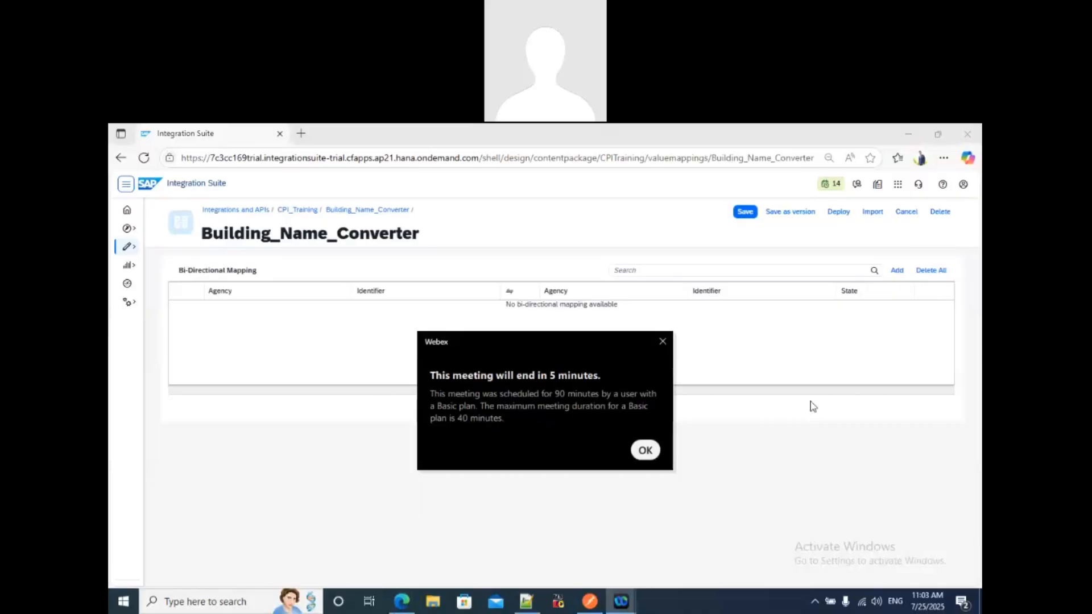
click(644, 450)
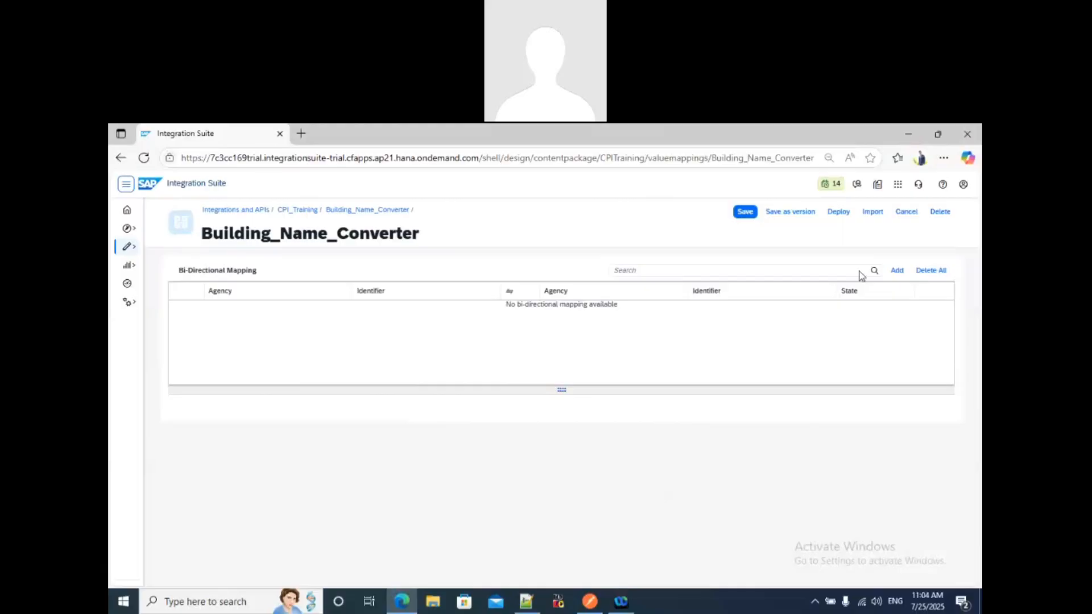
click(872, 213)
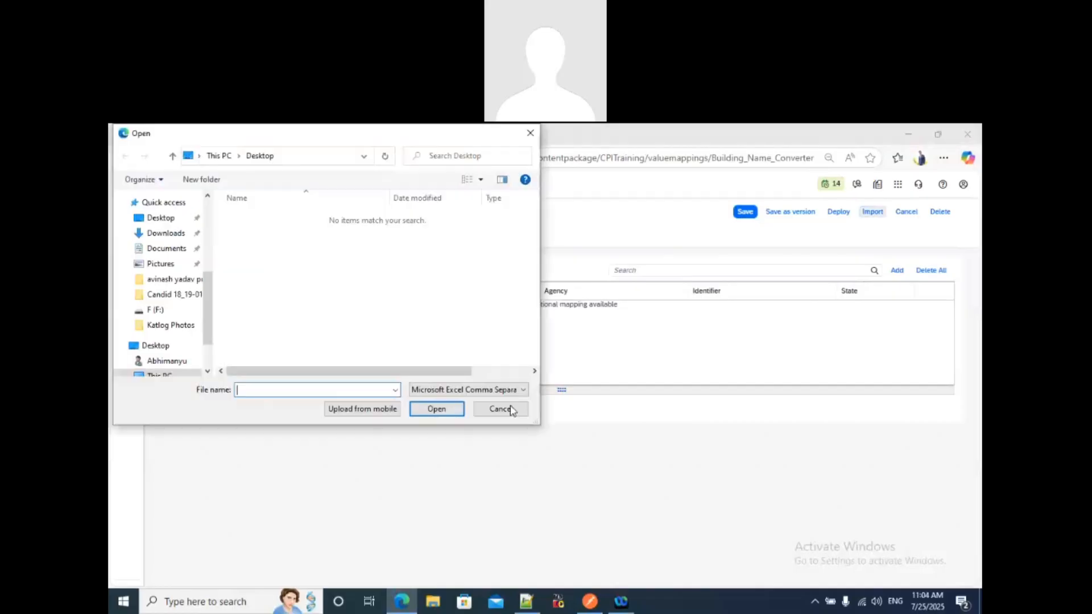
key(Escape)
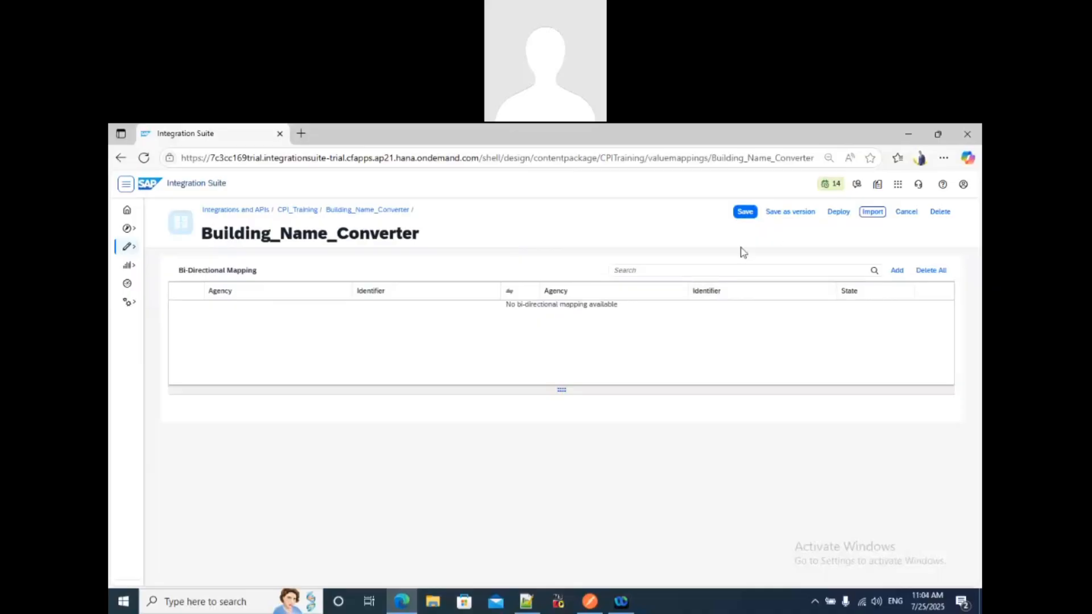
Add a bi-directional mapping row and set its source agency to S4
click(899, 272)
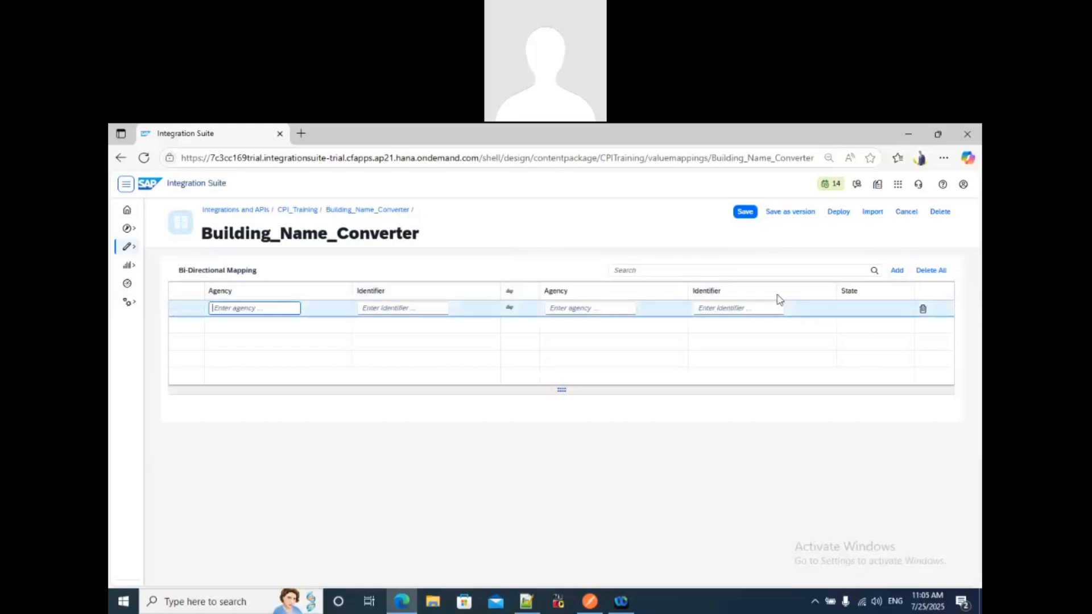
click(218, 292)
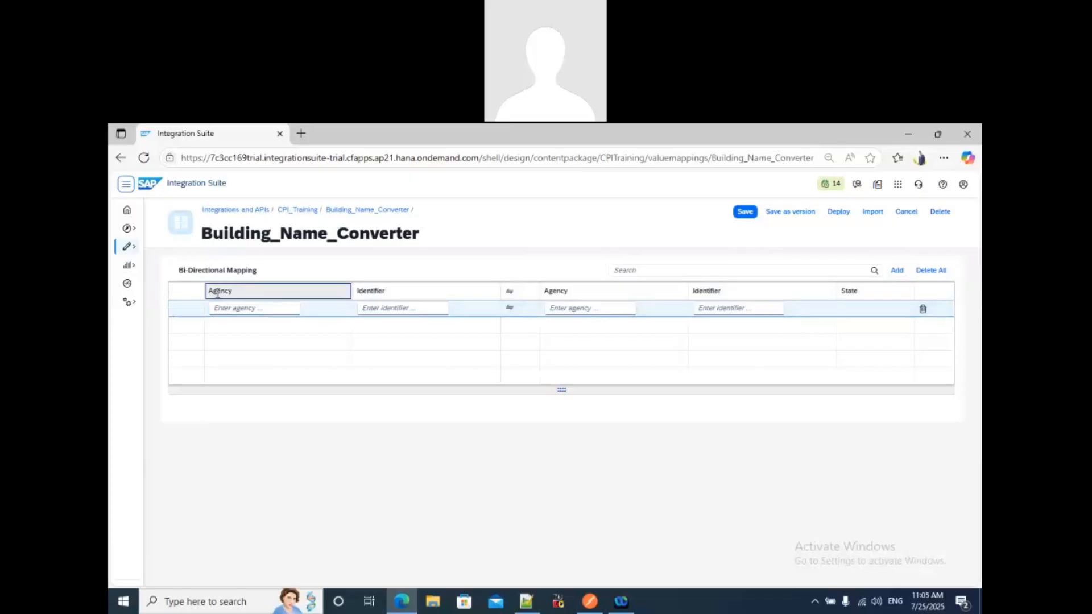
click(554, 290)
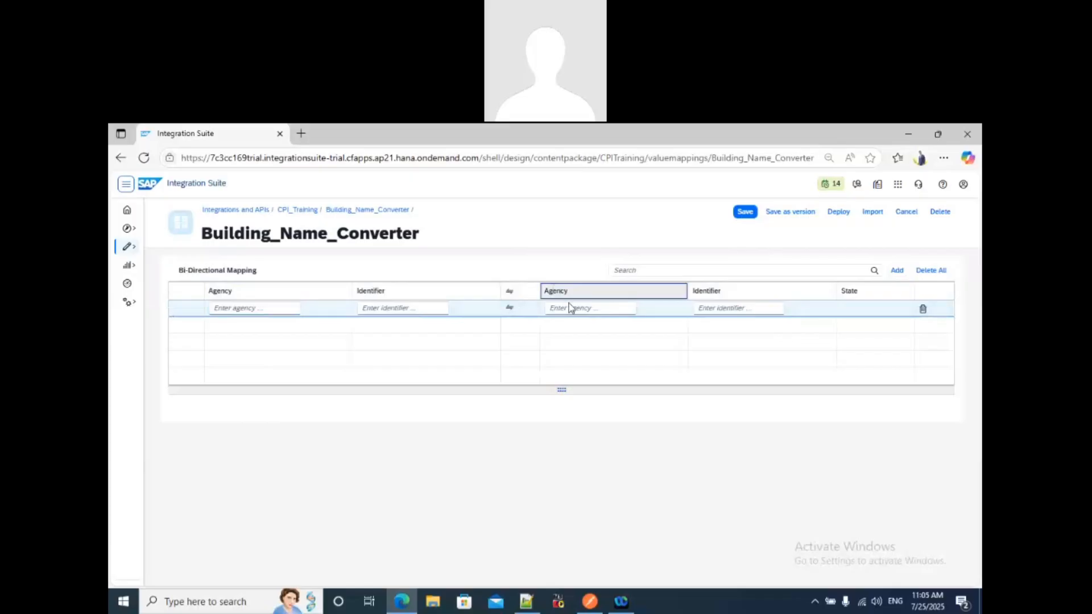
click(239, 312)
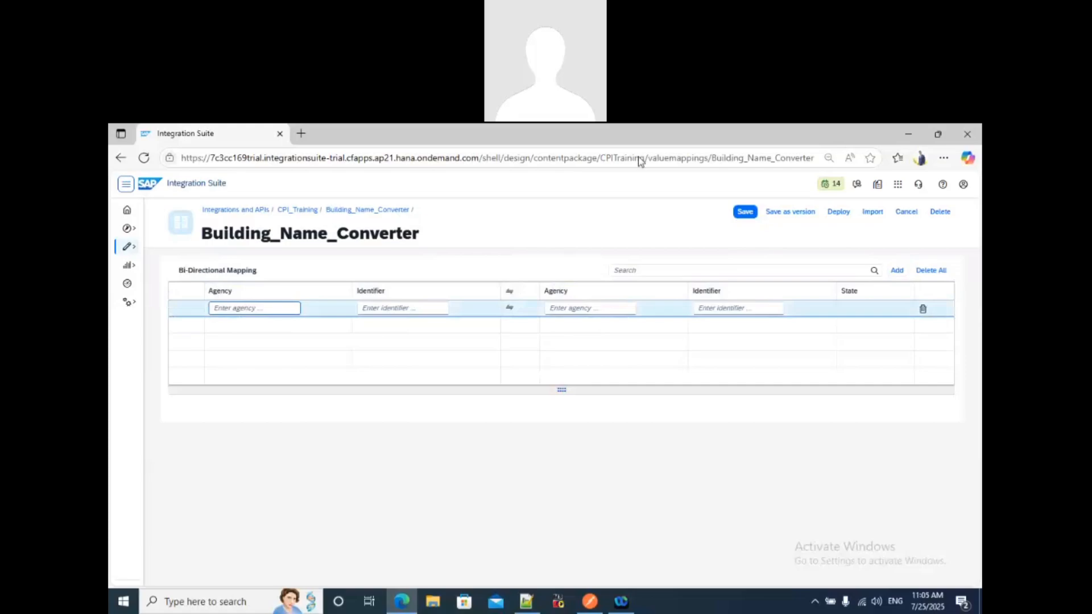
click(236, 312)
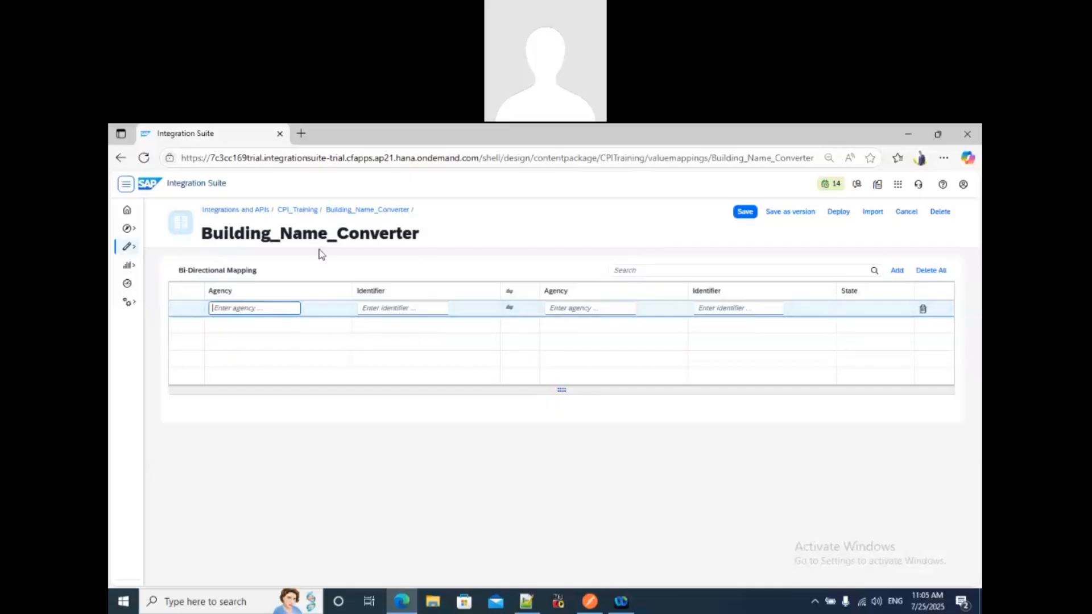
text(S4)
Set the identifier of the S4 agency to Building
click(389, 307)
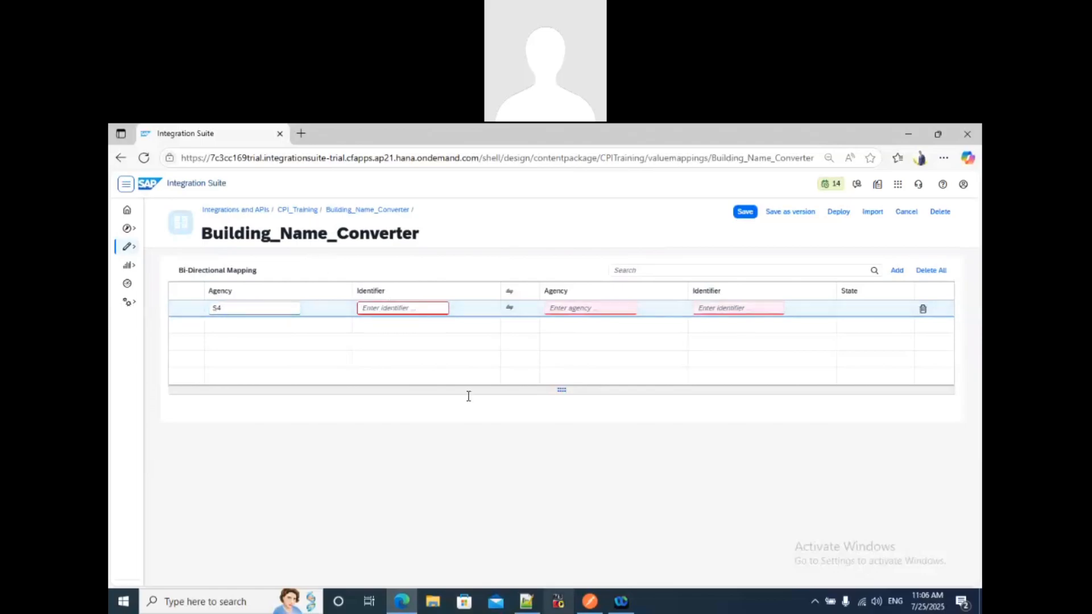
key(alt+Tab)
key(alt+Tab)
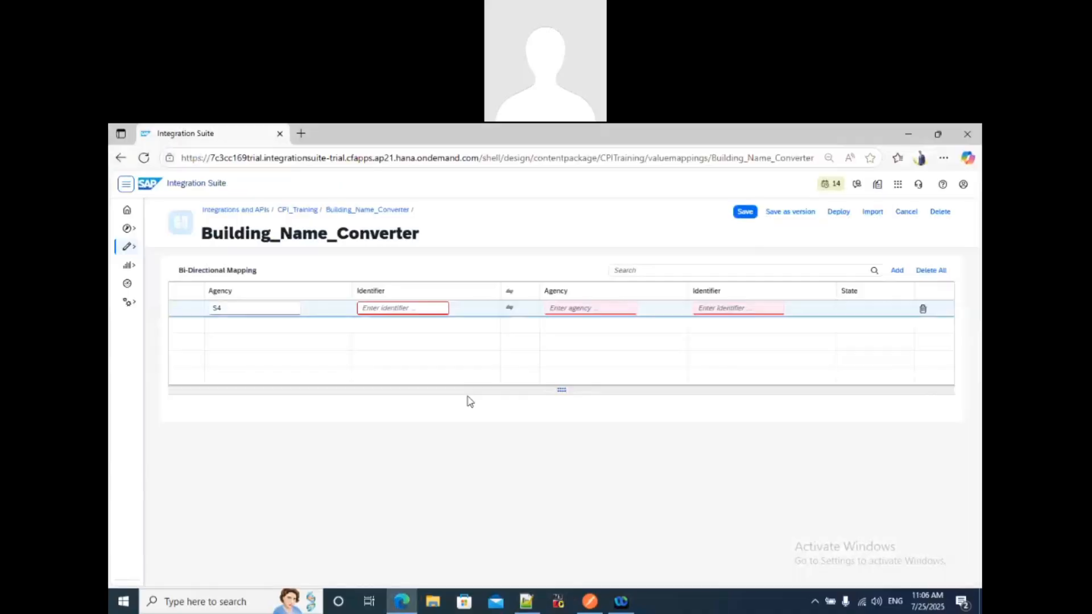
click(429, 307)
text(Building)
Set the target agency to SF with the identifier Premise and confirm the mapping row
click(570, 309)
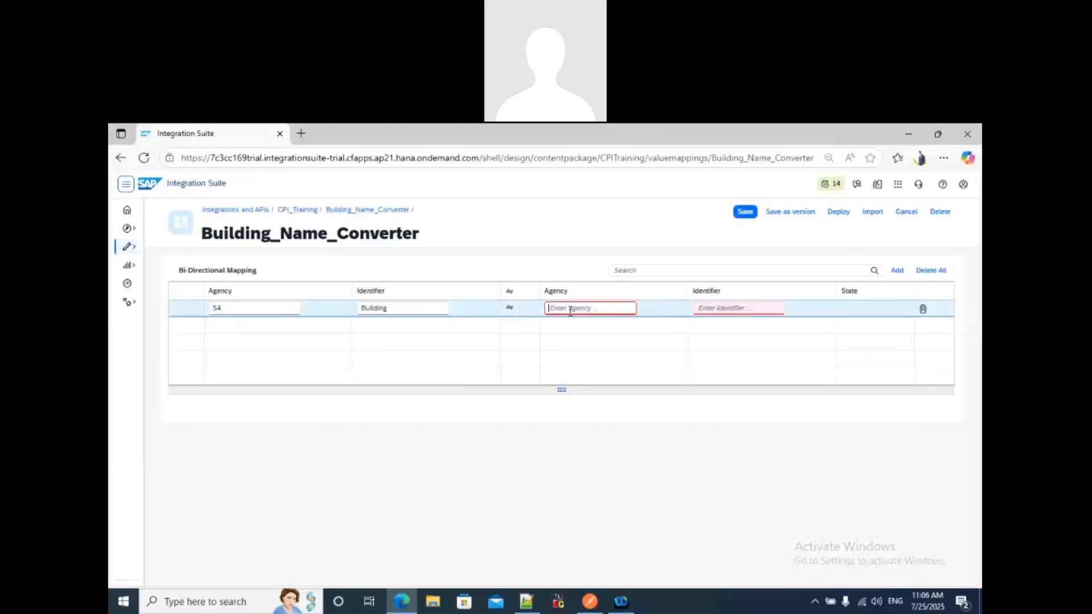
text(SF)
click(713, 310)
text(Prem)
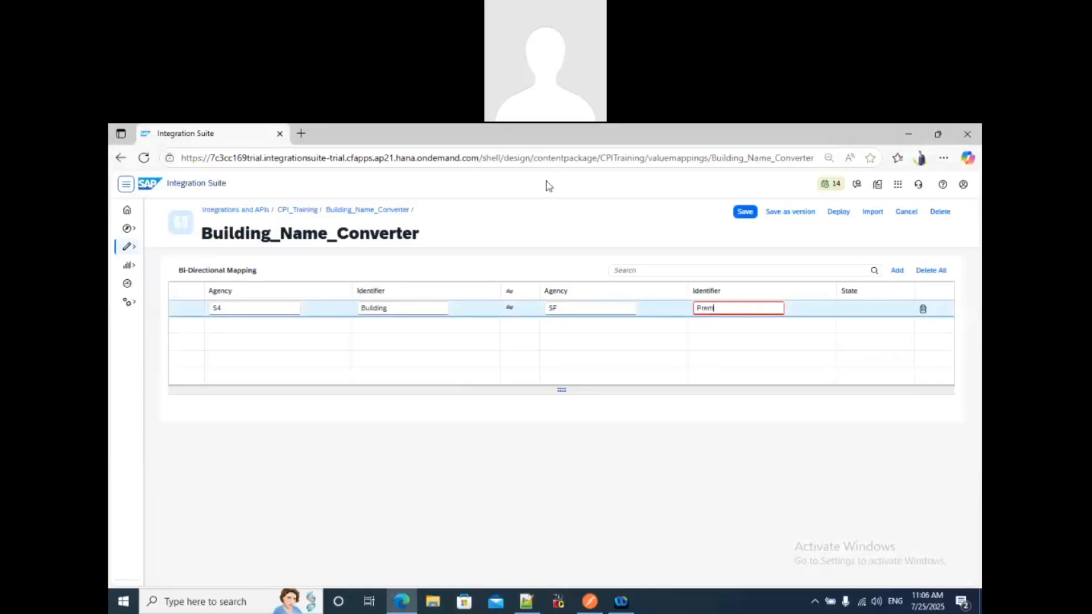
text(ise)
key(Return)
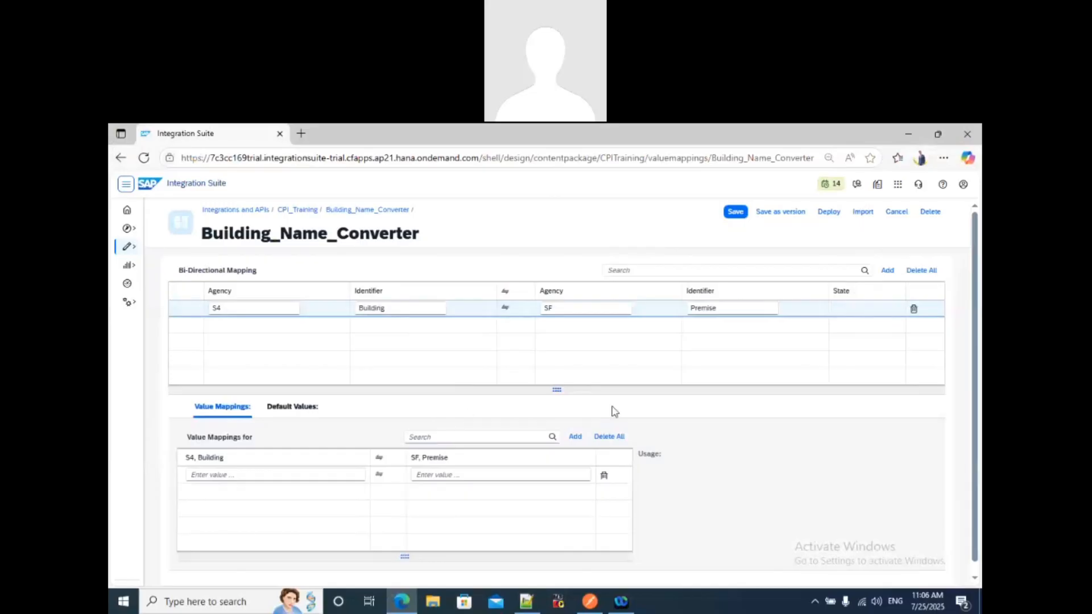
click(185, 462)
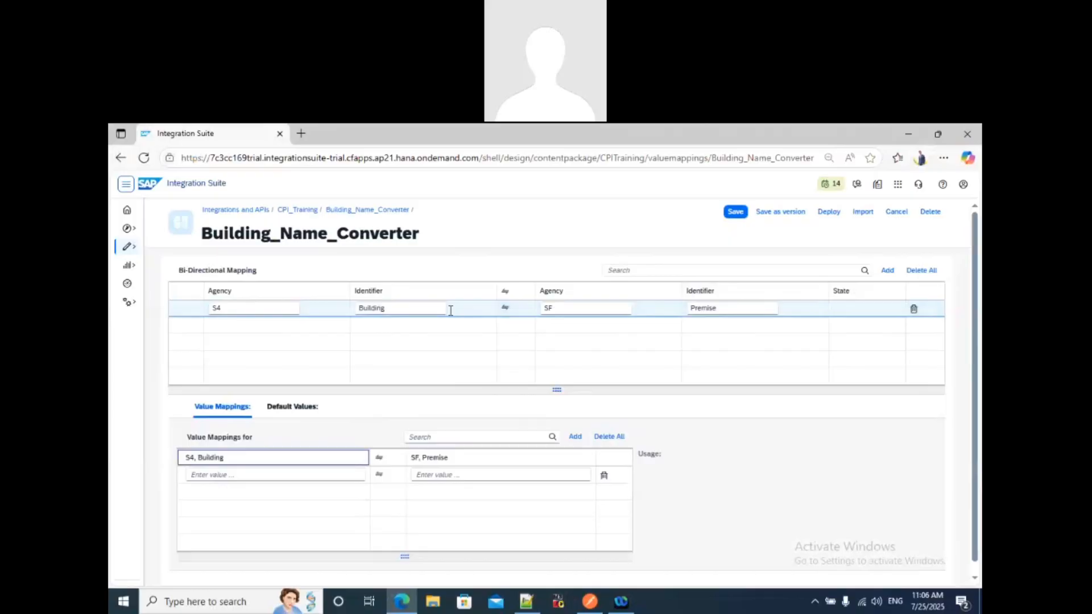
click(753, 421)
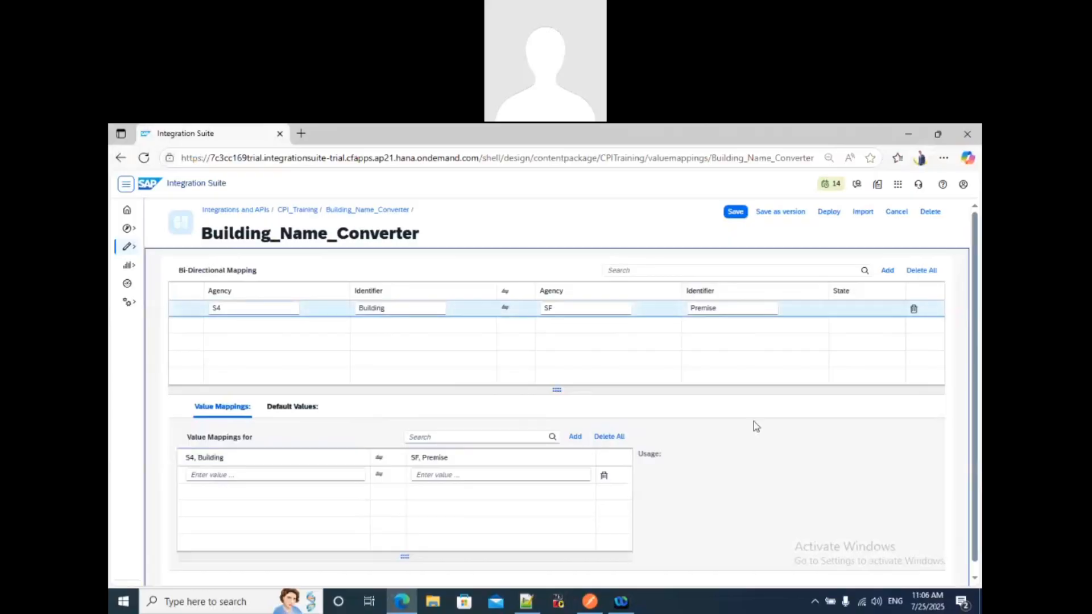
click(224, 458)
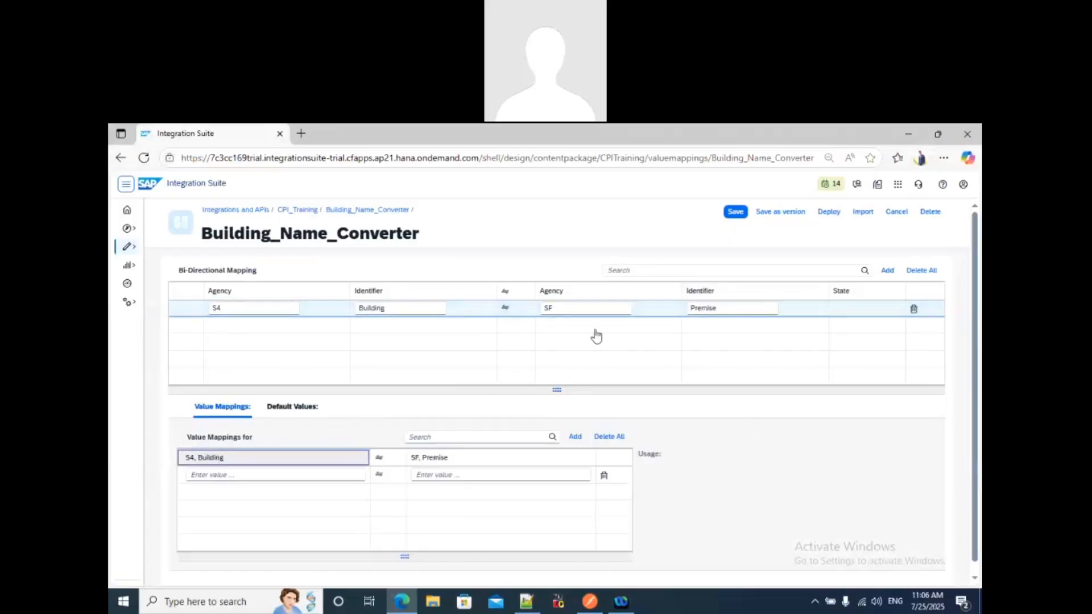
Fill the first value mapping row with S4 Building value JS and SF Premise value Jay Shakti
click(218, 474)
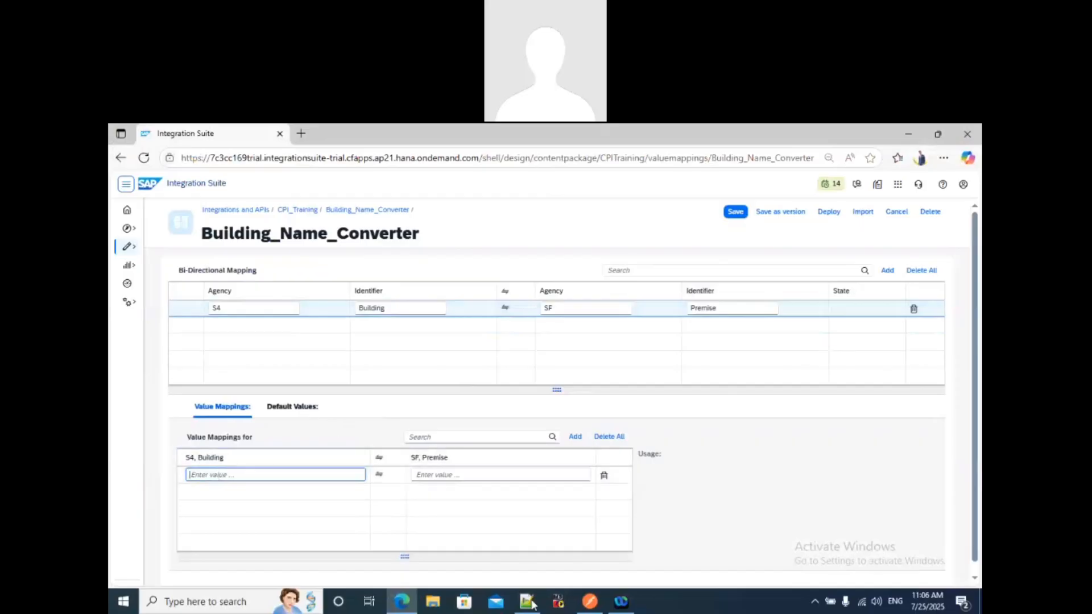
key(alt+Tab)
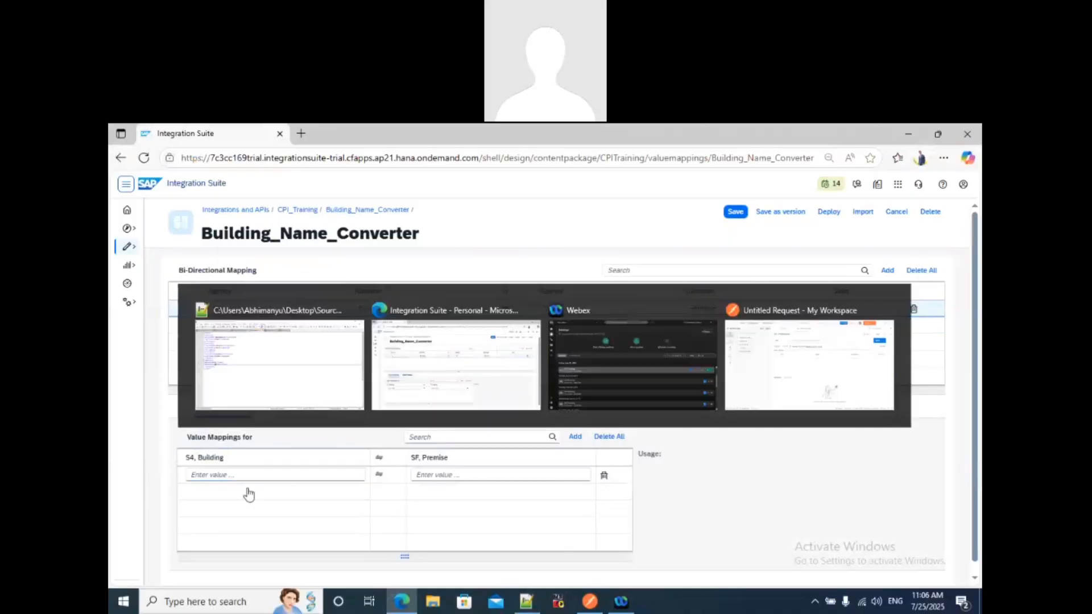
text(J)
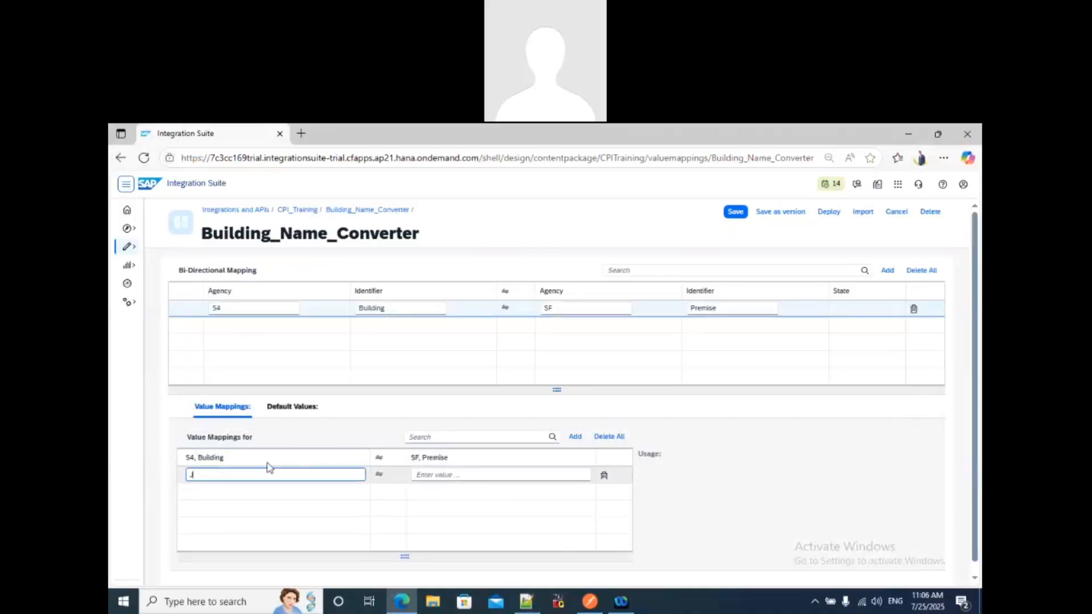
text(S)
click(437, 475)
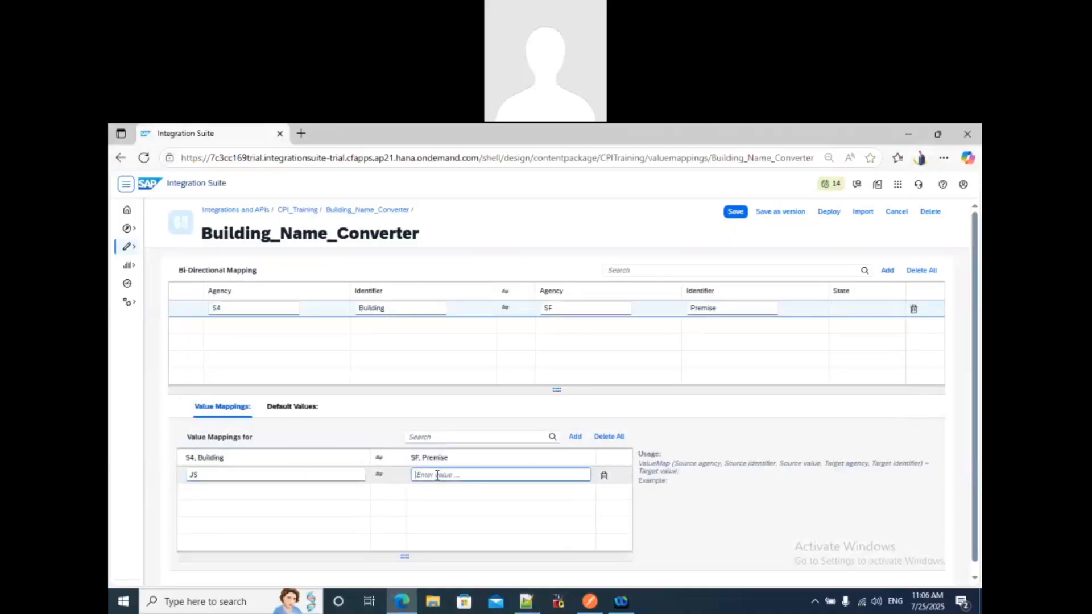
text(Y)
key(BackSpace)
text(Jay Shakti)
click(600, 424)
Add a value mapping row that maps Building value PC to Premise value Prerna Cop
click(575, 437)
click(227, 476)
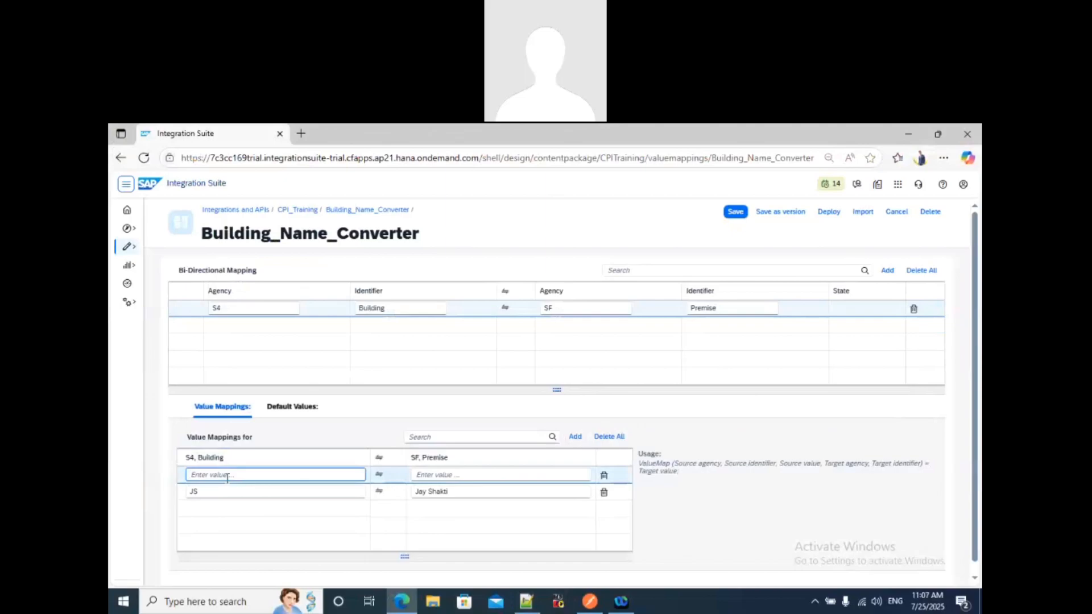
text(CH)
key(BackSpace)
key(BackSpace)
text(PC)
click(439, 475)
text(Pr)
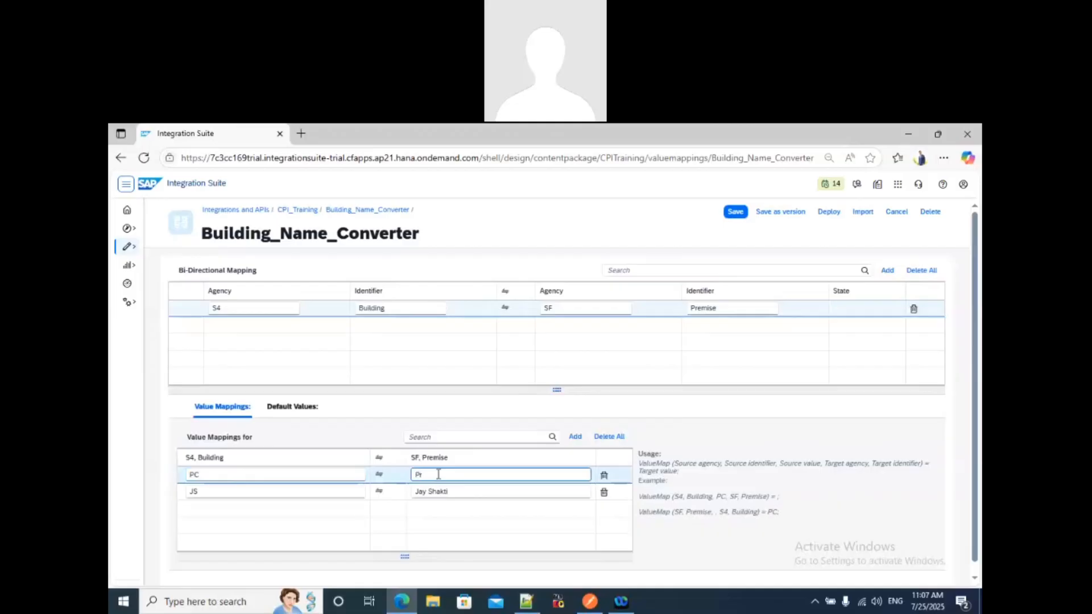
text(ema Cop)
Add a value mapping from Building value SS to Premise value Shree Sankul, removing the surplus empty row
double_click(575, 436)
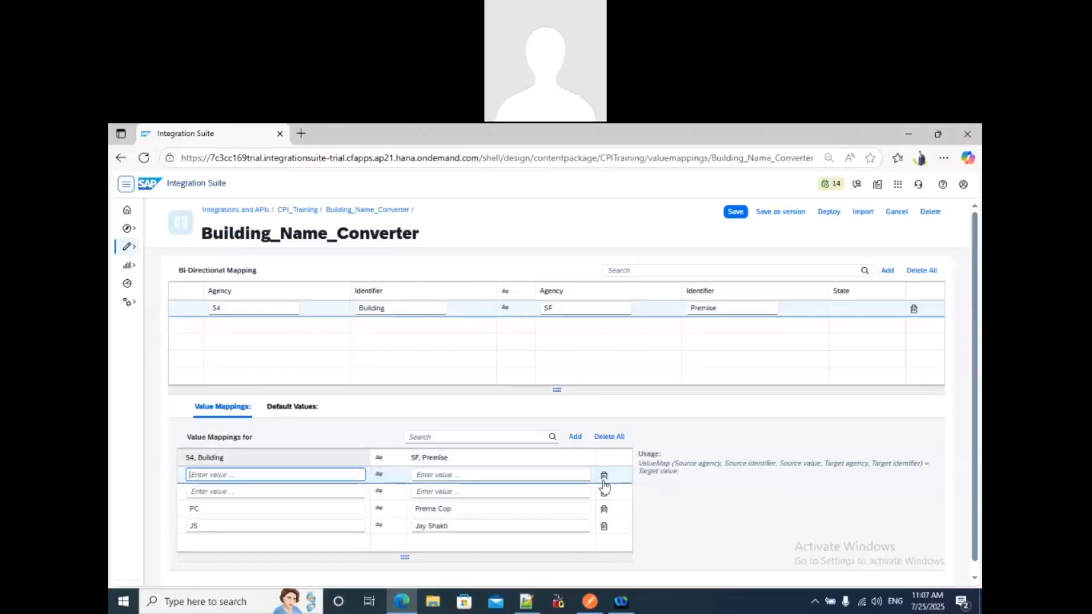
click(604, 491)
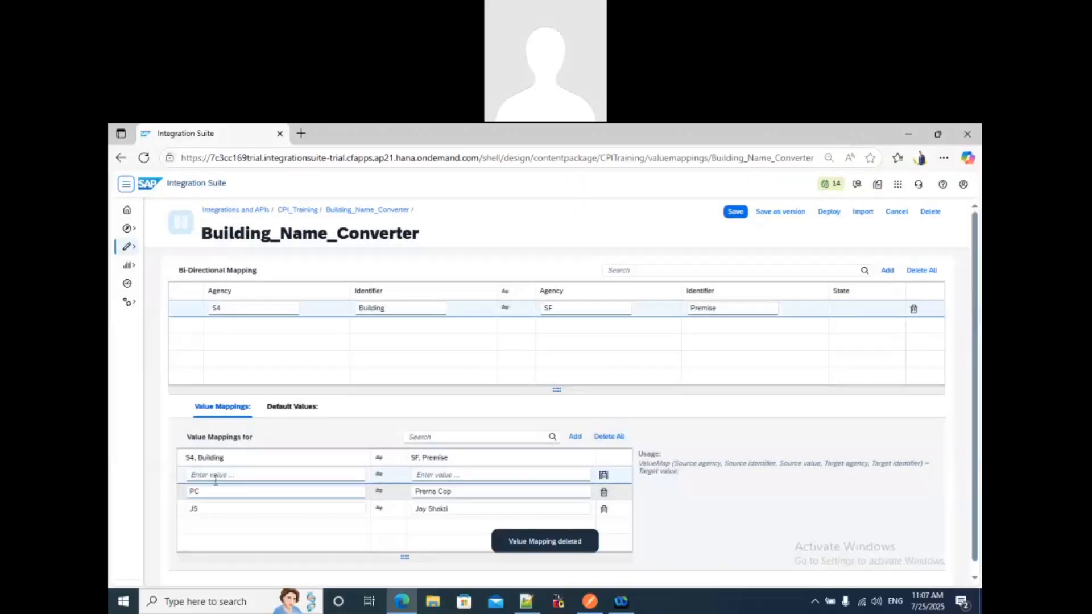
click(216, 481)
text(H)
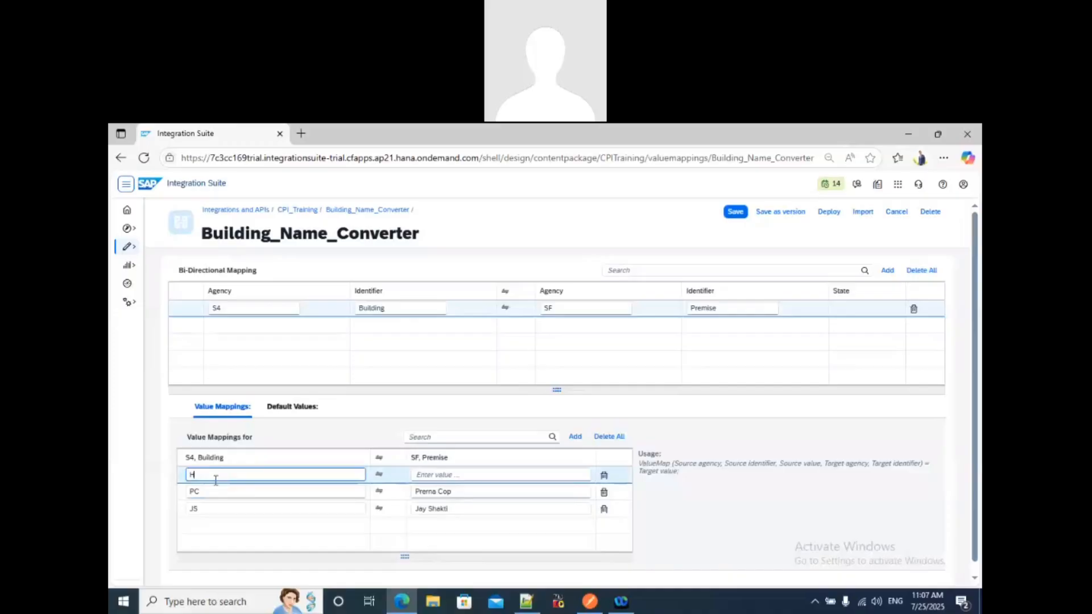
text(PR)
click(449, 474)
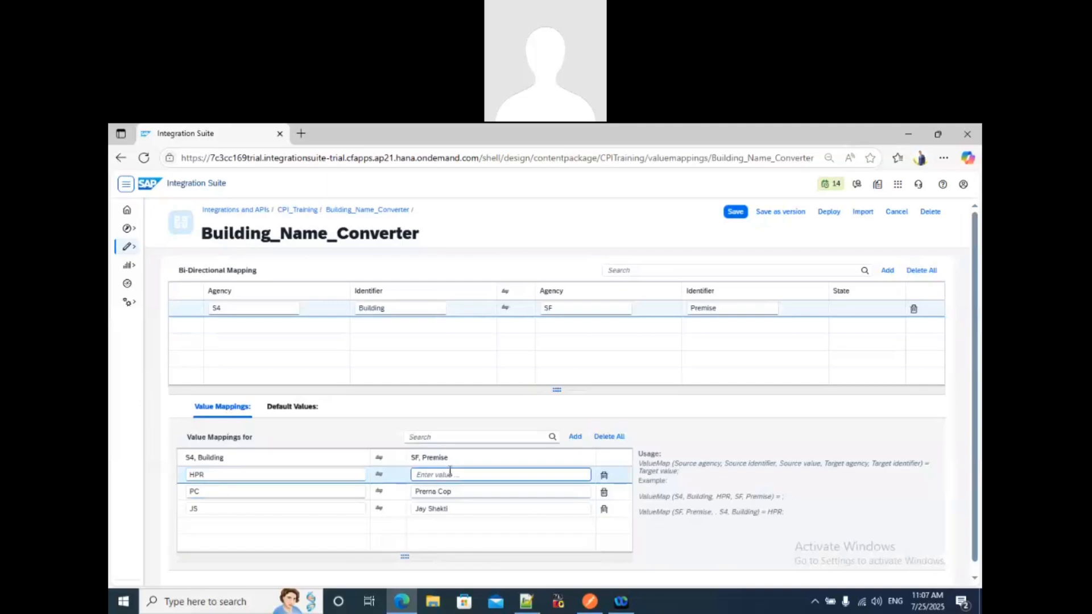
double_click(206, 473)
text(SS)
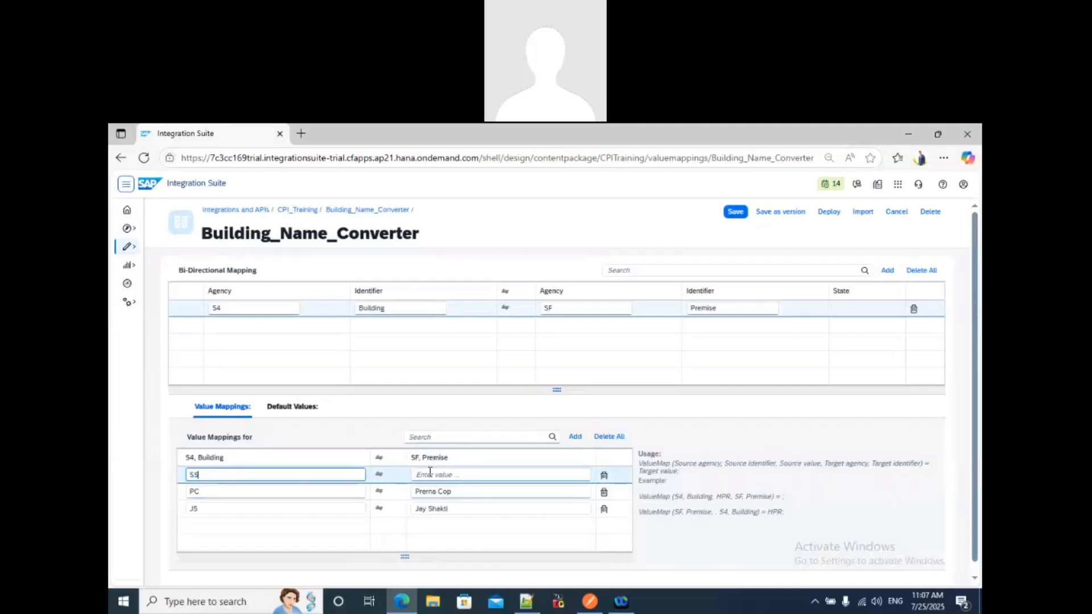
click(429, 472)
text(Sh)
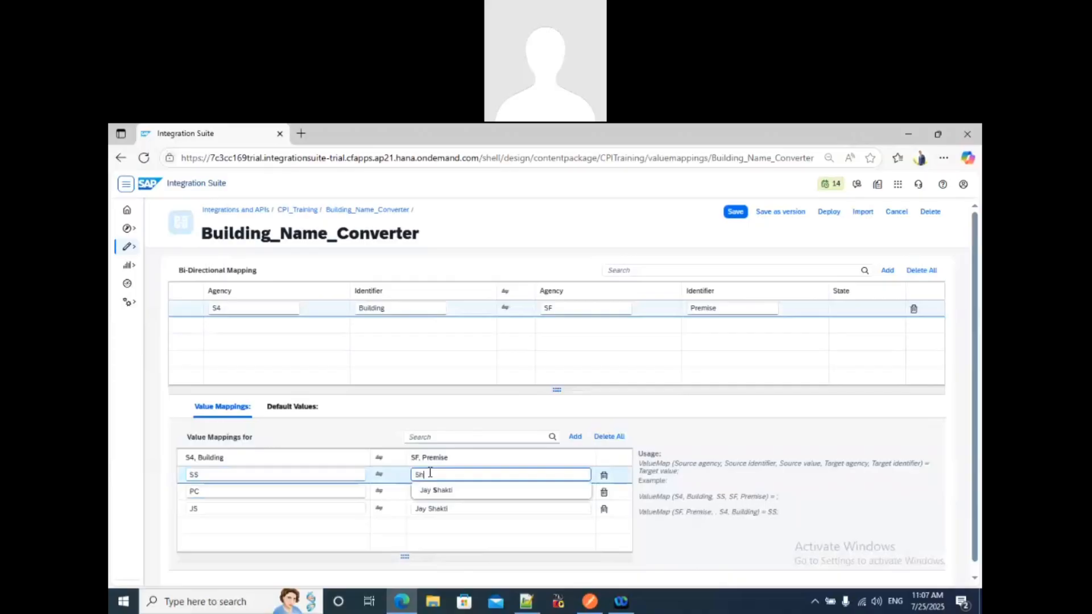
text(ree Sank)
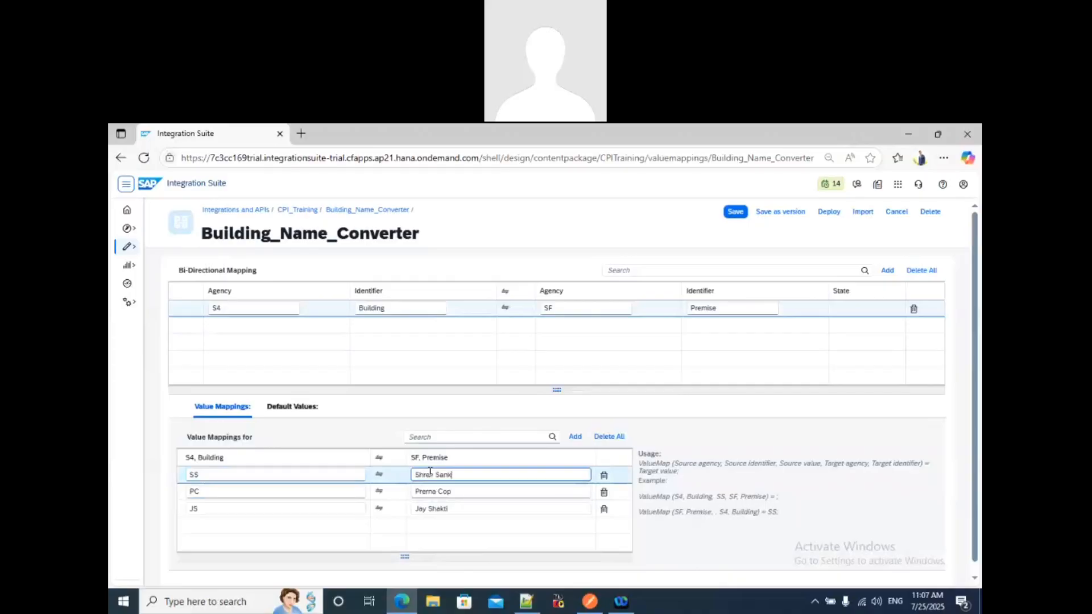
text(ul)
Add another value mapping row and set its Building value to MPR
double_click(579, 443)
click(295, 478)
click(194, 491)
text(HPR)
key(Tab)
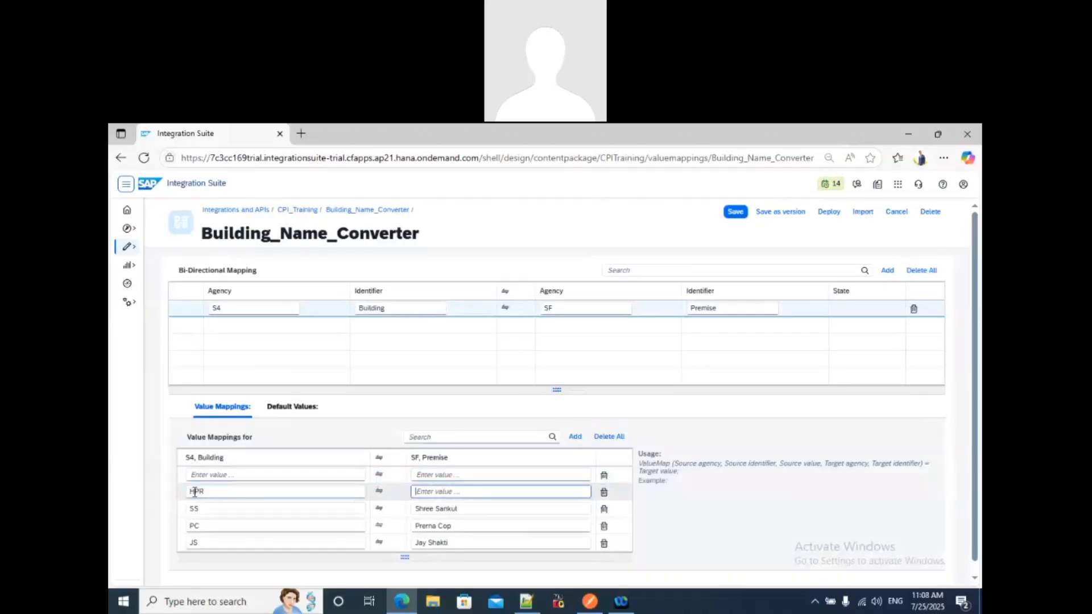
click(195, 491)
key(BackSpace)
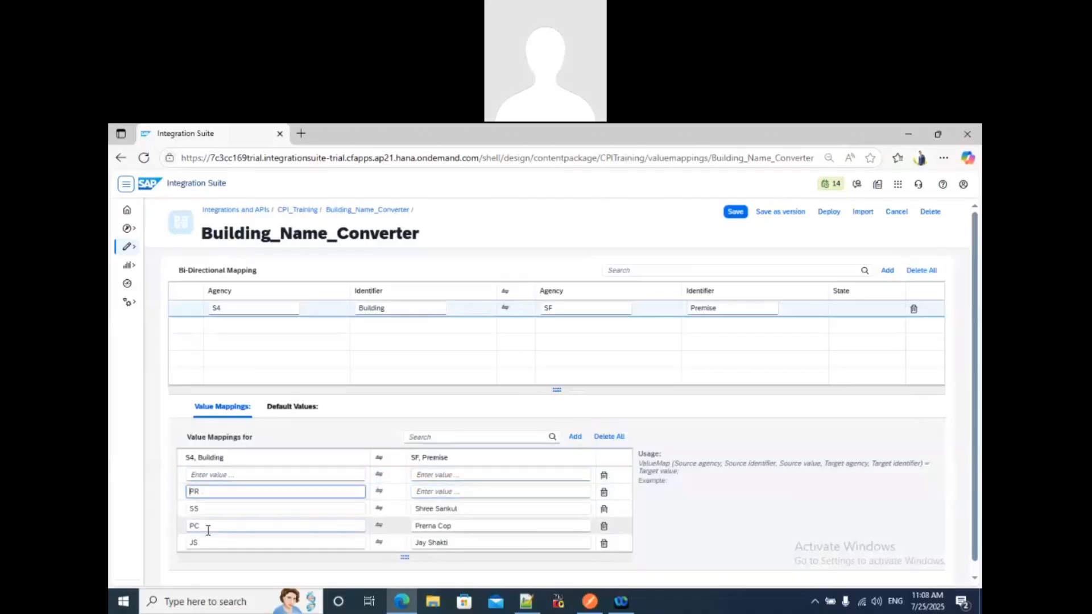
text(M)
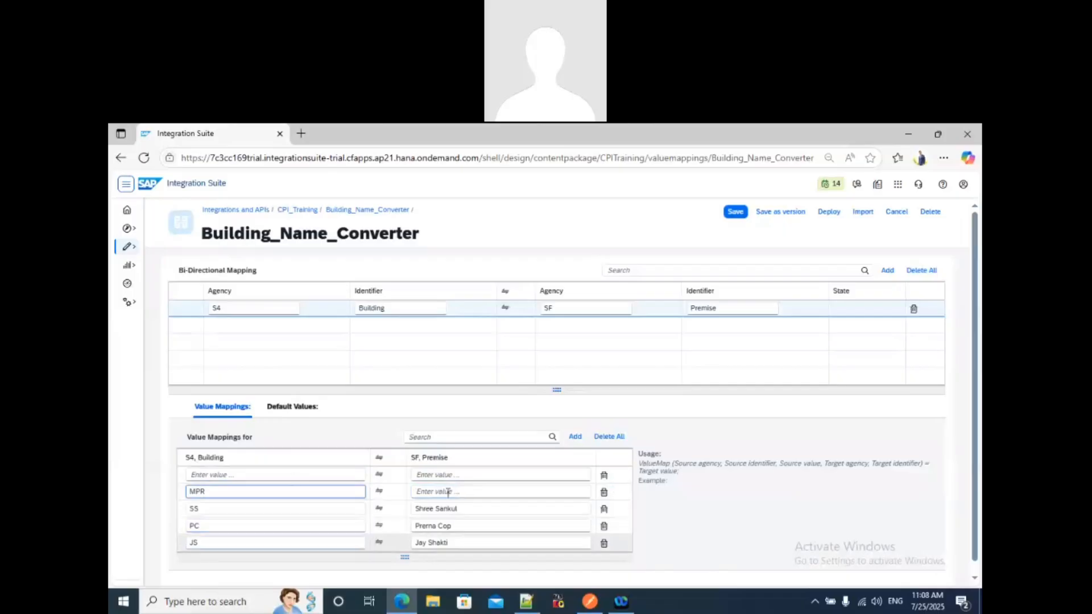
Set the Premise value for MPR to Mahadev Parvati Res and delete the leftover empty mapping row
click(448, 493)
text(Maha)
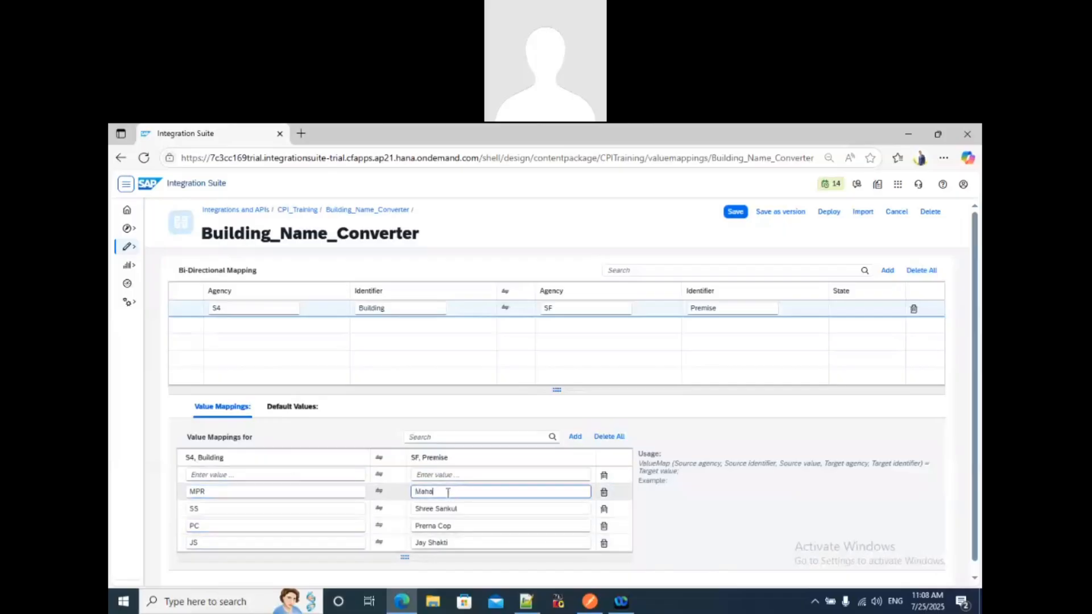
text(dev)
key(BackSpace)
text(Parvati Res)
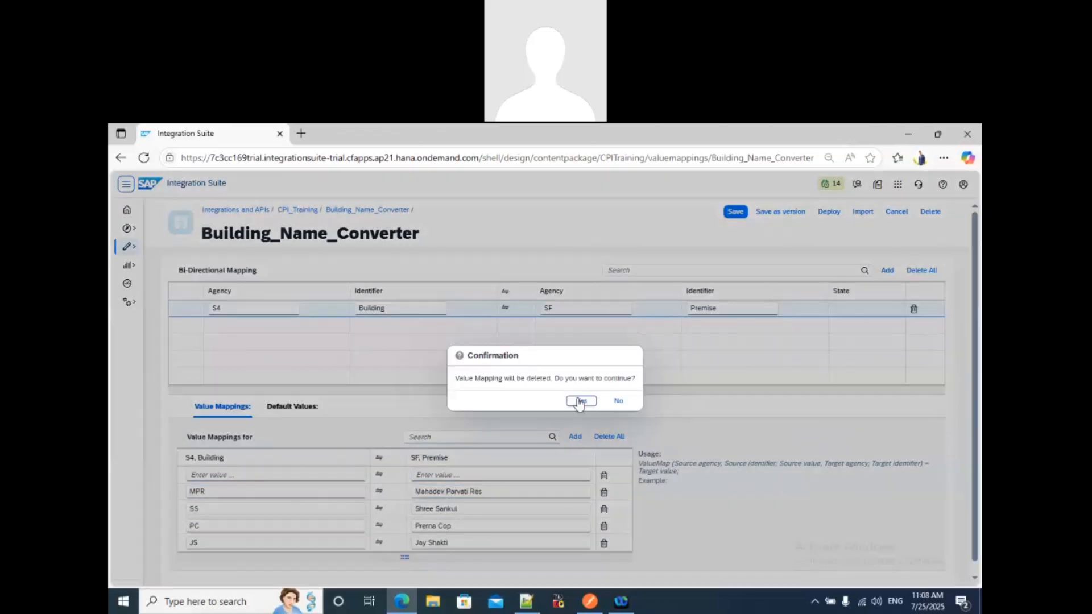
click(580, 401)
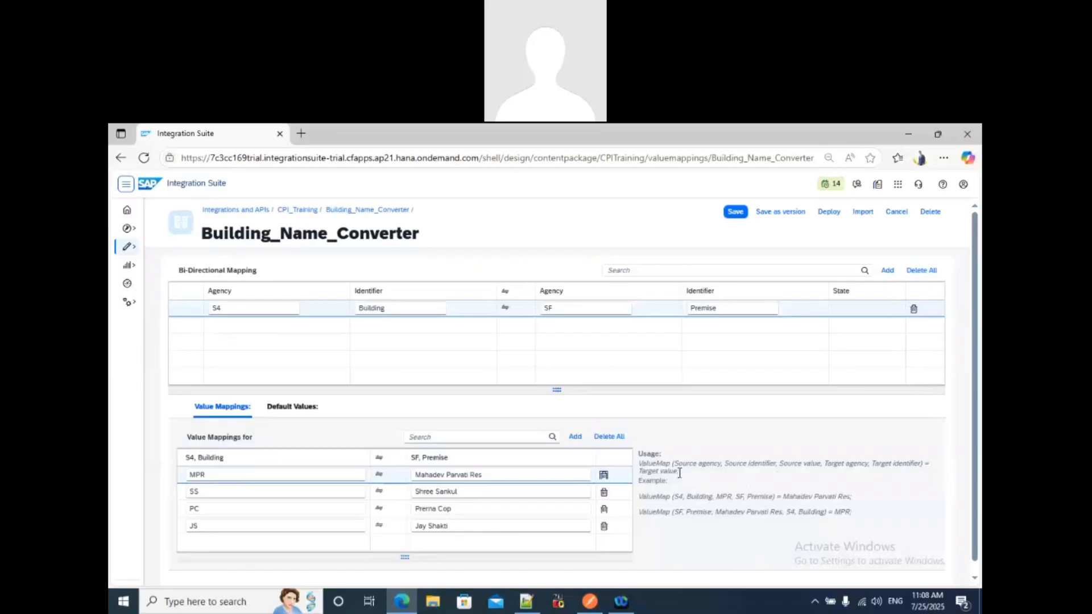
Examine the ValueMap usage syntax and its example calls in both directions for the MPR mapping
drag(680, 473, 639, 472)
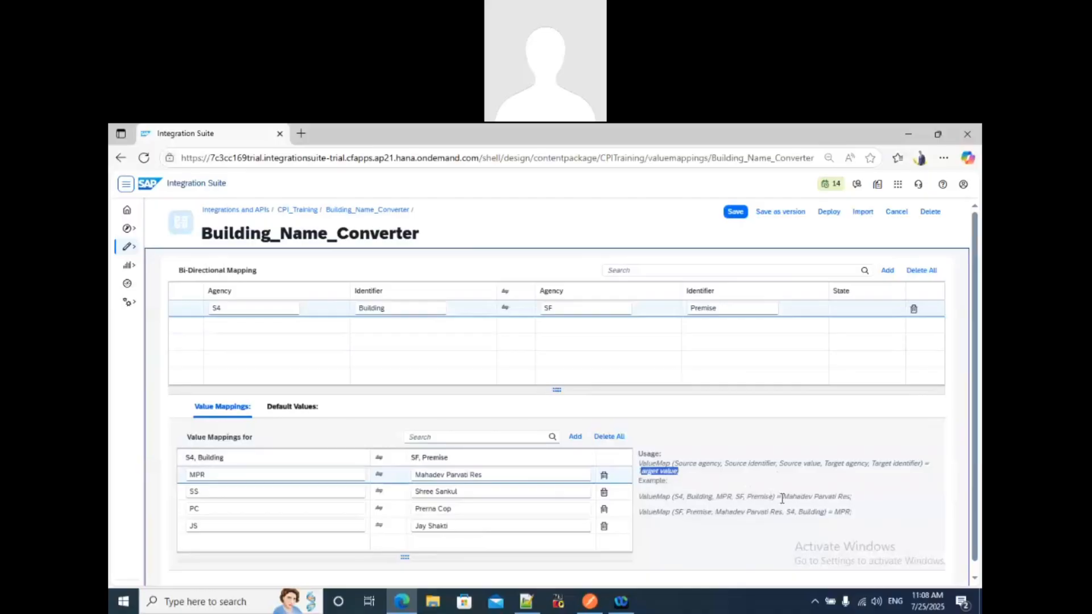
drag(781, 498, 671, 496)
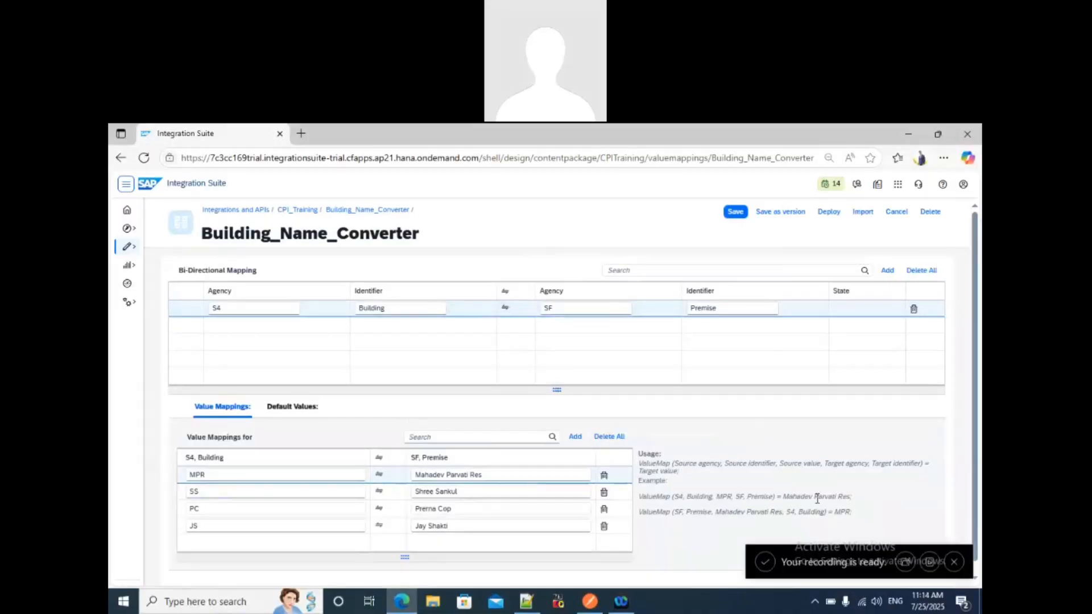
drag(783, 497, 843, 512)
double_click(842, 511)
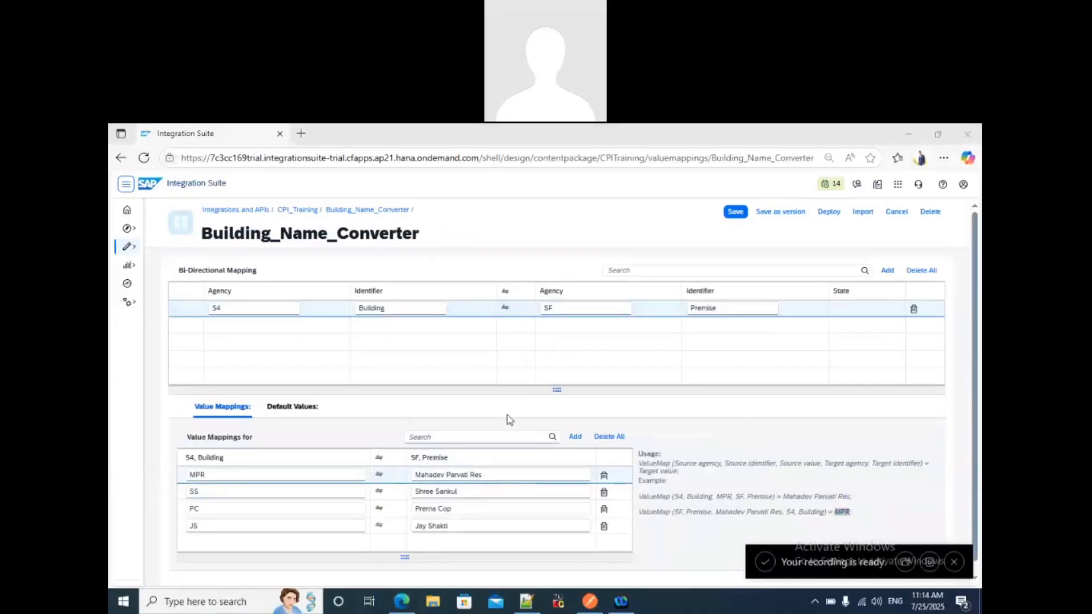
Save the value mapping, and save it as version 1.0.1 with the comment "Building name added"
click(736, 212)
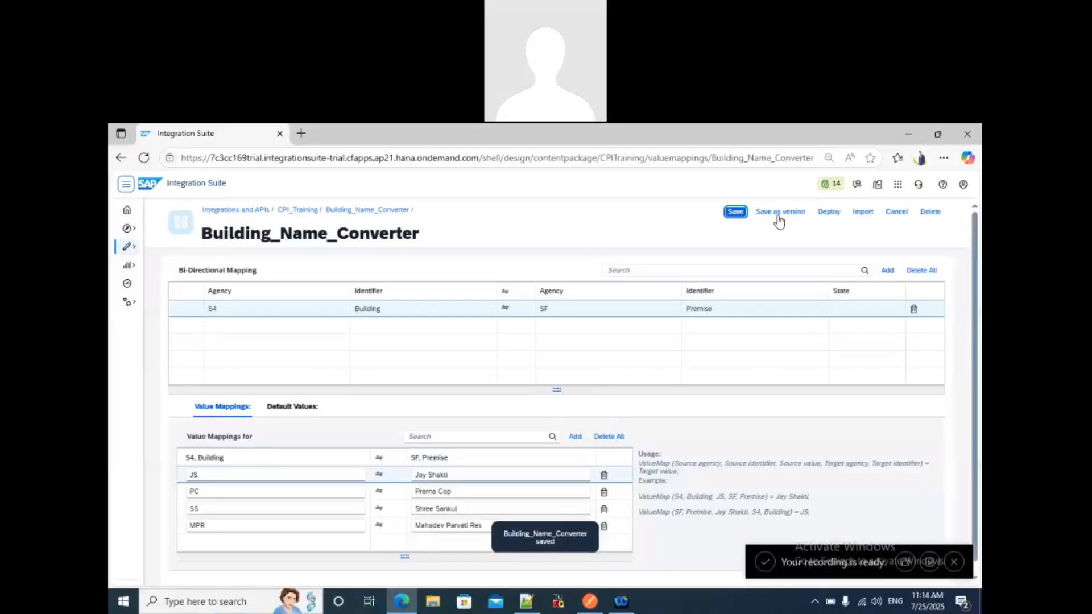
click(778, 216)
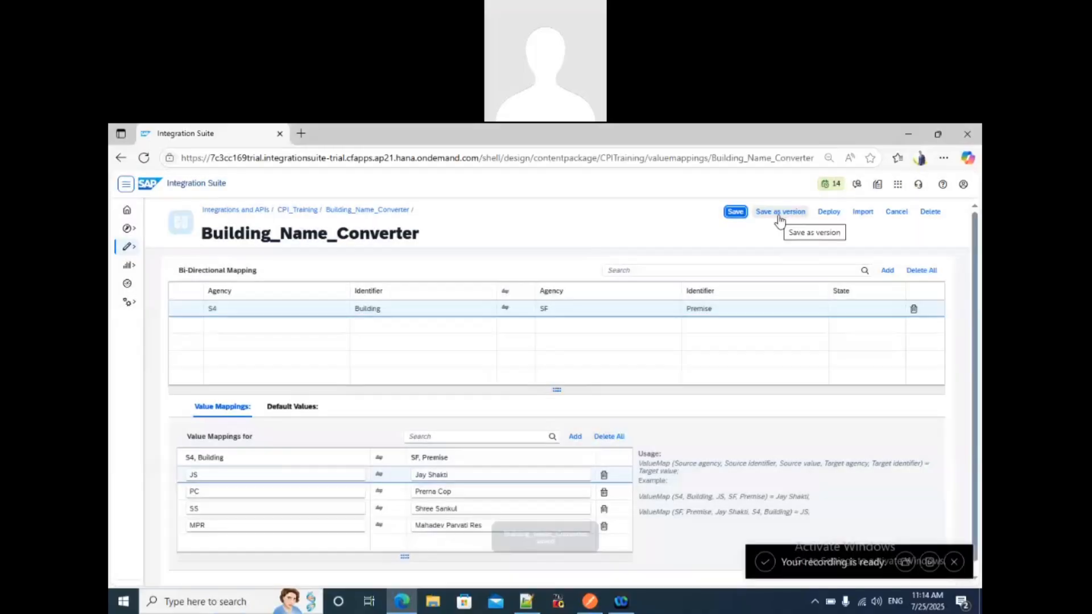
click(780, 219)
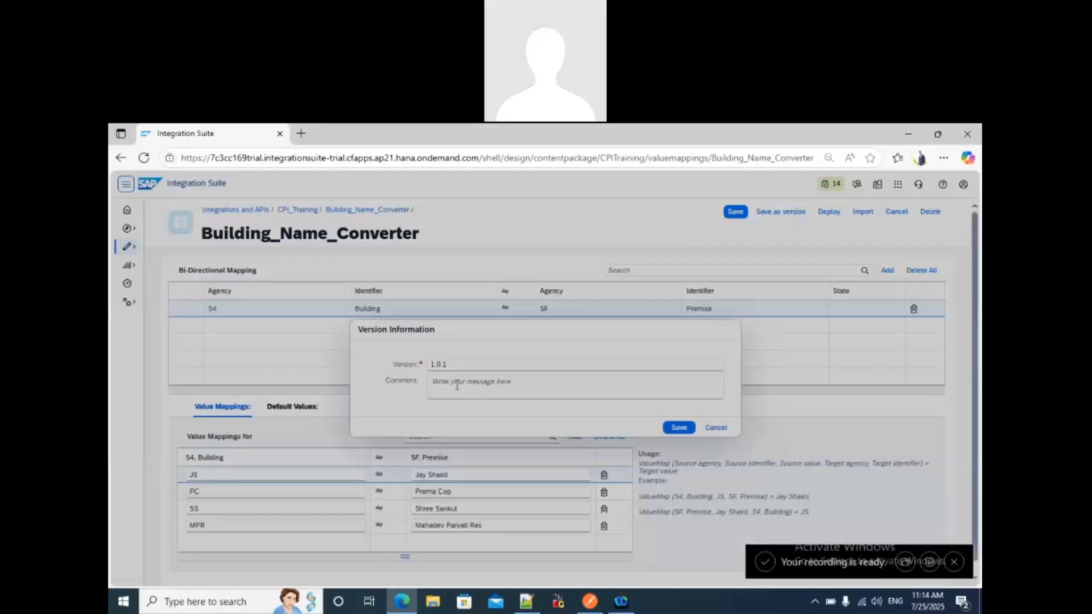
click(457, 386)
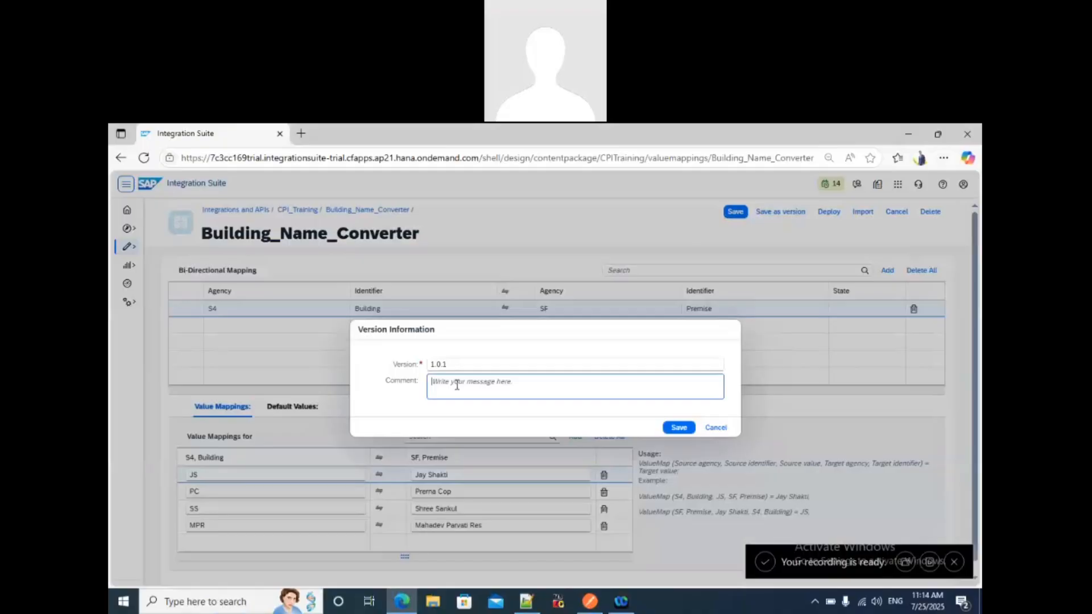
text(Building name addrc)
key(BackSpace)
key(BackSpace)
text(ed)
click(678, 427)
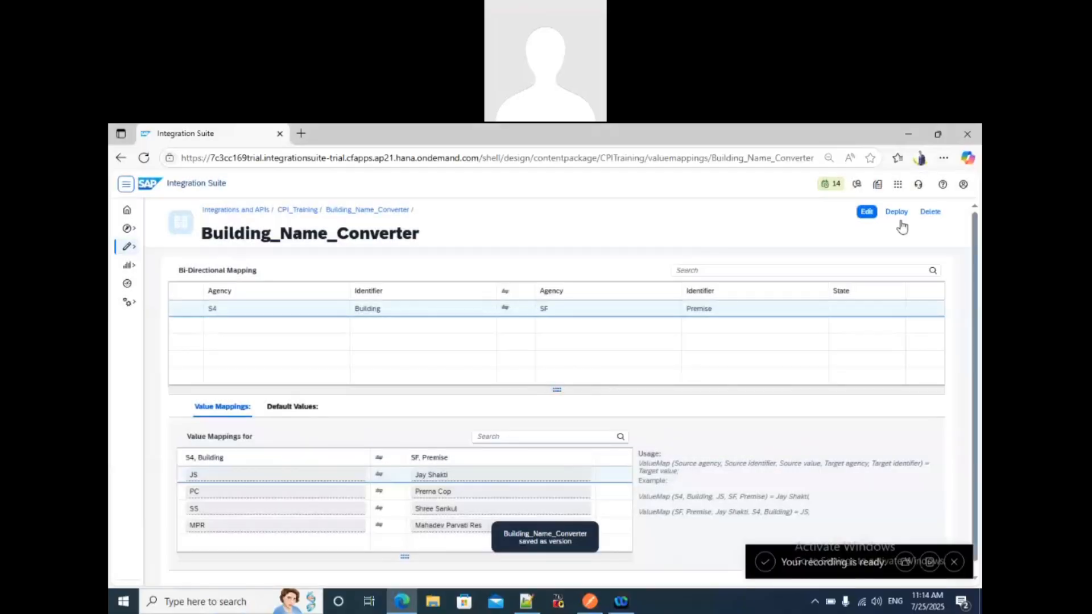
Deploy the Building_Name_Converter value mapping with the Cloud Integration runtime profile
click(898, 214)
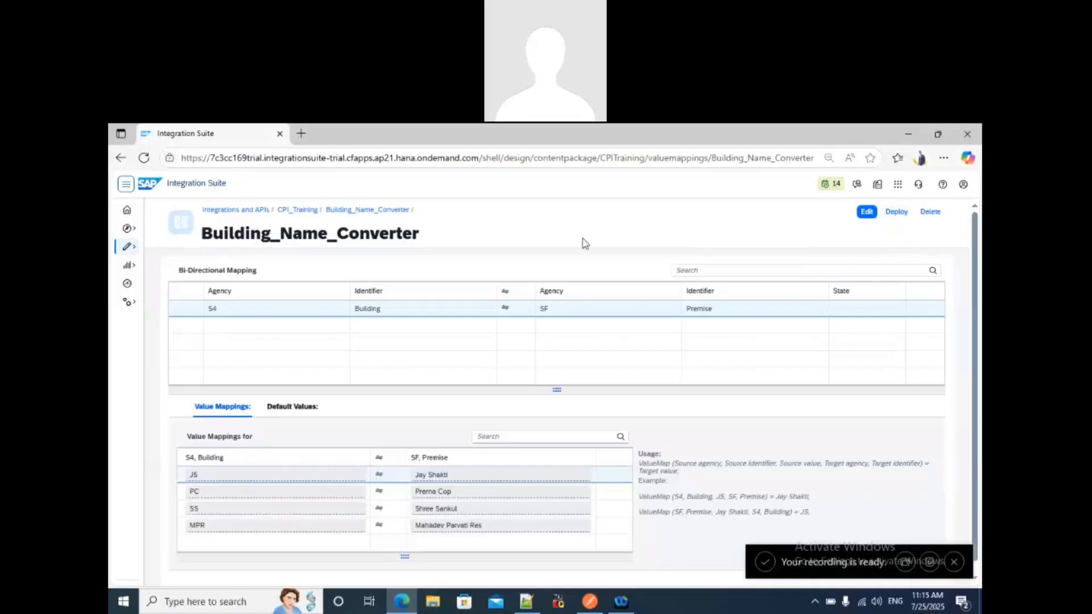
click(897, 213)
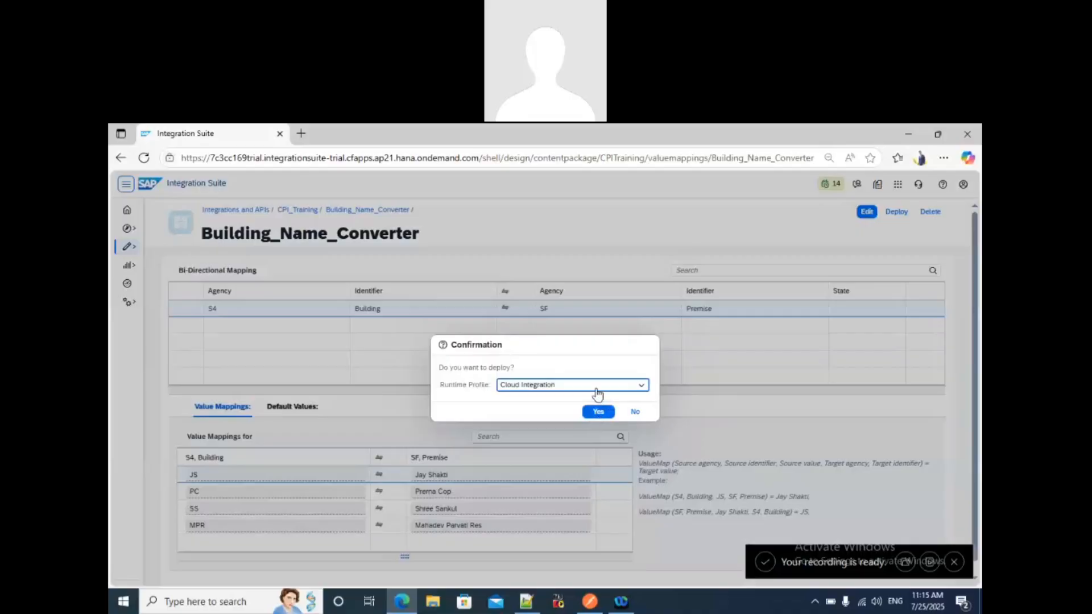
click(591, 386)
click(594, 401)
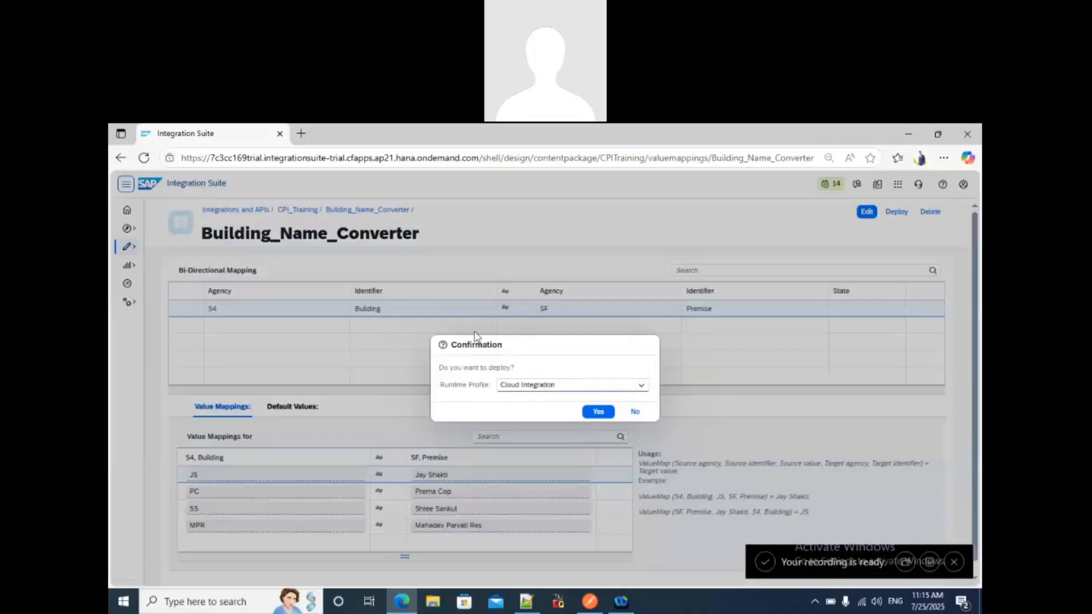
click(598, 417)
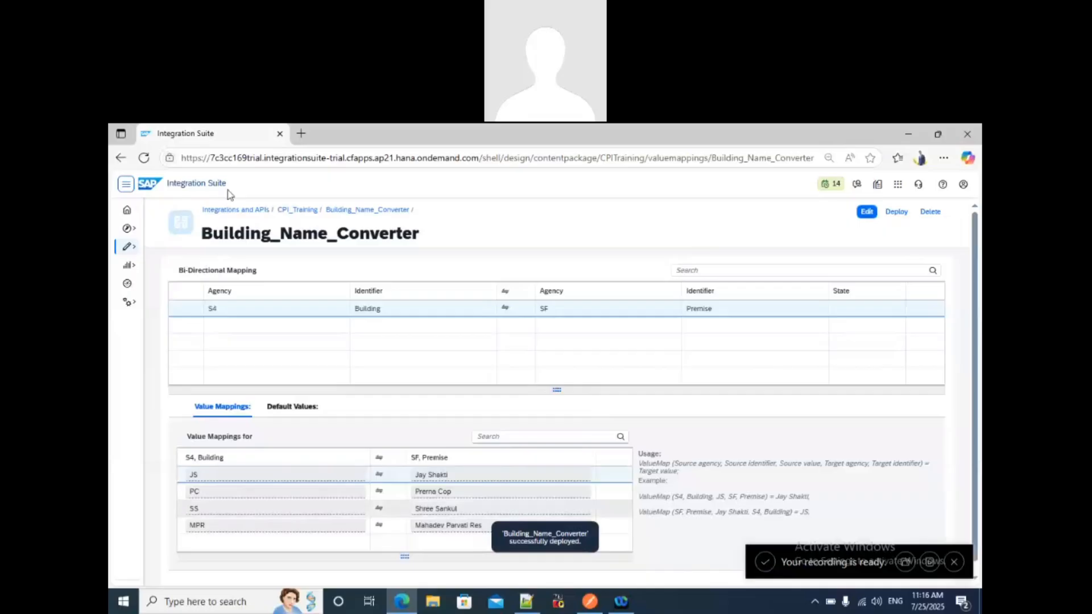
Open a duplicate of the Integration Suite page in a second browser tab
right_click(206, 135)
key(Escape)
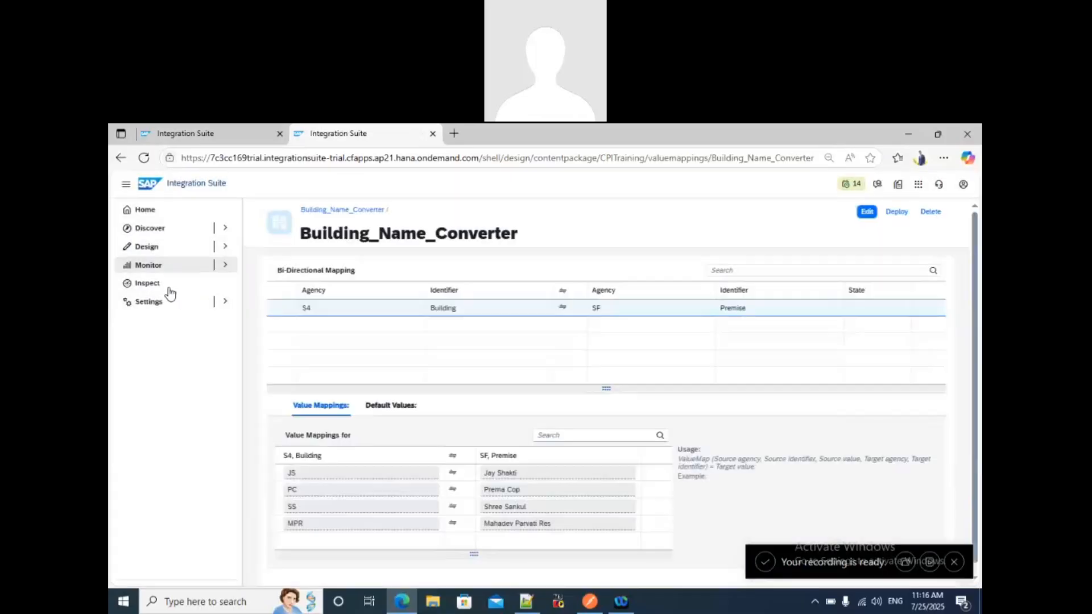
Open the Integrations and APIs monitoring overview and list all deployed artifacts under Manage Integration Content
click(169, 286)
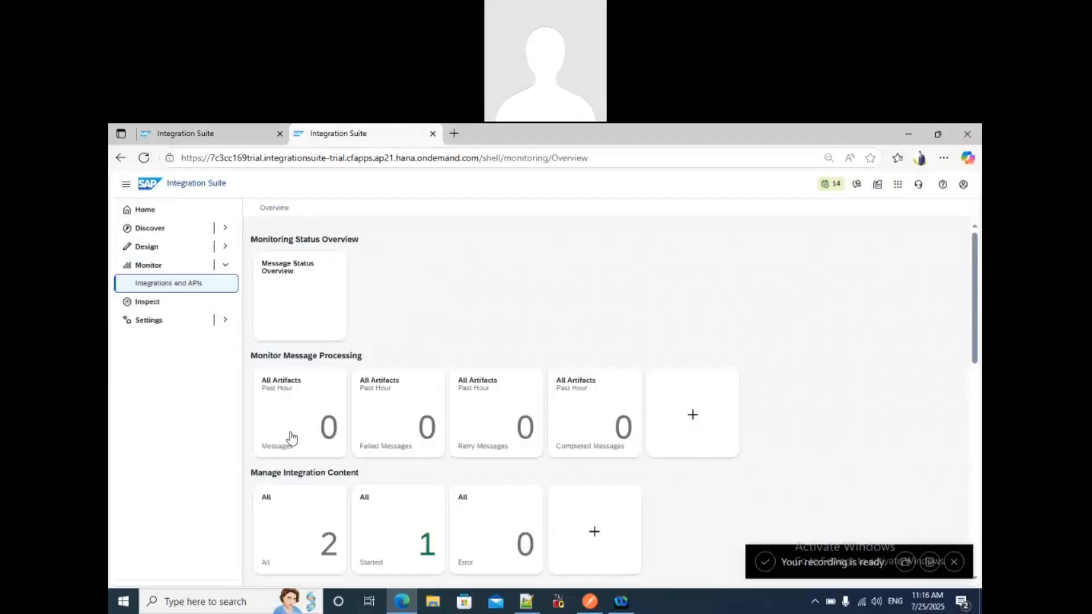
scroll(286, 421, down, 1)
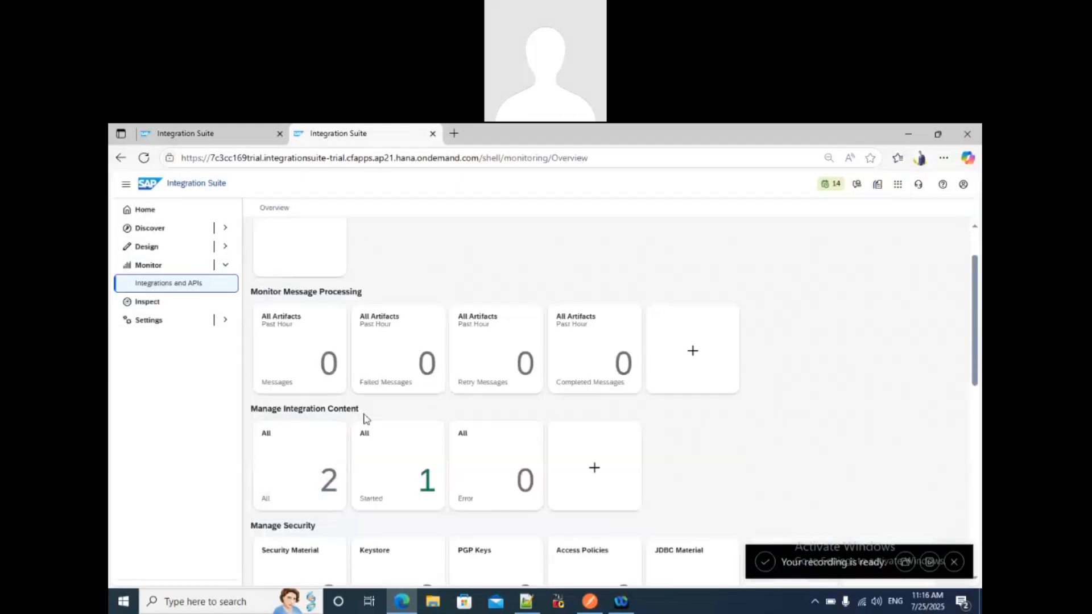
click(245, 409)
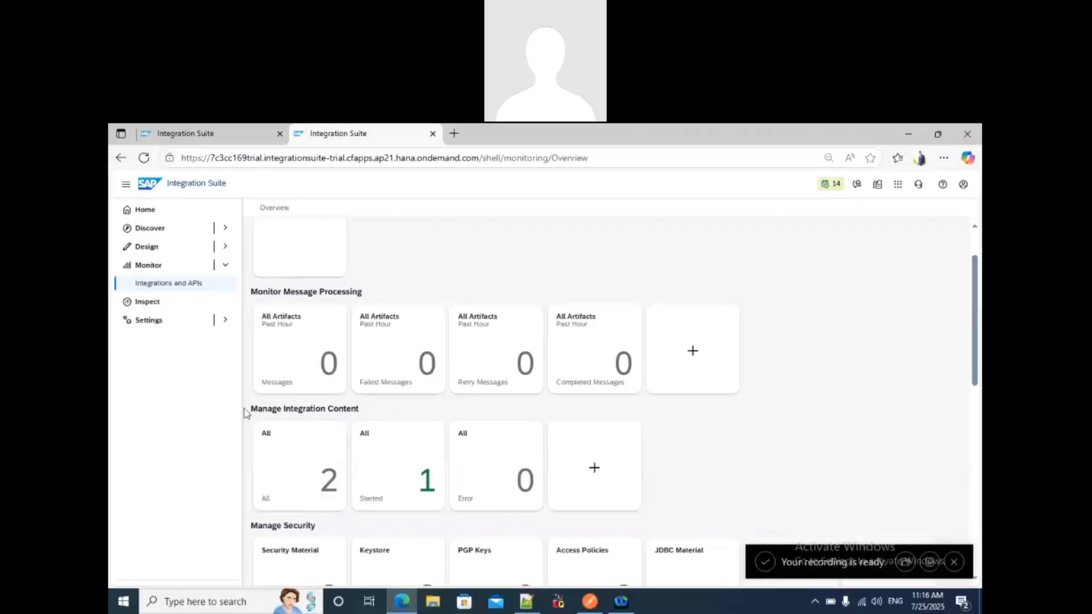
drag(245, 412, 276, 465)
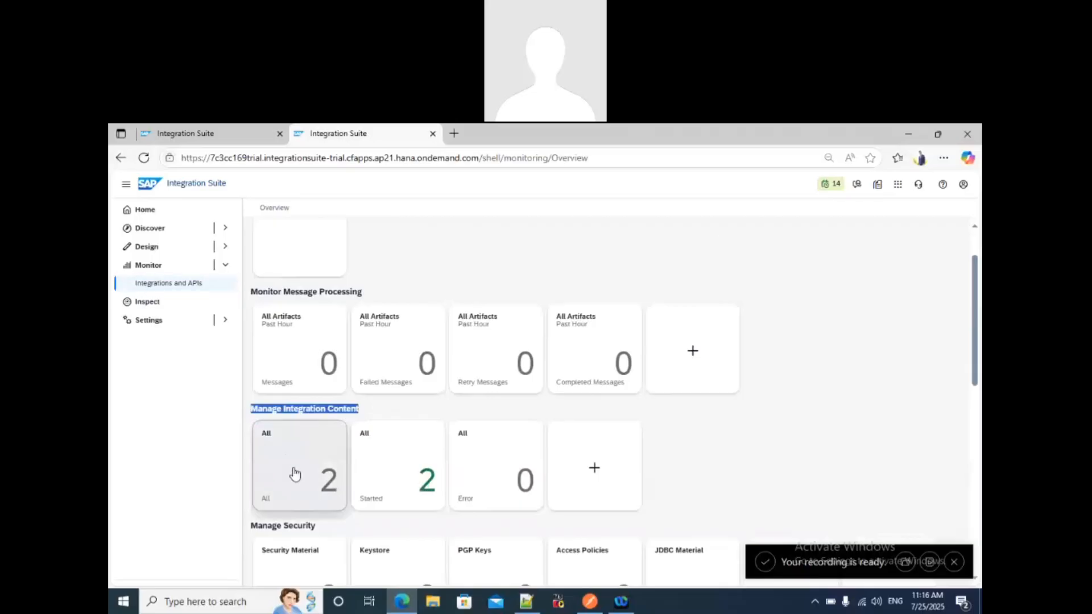
click(295, 473)
click(295, 472)
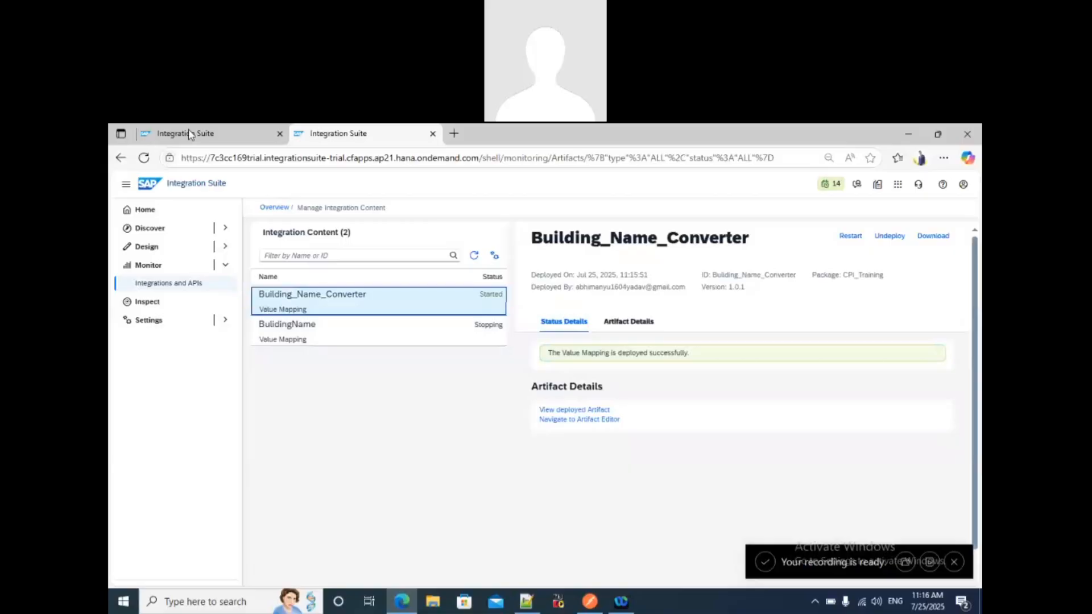
Examine the deployed Building_Name_Converter's artifact type, deployment date, package, available actions, deployment message and runtime status
click(246, 135)
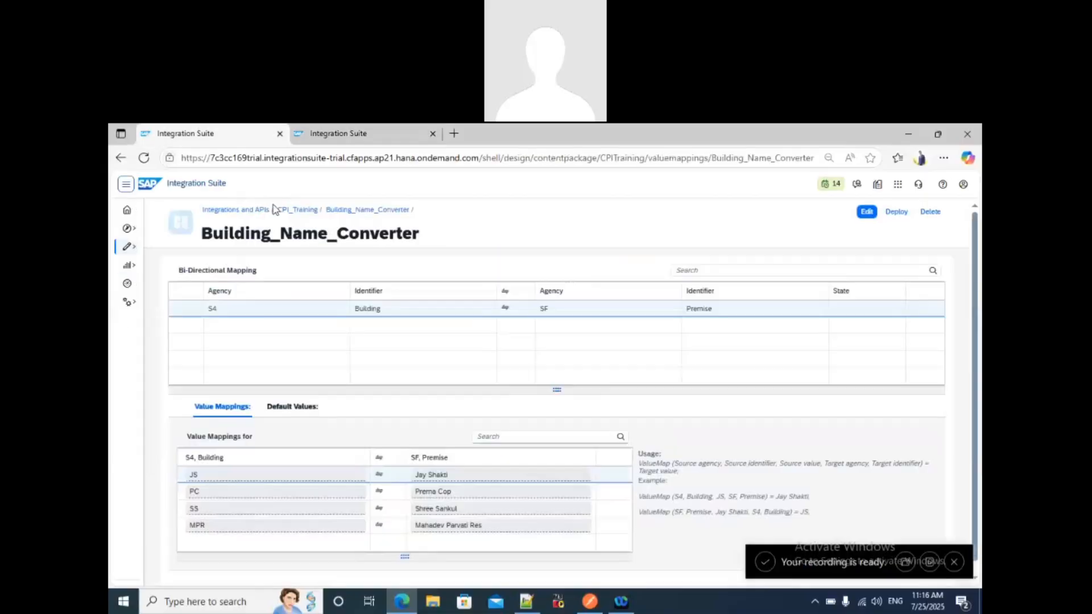
key(ctrl+Tab)
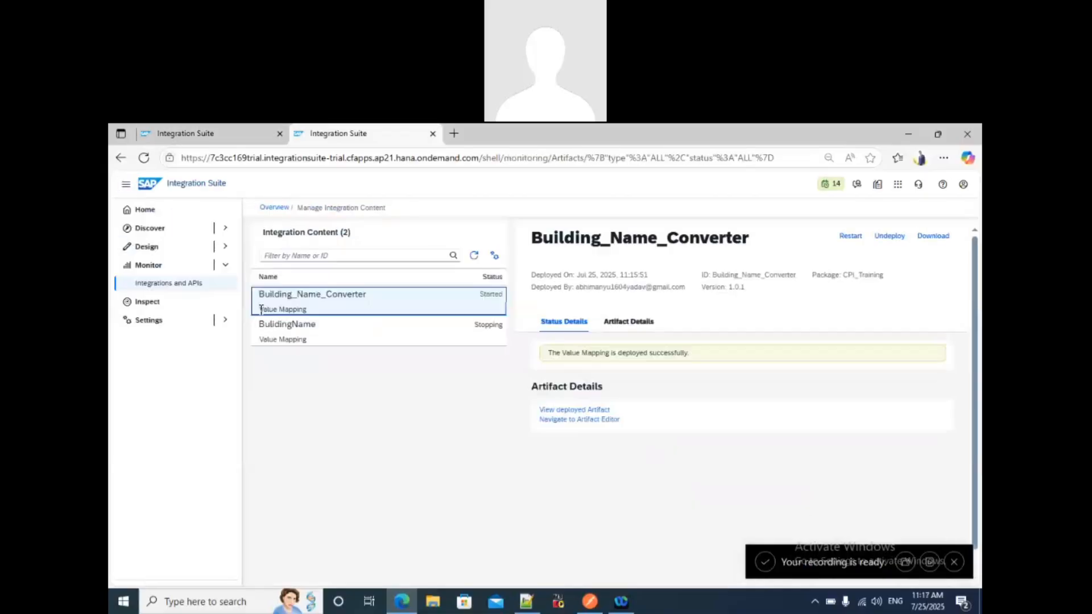
drag(304, 309, 277, 300)
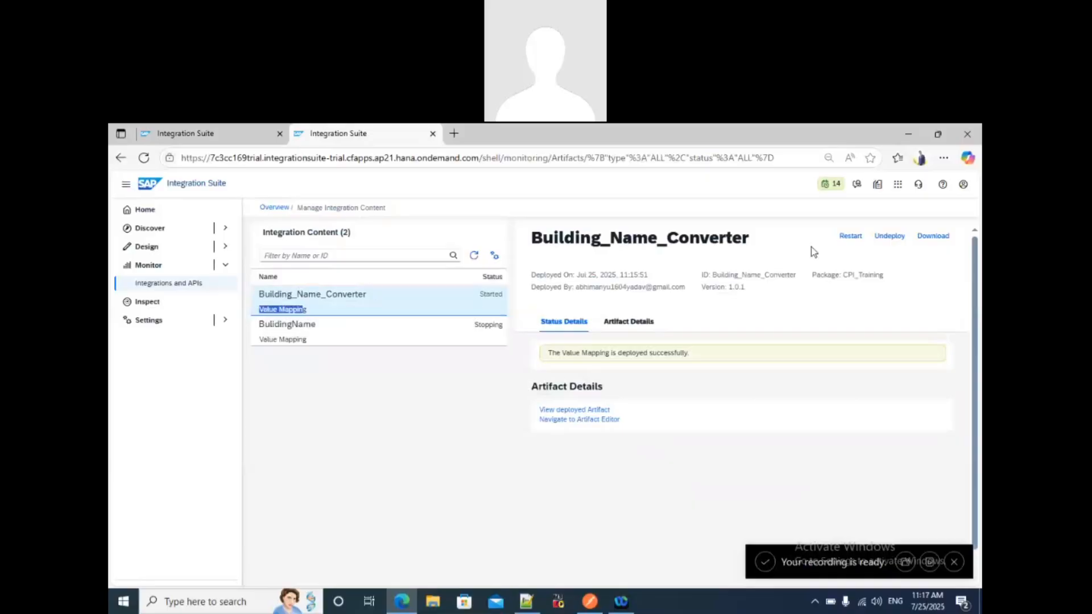
click(563, 275)
double_click(880, 278)
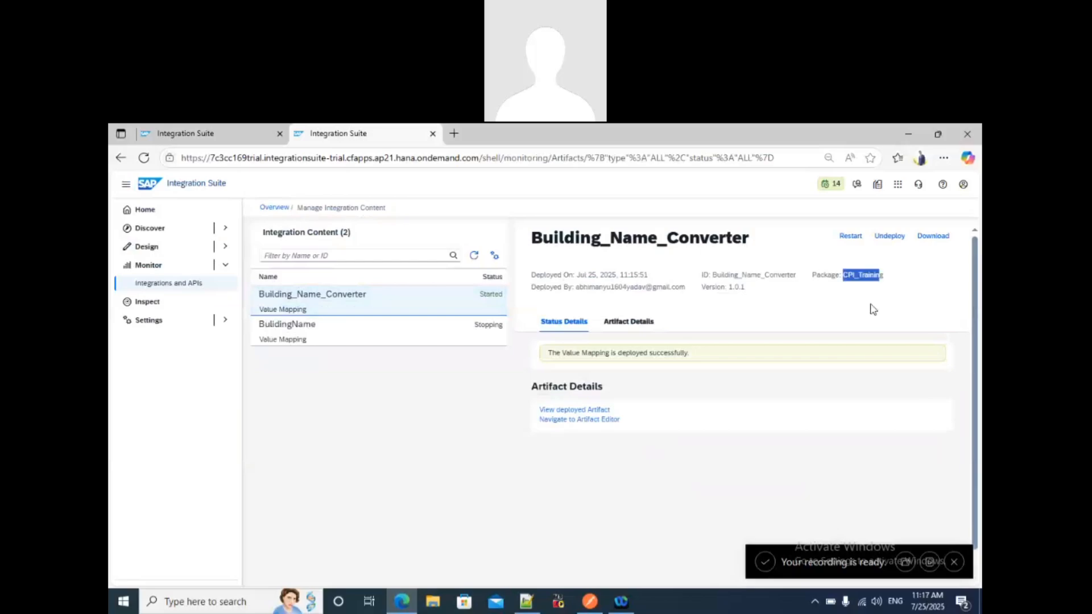
click(881, 238)
click(882, 238)
click(929, 248)
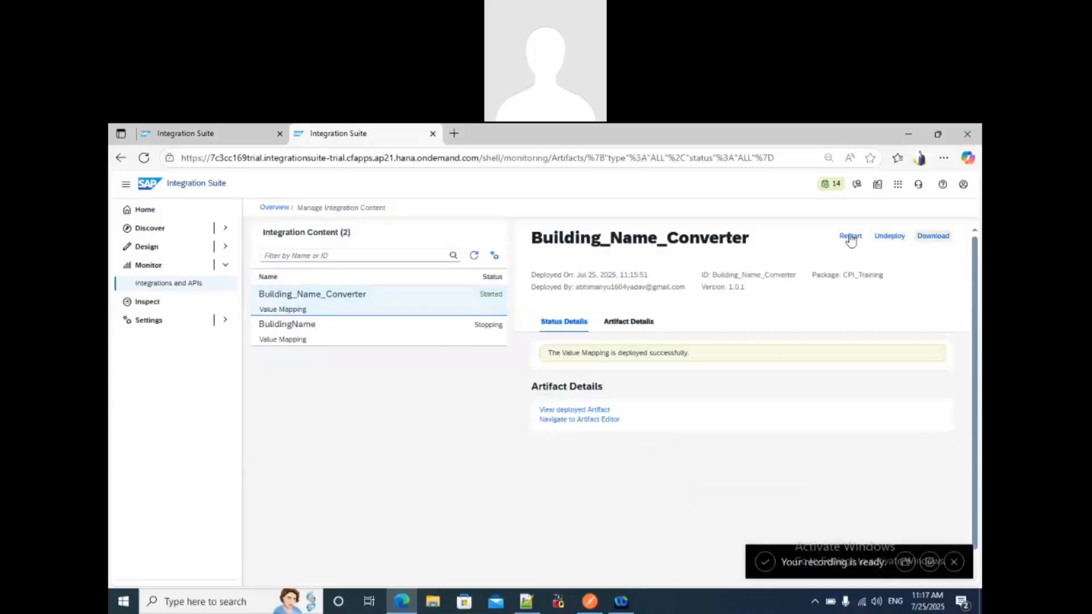
click(850, 238)
click(712, 362)
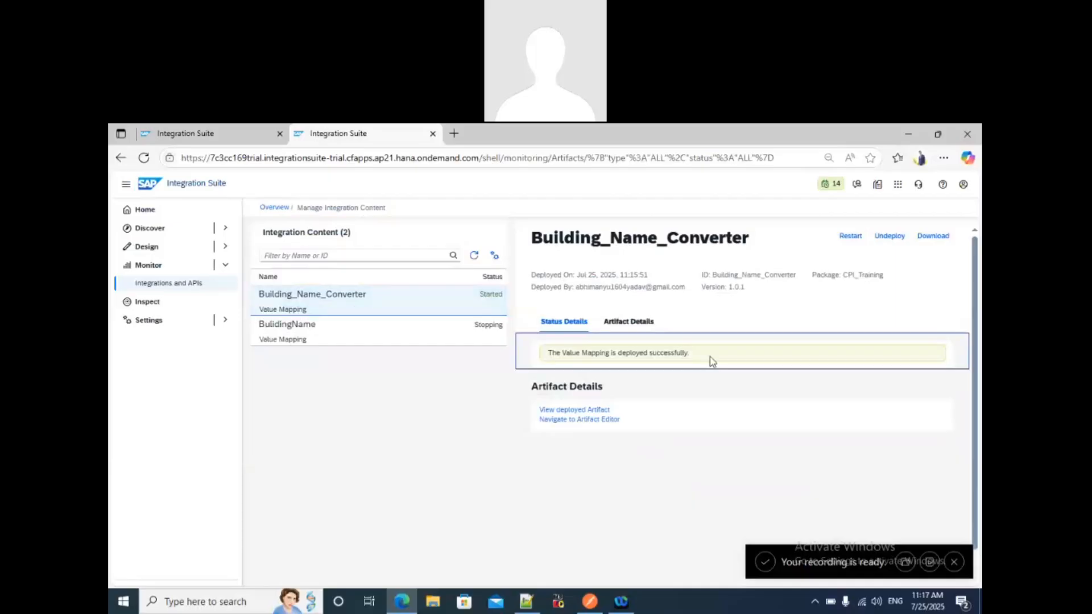
drag(712, 361, 704, 311)
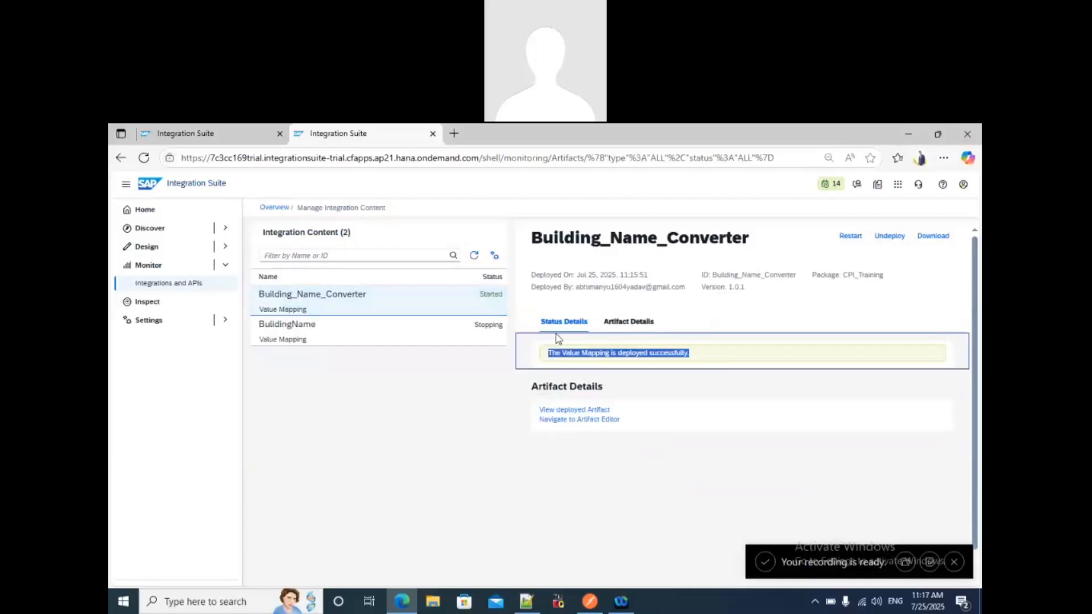
click(719, 312)
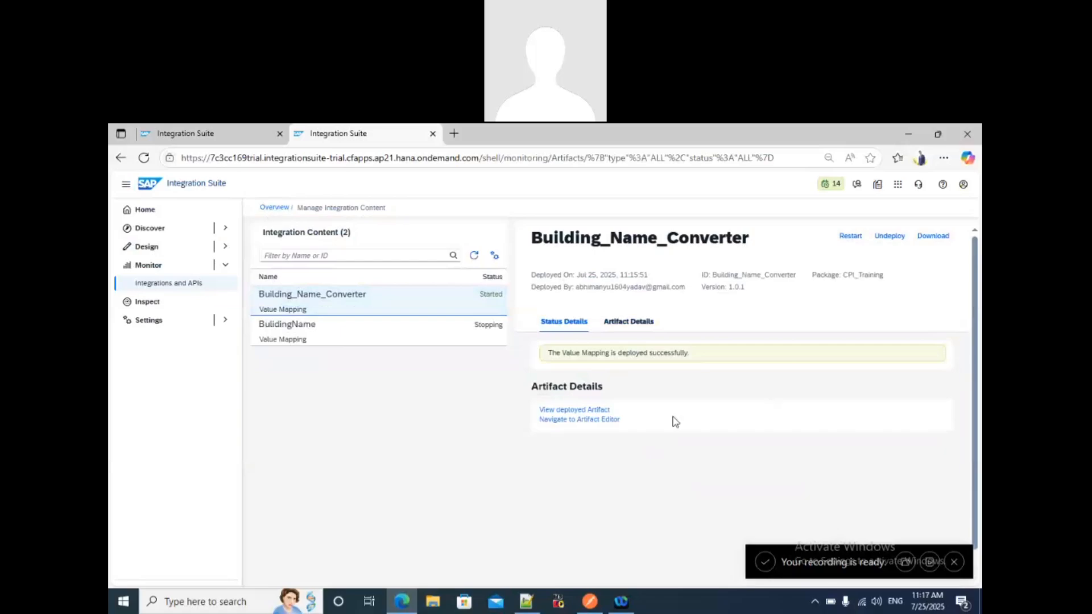
click(497, 296)
drag(489, 326, 506, 305)
double_click(504, 299)
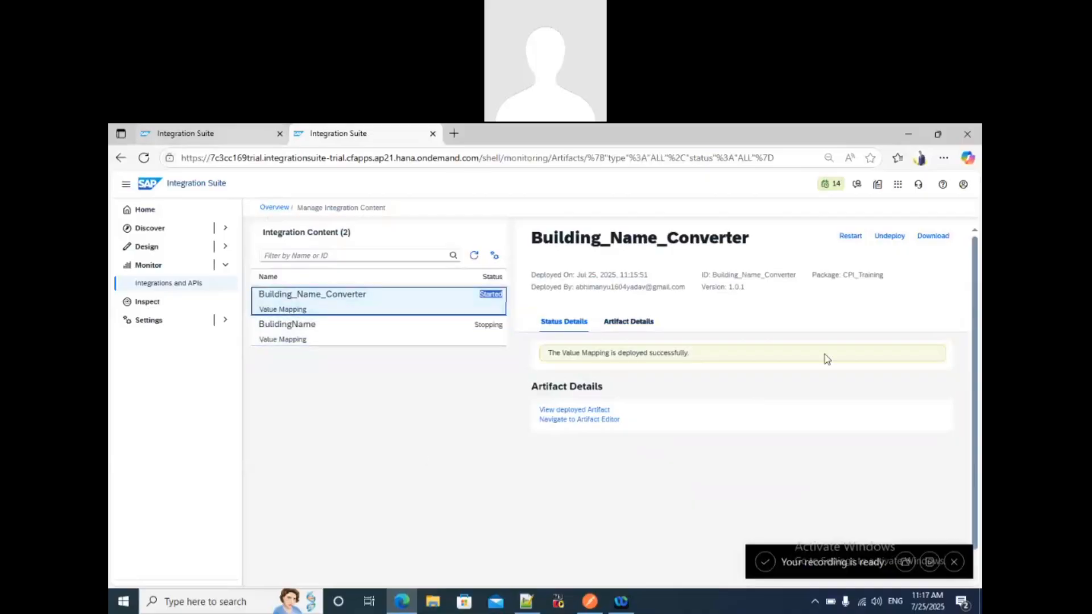
click(221, 134)
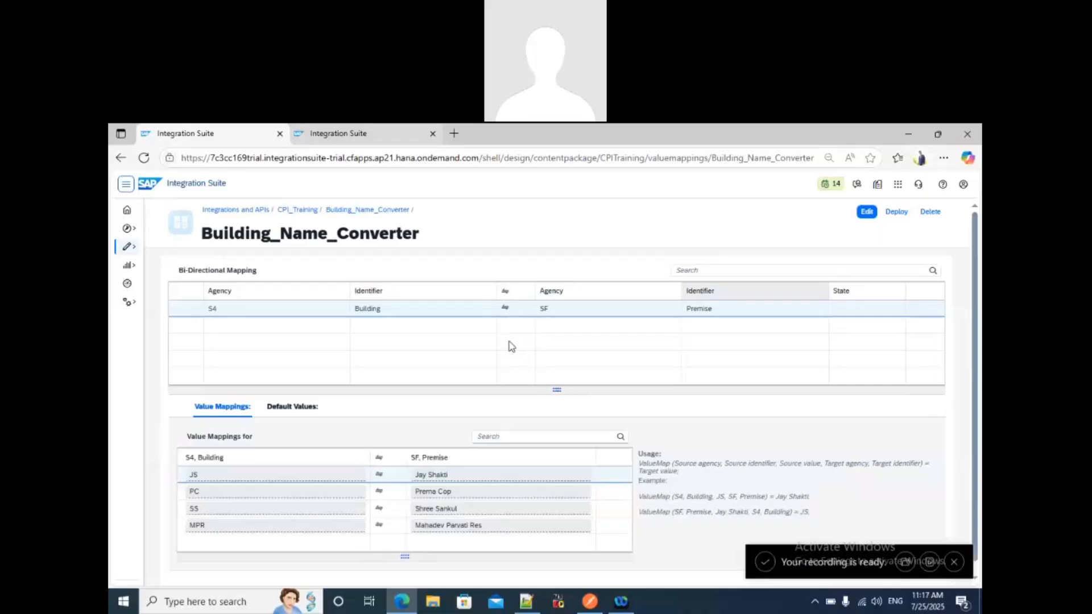
key(ctrl+Tab)
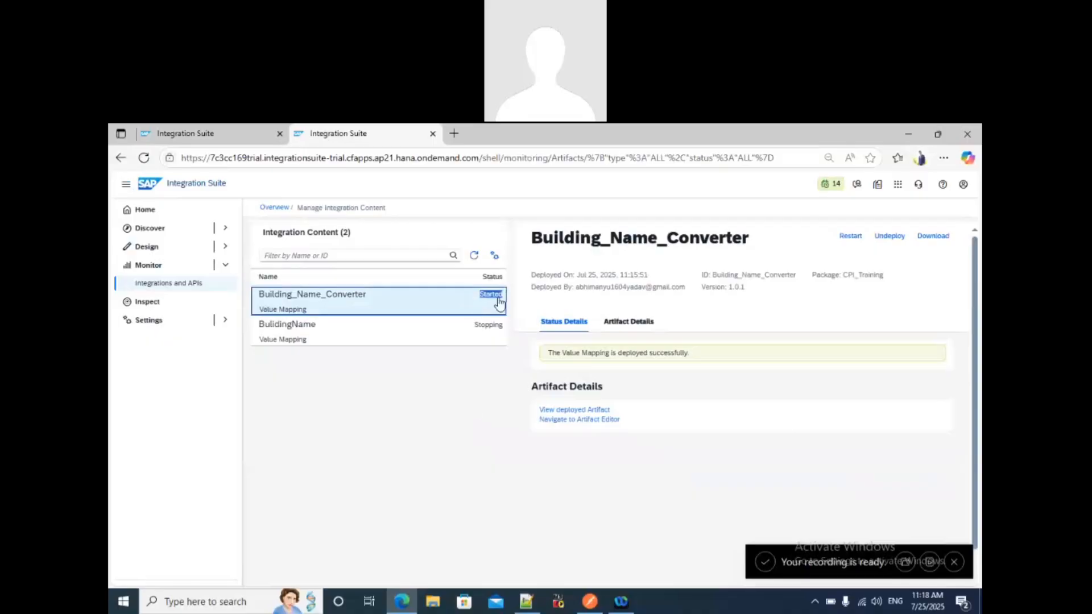
click(473, 405)
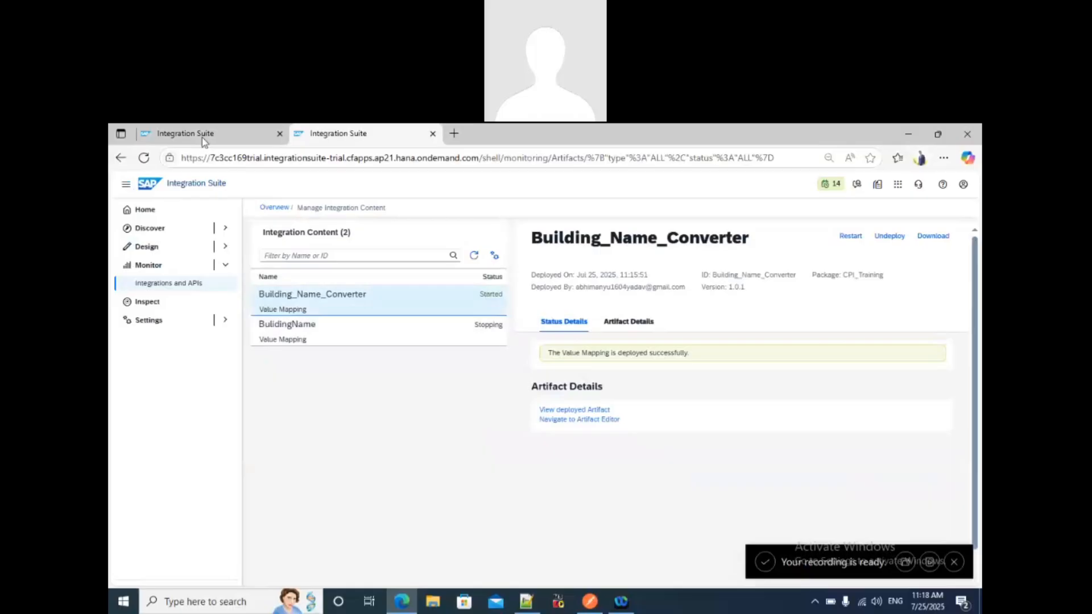
key(ctrl+Tab)
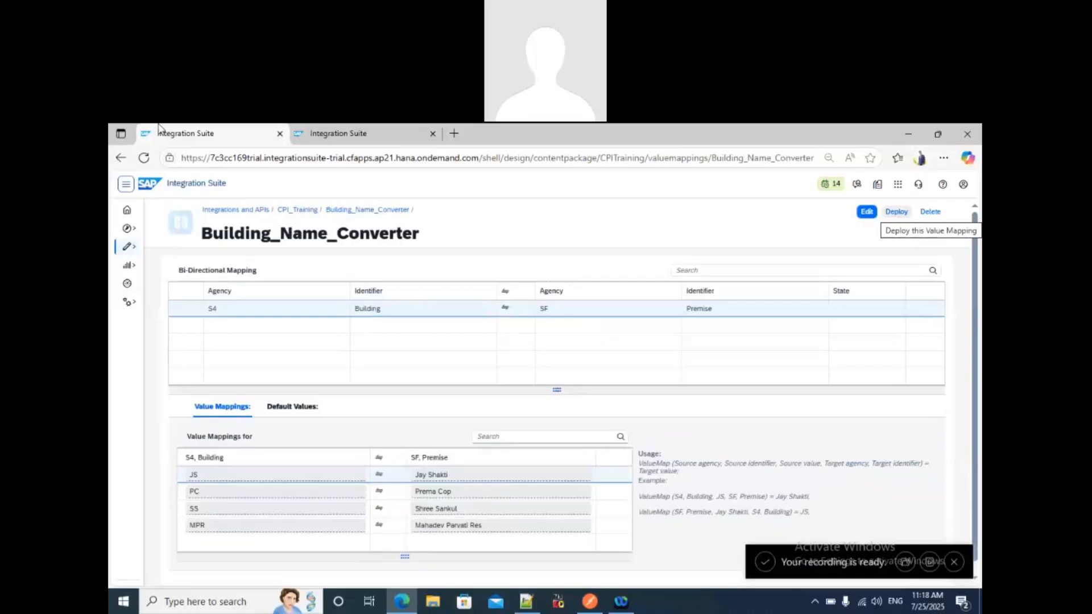
key(ctrl+Tab)
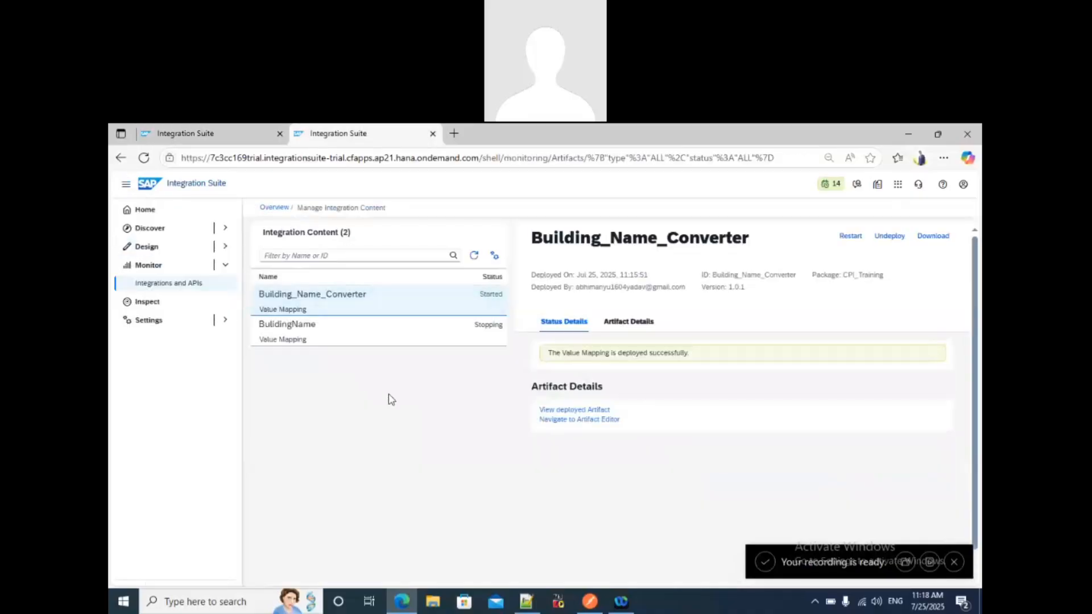
click(178, 132)
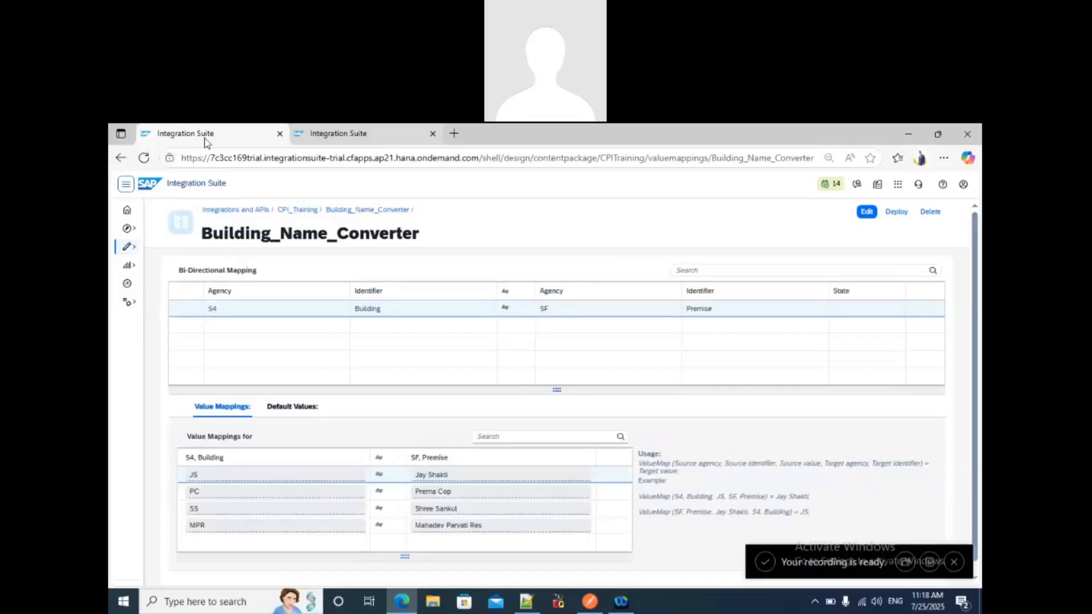
click(339, 135)
click(339, 135)
click(339, 135)
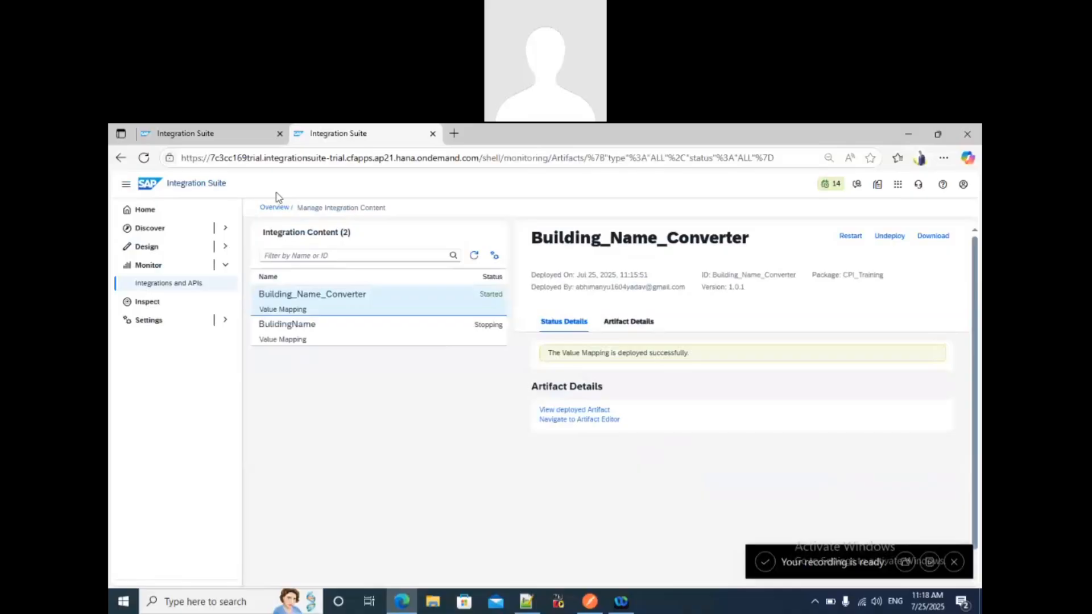
click(196, 137)
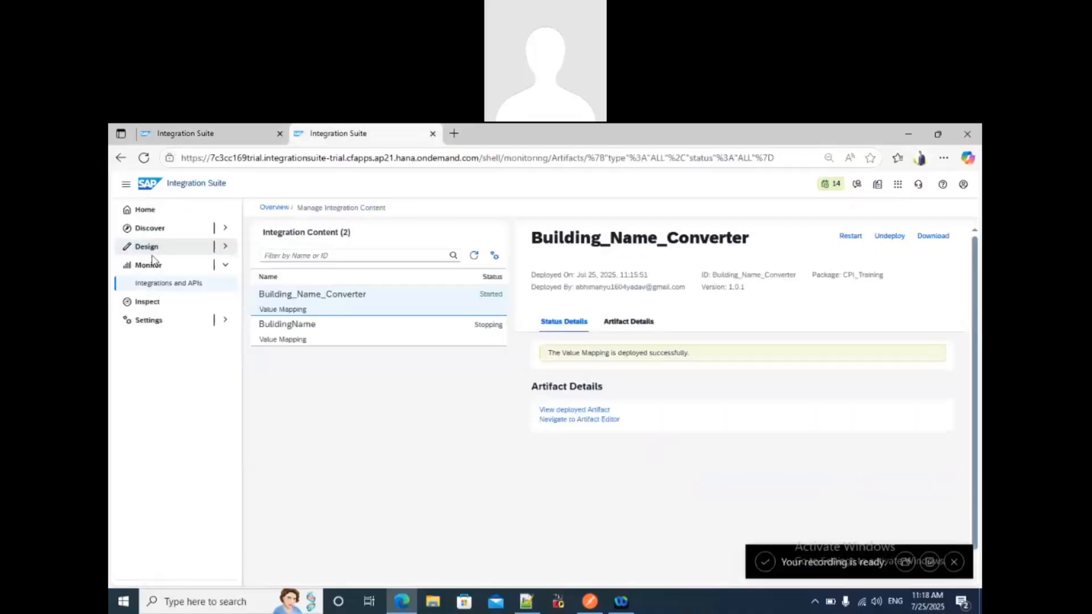
Open the Overview_upto_mapping integration flow from the artifacts of the CPI_Training package
click(151, 250)
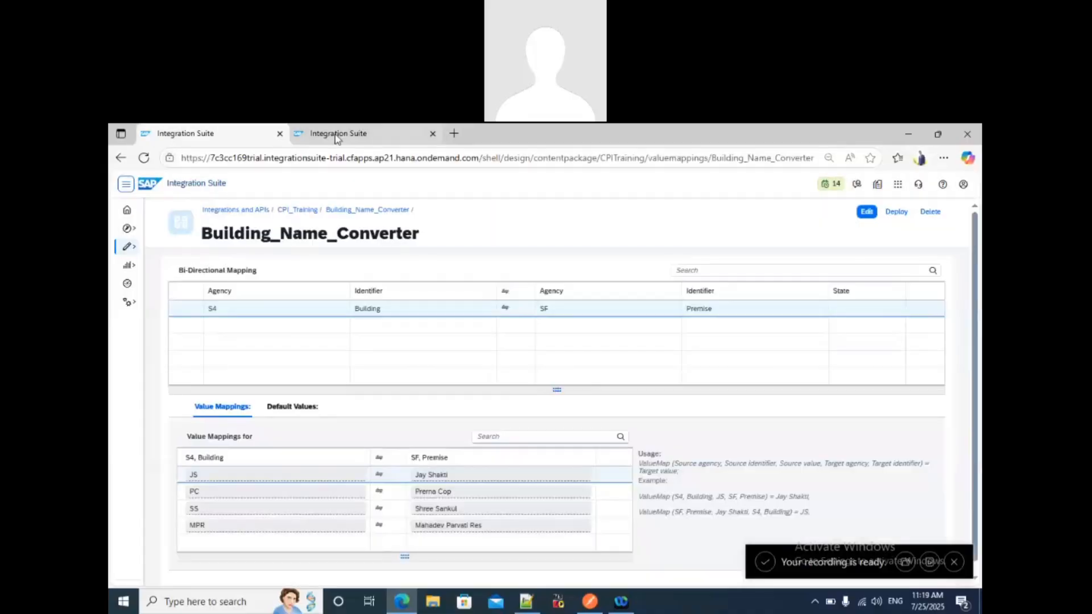
click(337, 137)
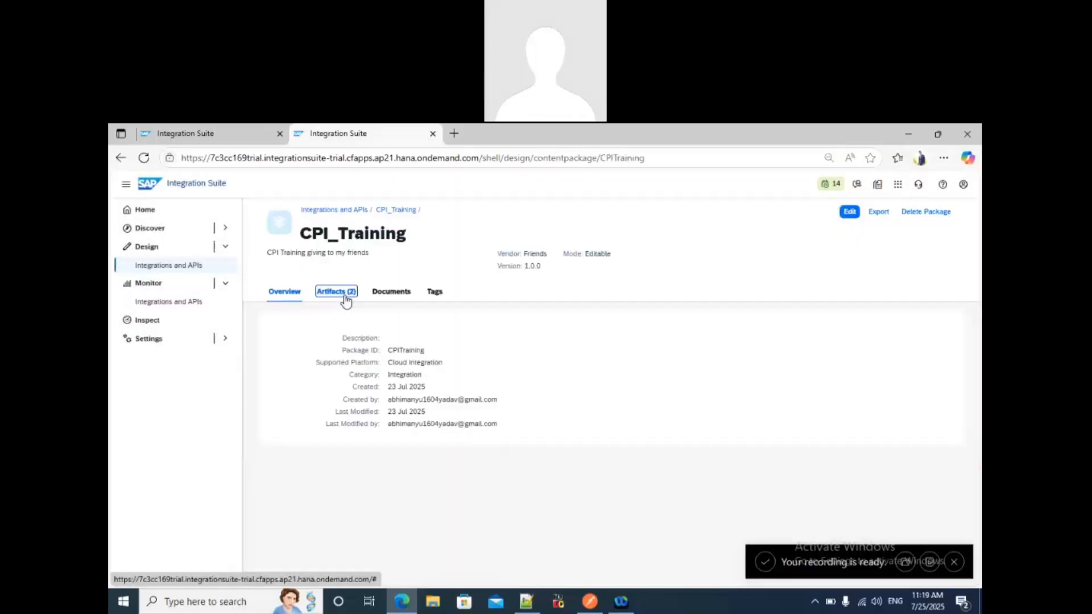
click(337, 291)
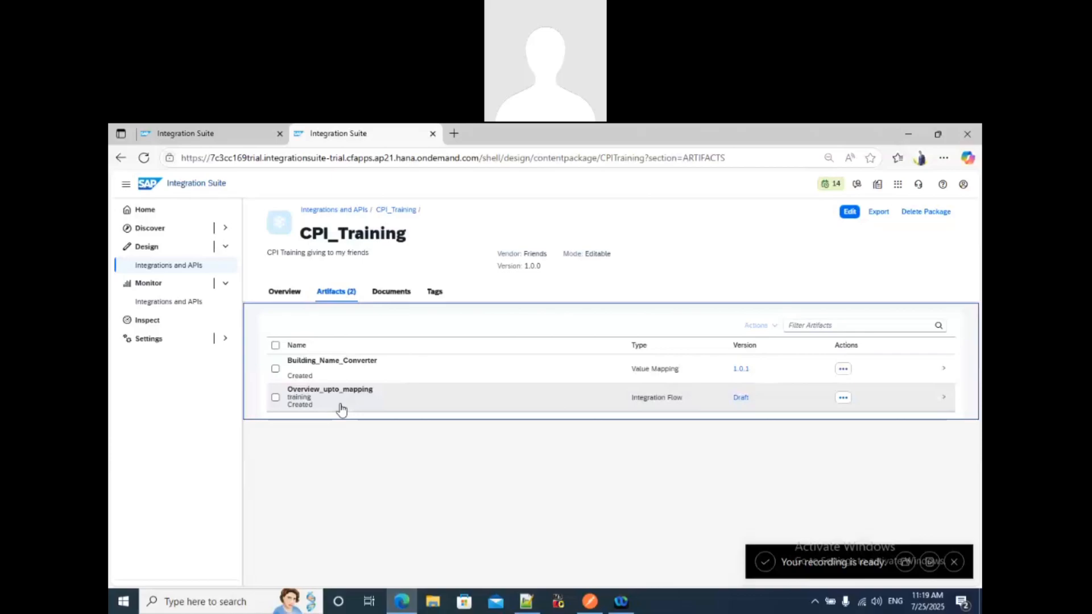
click(386, 409)
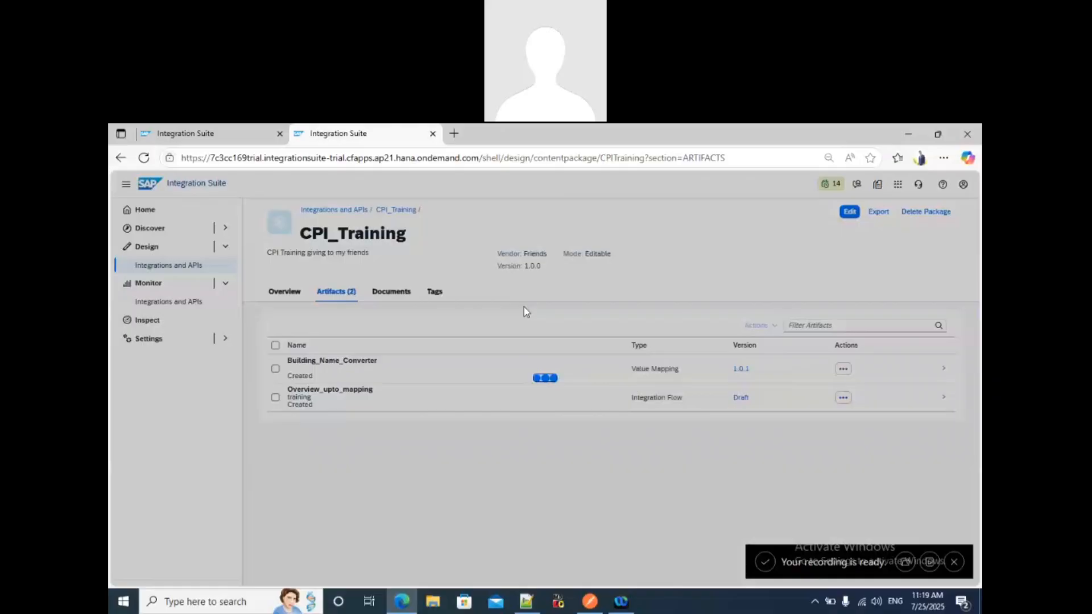
click(239, 134)
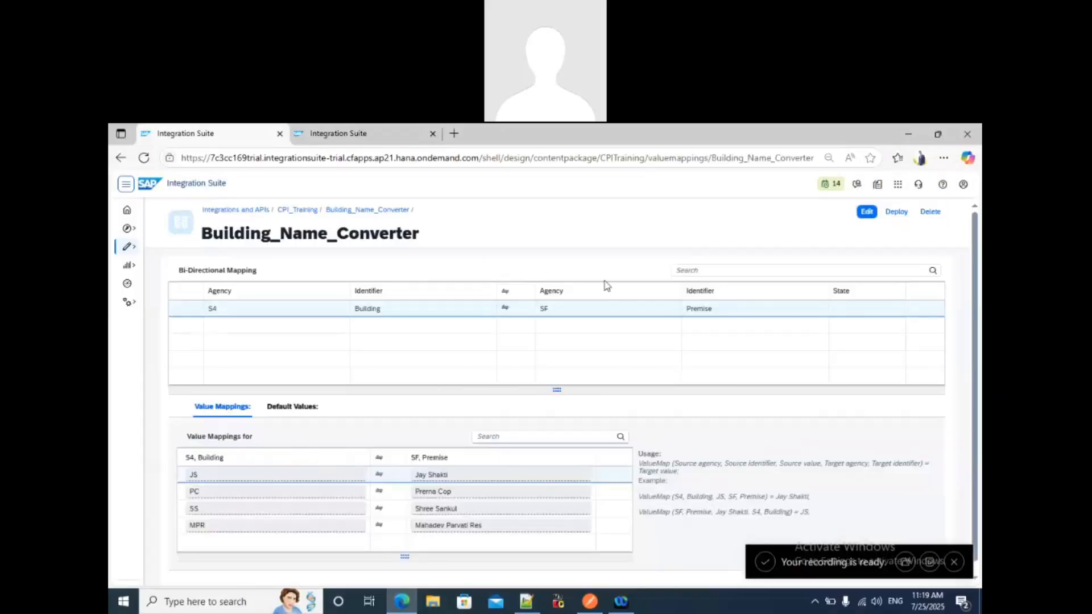
click(343, 133)
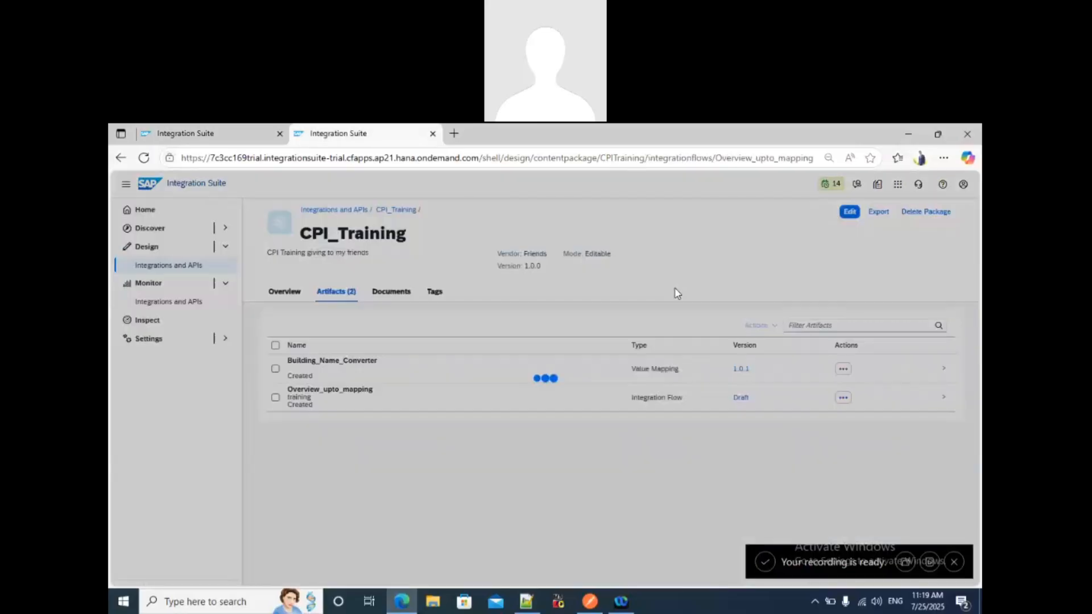
click(204, 136)
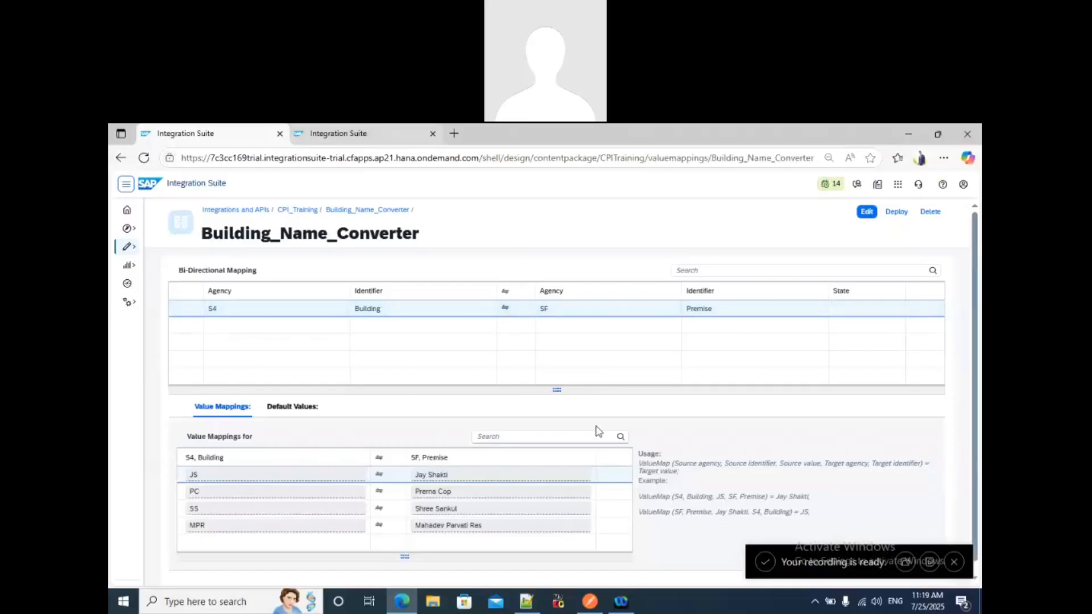
key(ctrl+Tab)
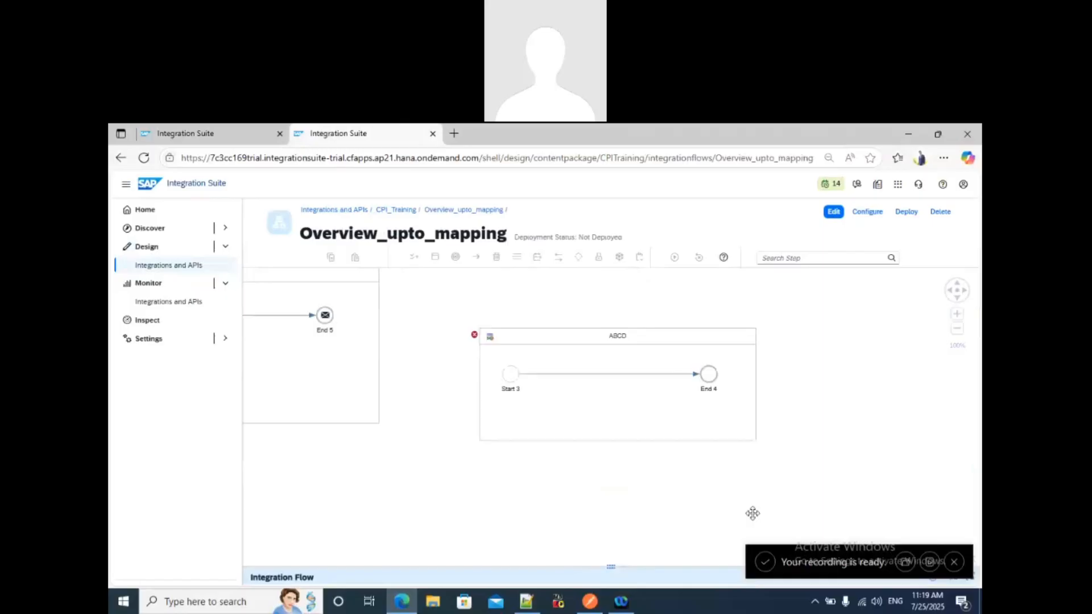
Start editing the integration flow and open the MM_SAP_to_SF mapping resource of the Message Mapping 1 step
drag(500, 356, 752, 514)
drag(561, 336, 590, 333)
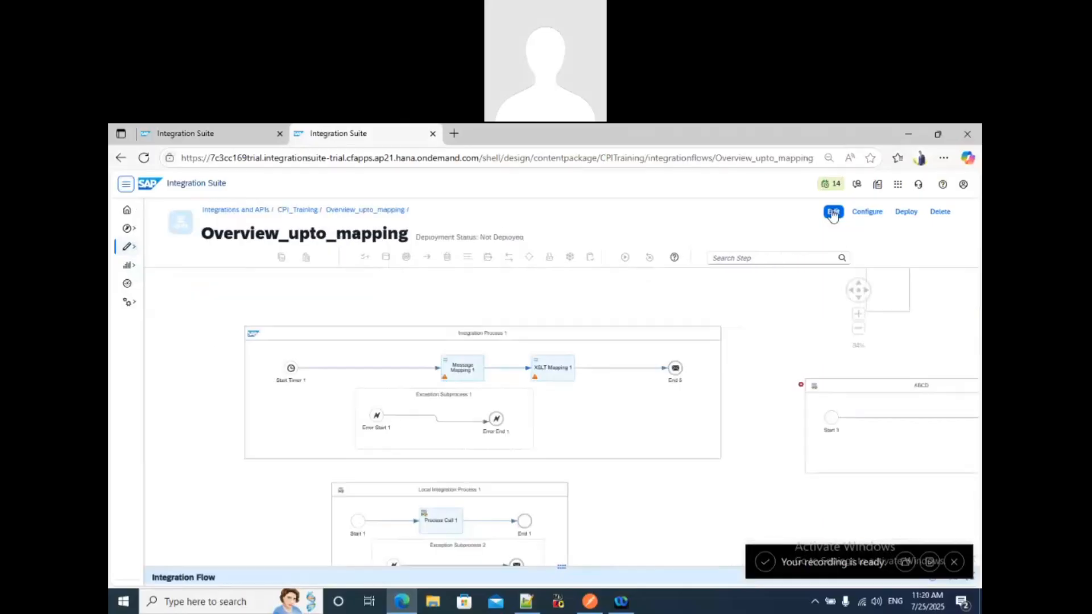
click(832, 214)
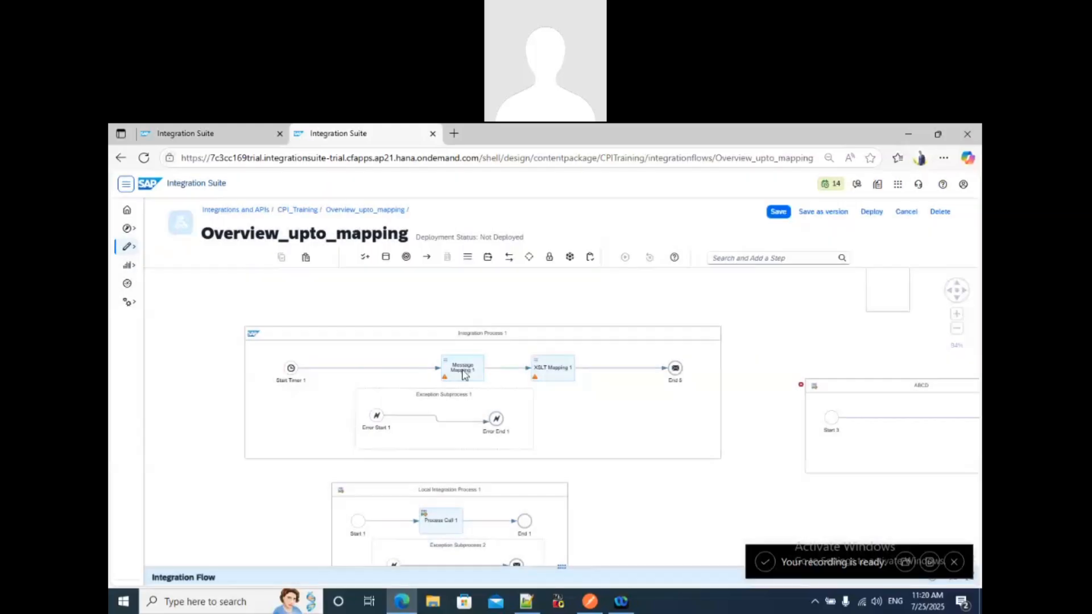
click(464, 370)
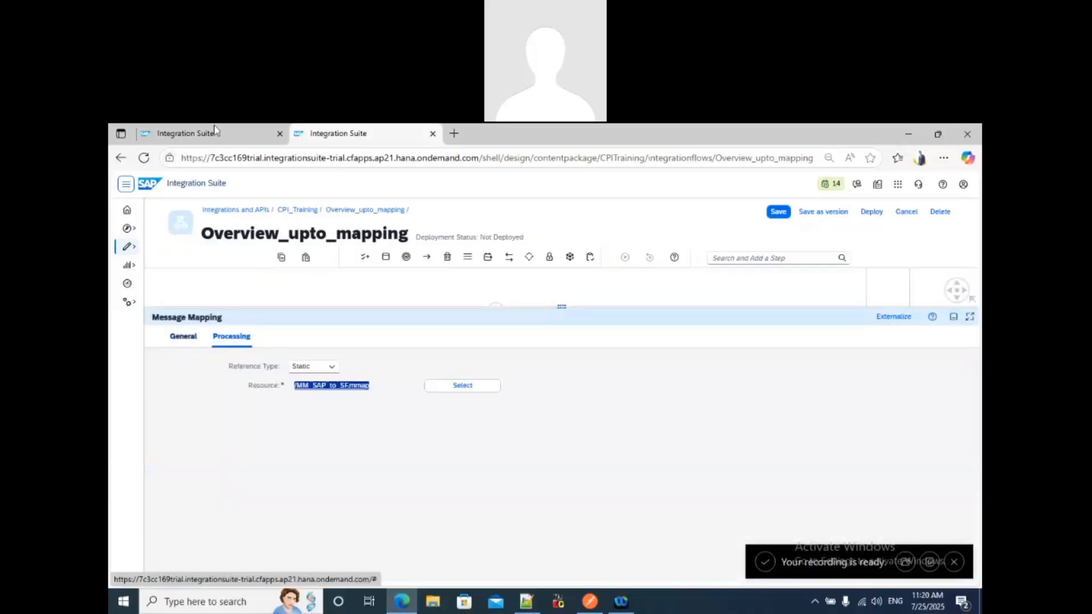
click(215, 132)
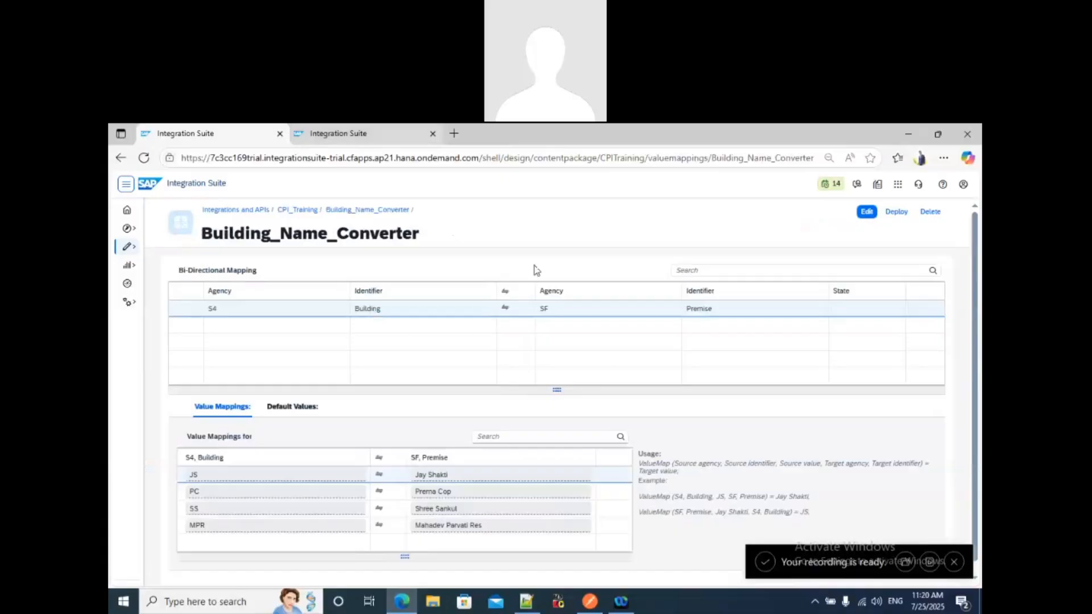
key(ctrl+Tab)
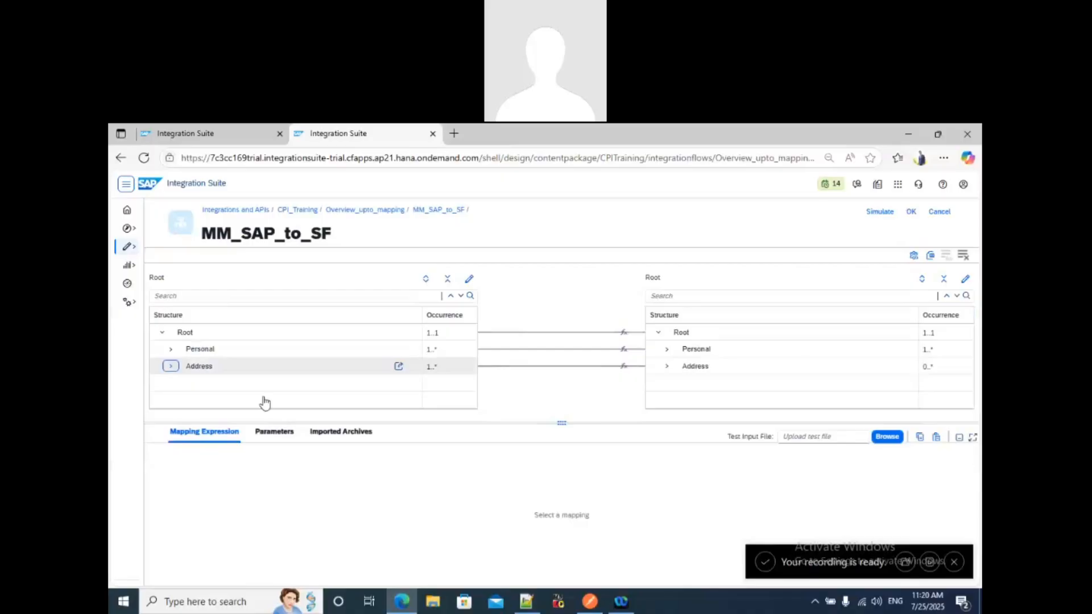
Open the Building-to-Premise mapping expression, enlarge its editing area and move the Premise node farther from the Building node
click(255, 400)
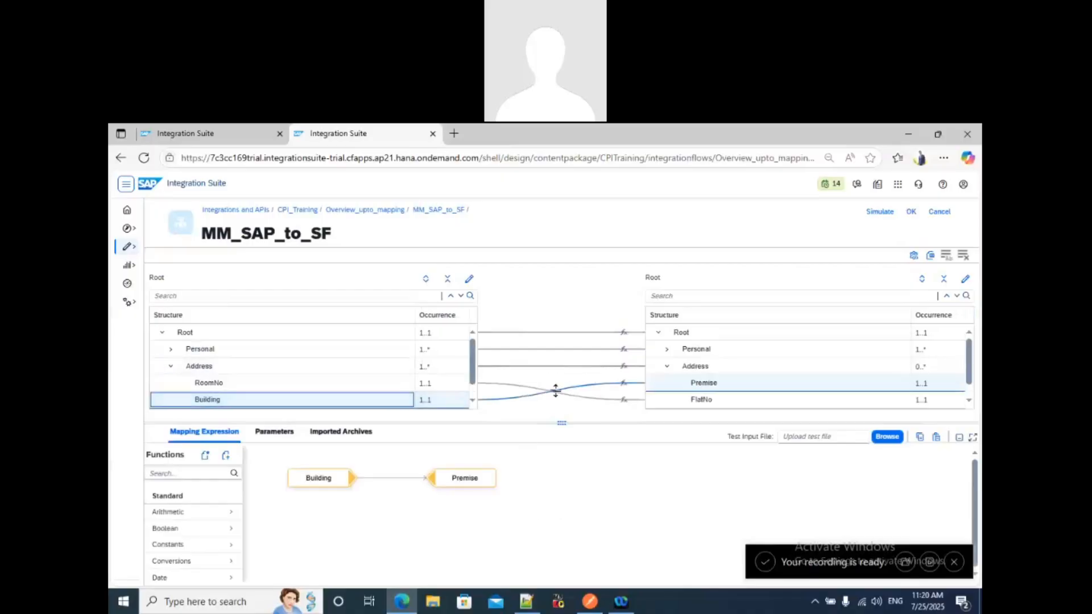
drag(556, 391, 550, 403)
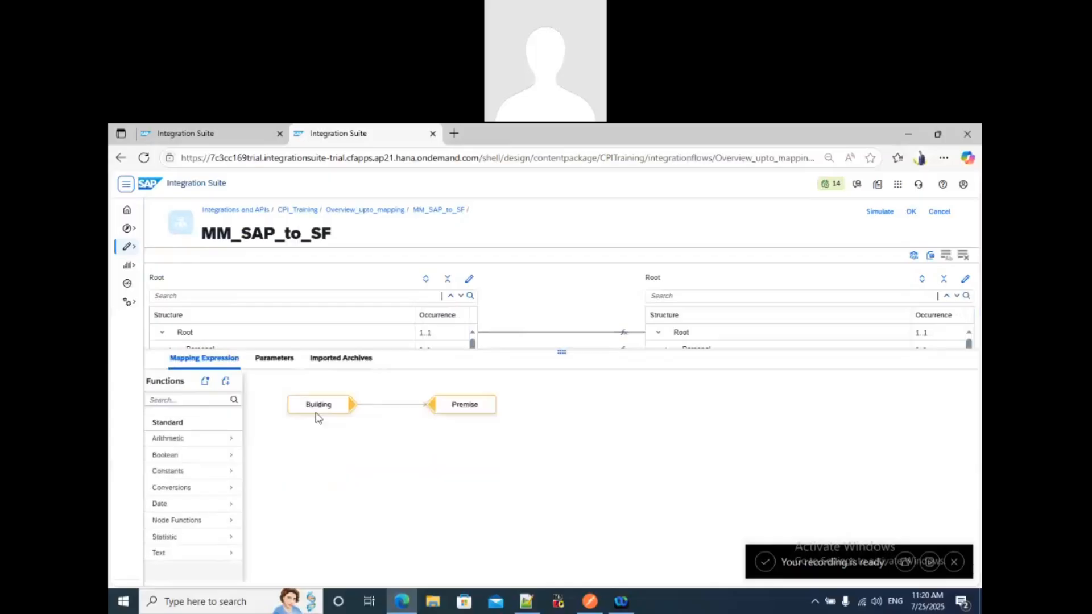
drag(467, 405, 748, 408)
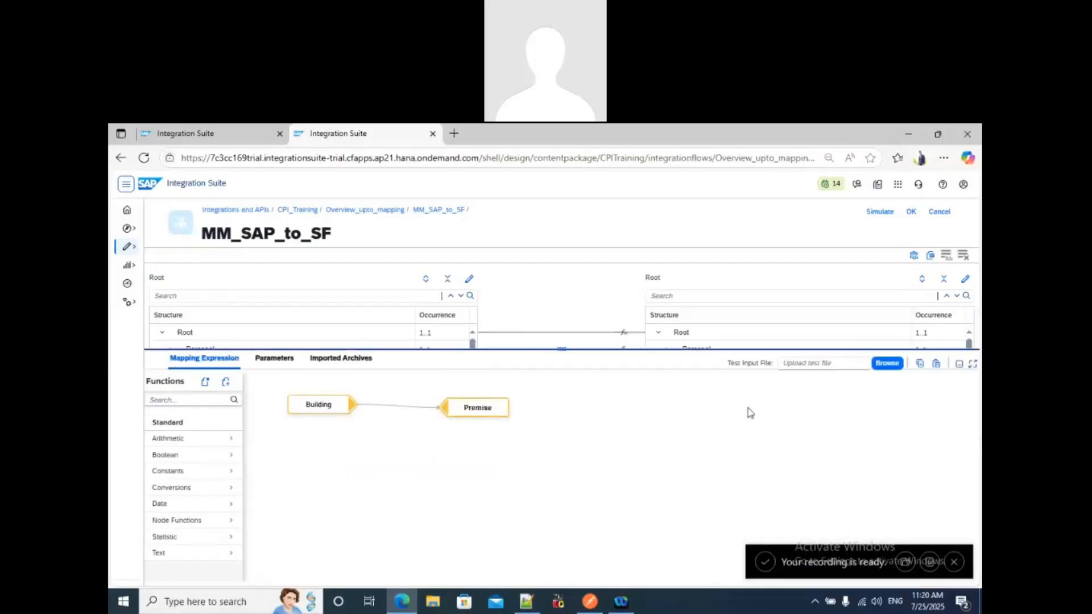
Insert the valueMapping function between Building and Premise, connecting Building to its input and its output to Premise
click(159, 402)
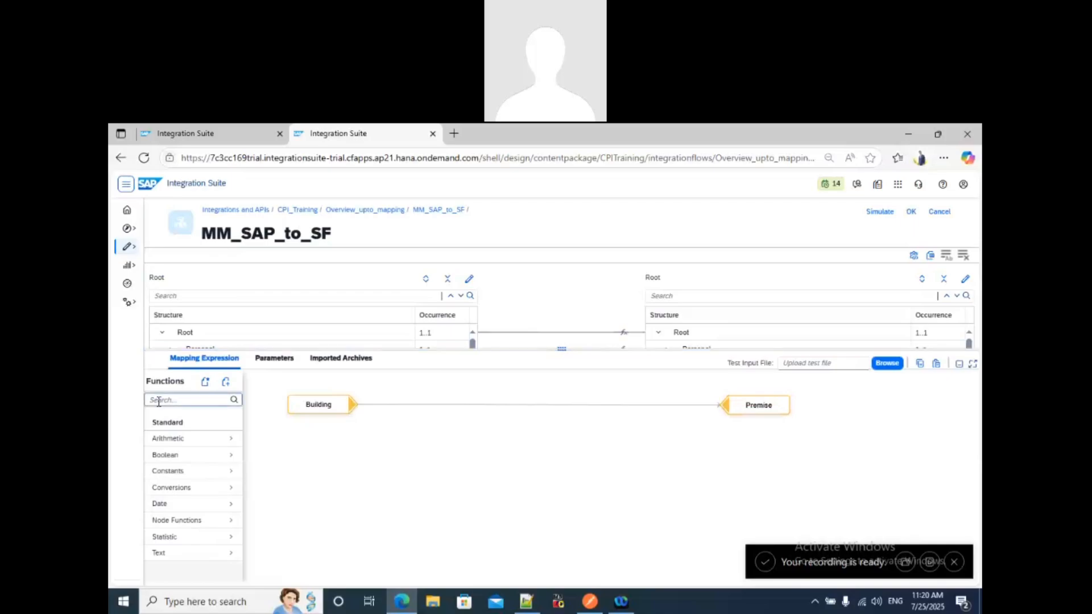
text(va)
text(u)
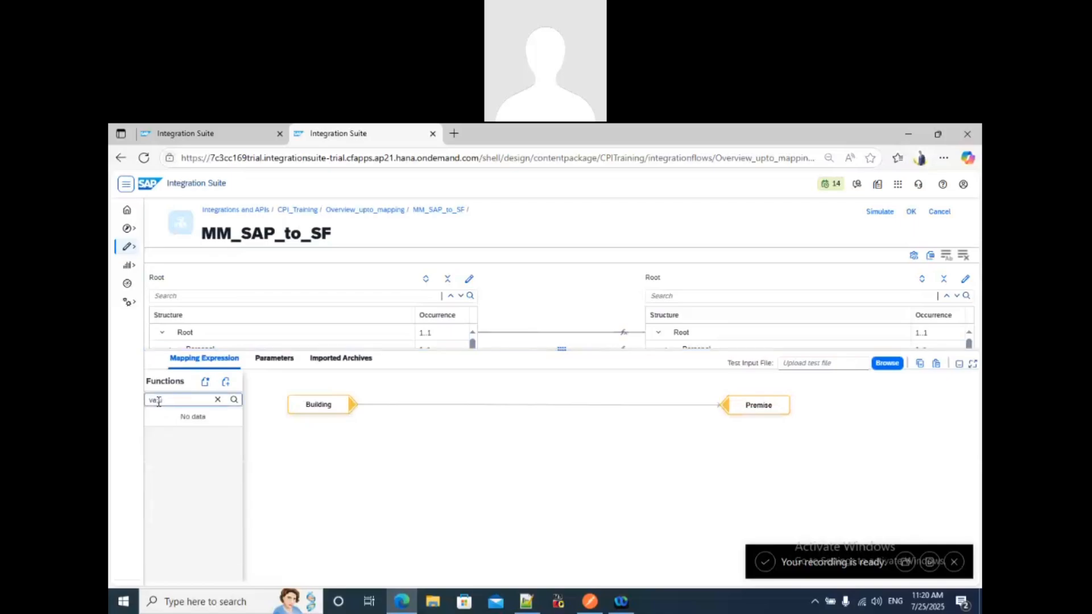
key(BackSpace)
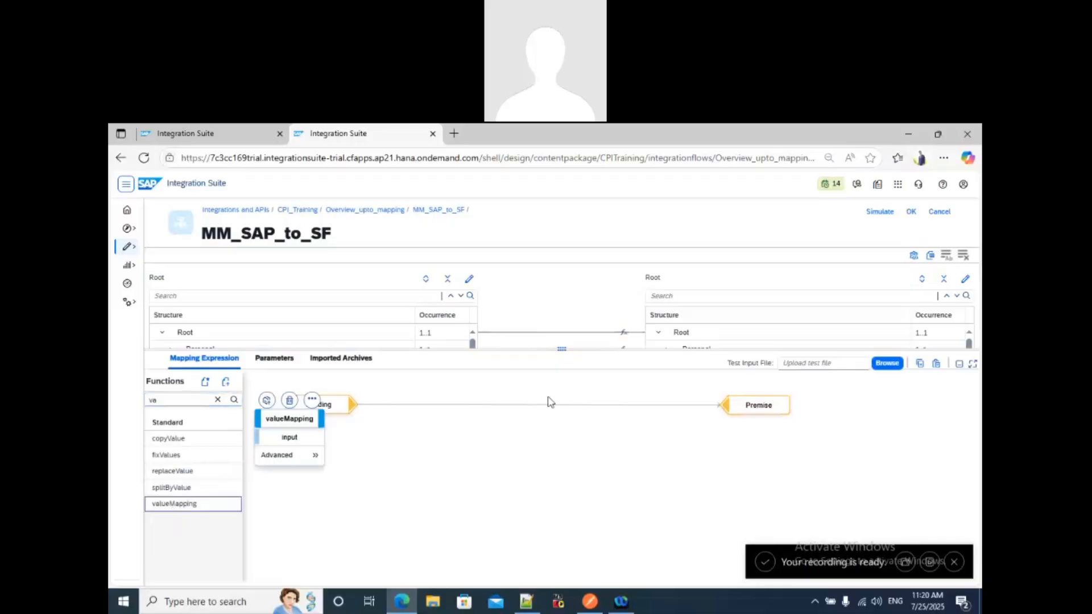
drag(548, 397, 534, 391)
click(534, 392)
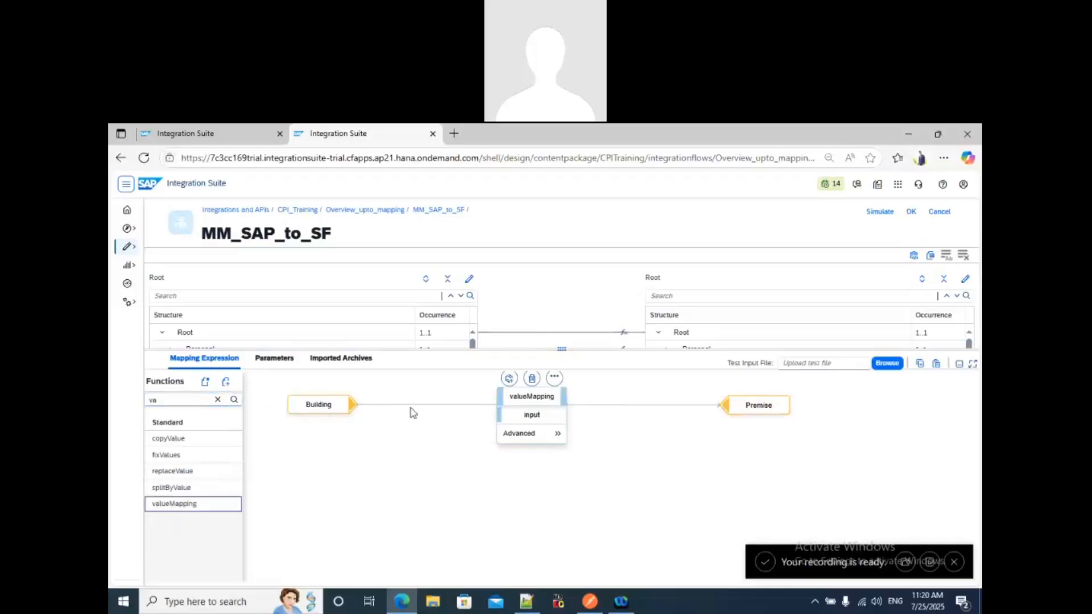
drag(353, 405, 502, 421)
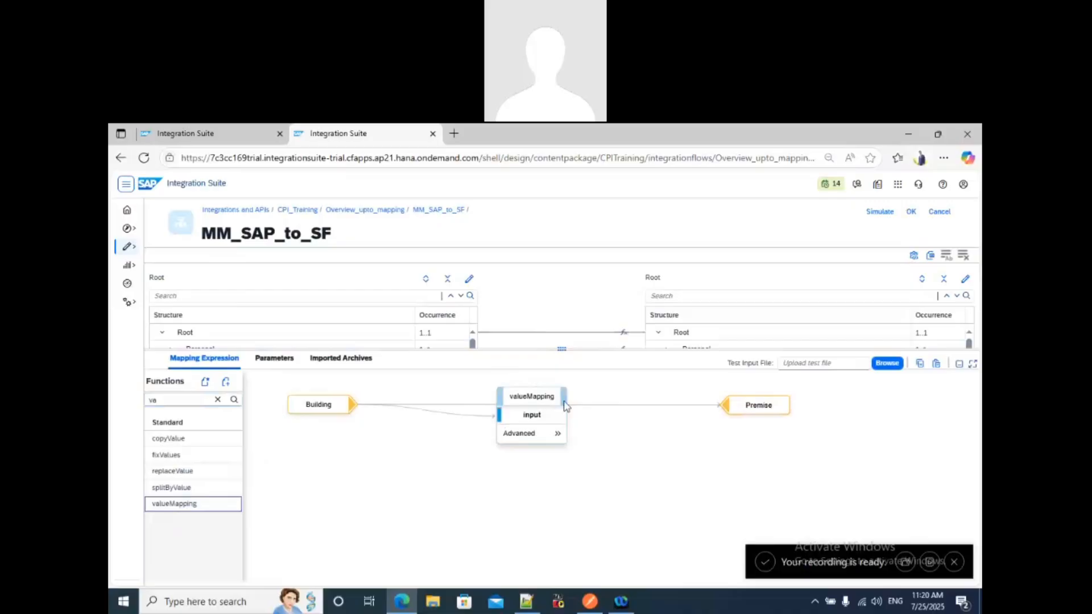
drag(564, 406, 728, 406)
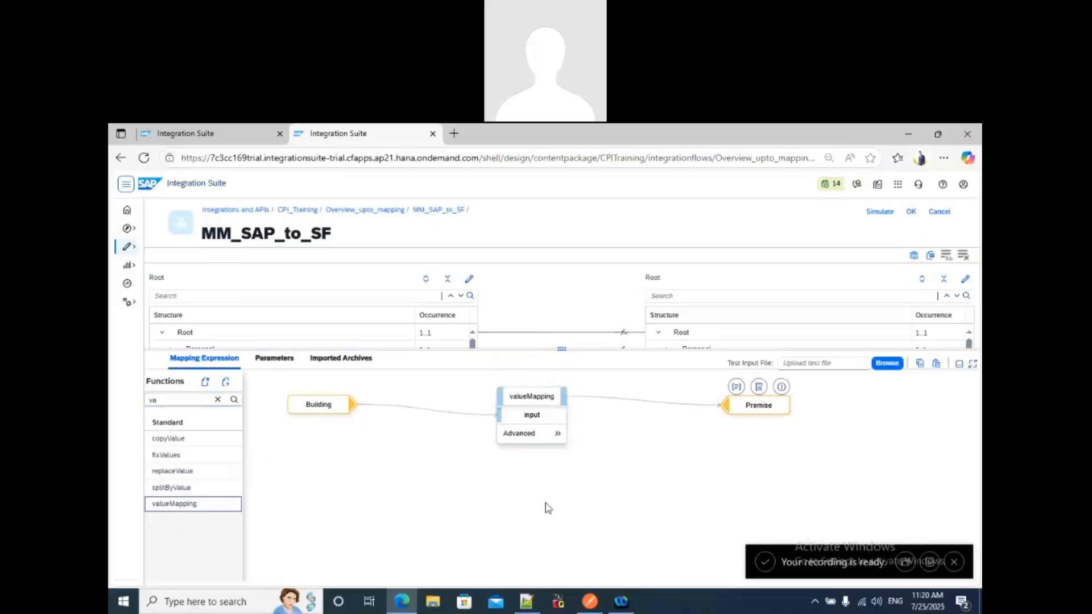
Open the valueMapping function's advanced parameters and compare them with the agencies and identifiers defined in Building_Name_Converter
click(557, 434)
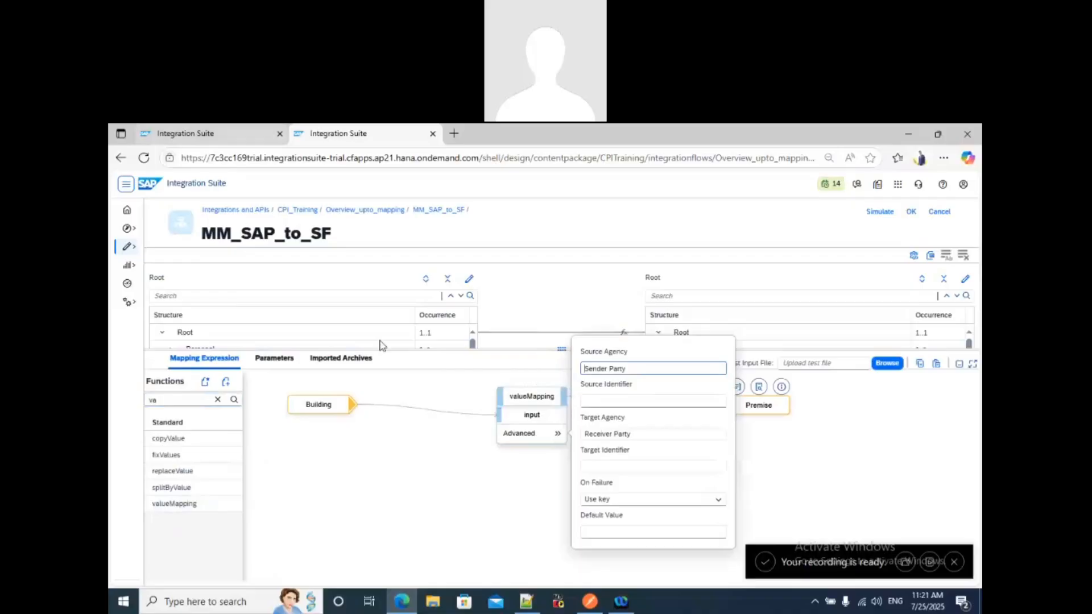
key(ctrl+Tab)
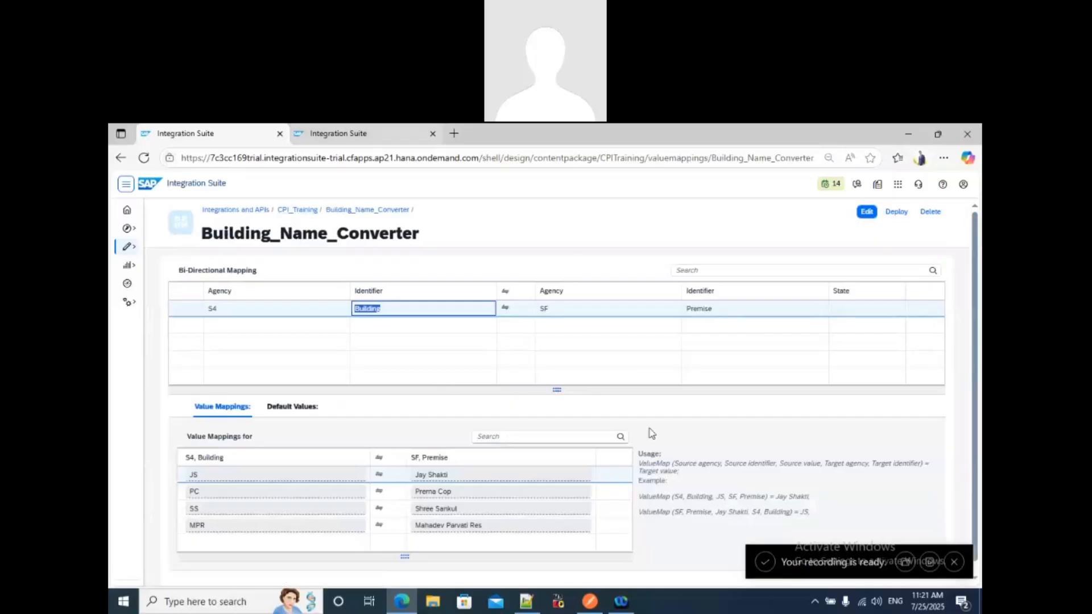
key(ctrl+Tab)
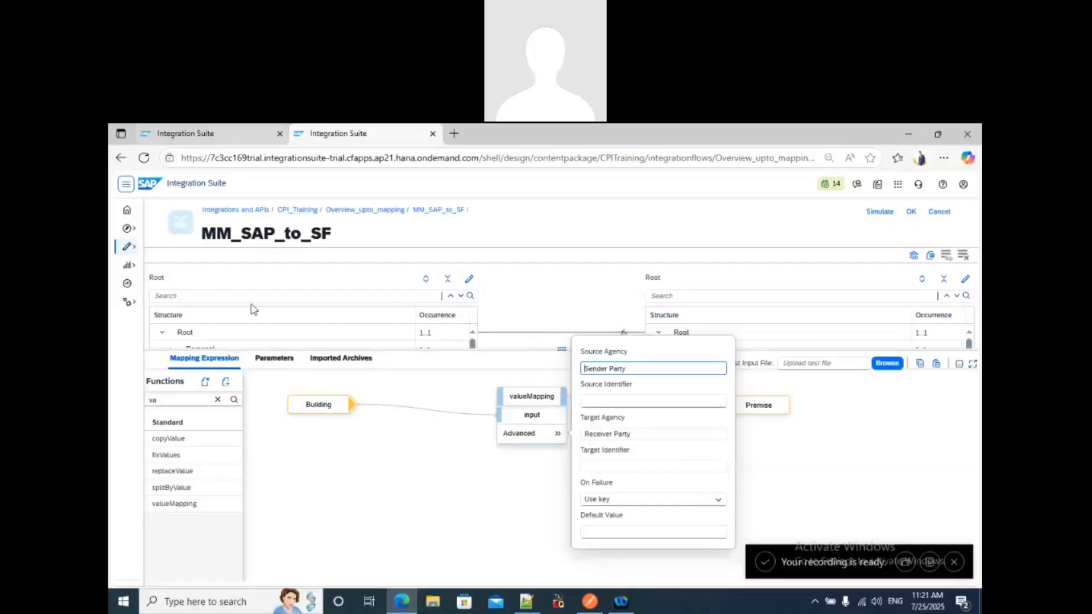
key(ctrl+Tab)
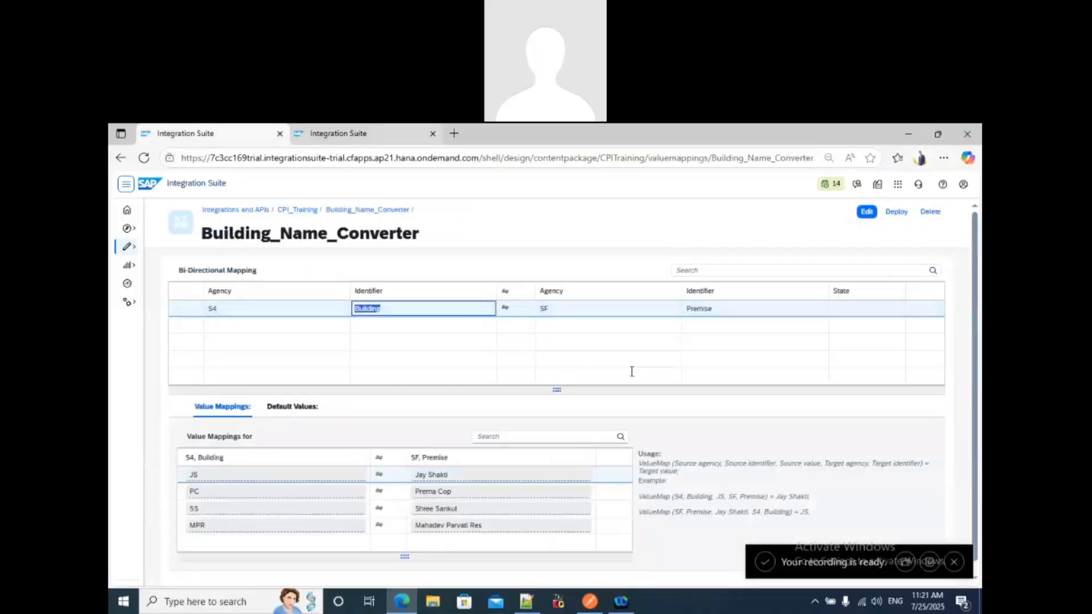
key(ctrl+Tab)
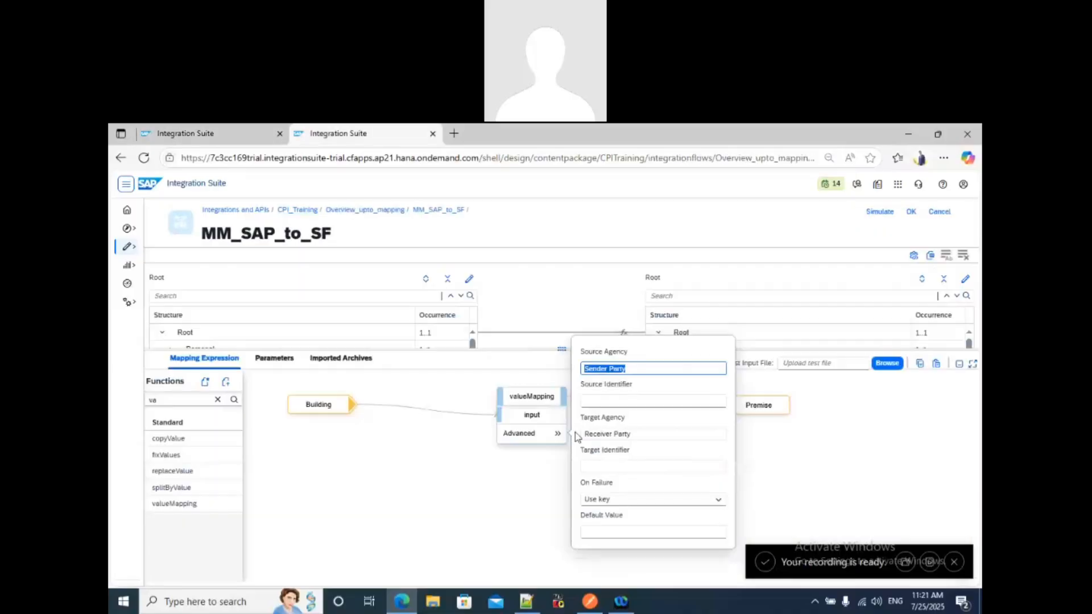
key(Tab)
key(Tab)
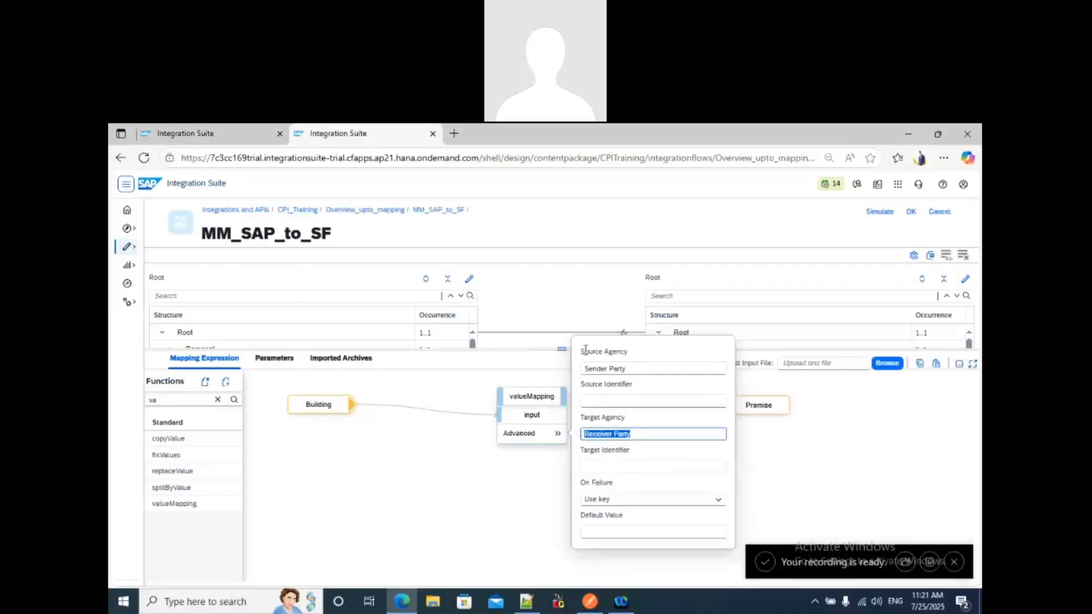
click(581, 349)
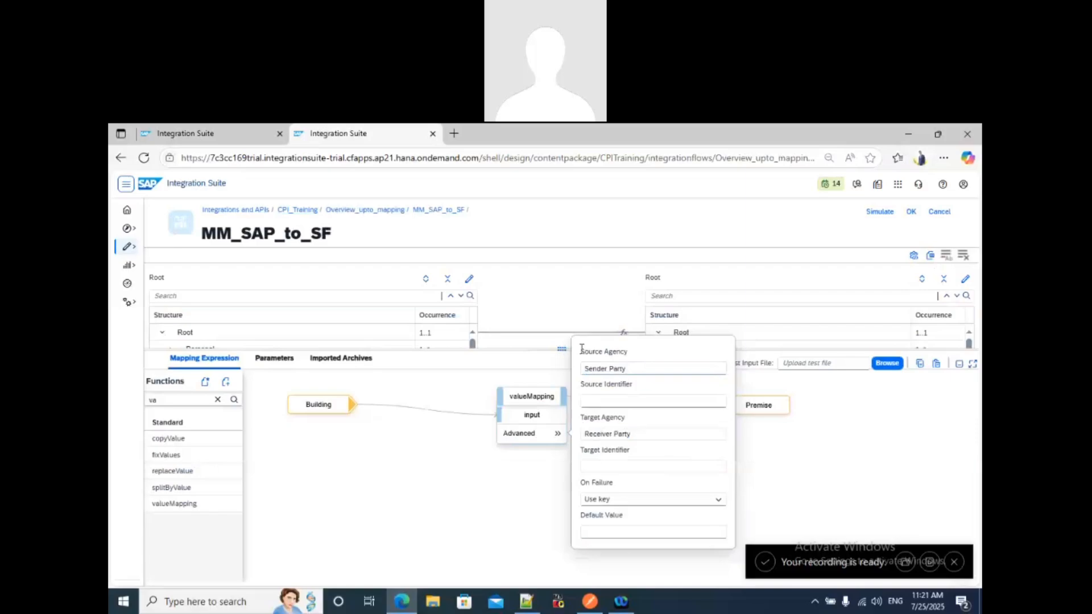
Set the valueMapping function's source agency to S4, taken from the Building_Name_Converter value mapping
click(233, 136)
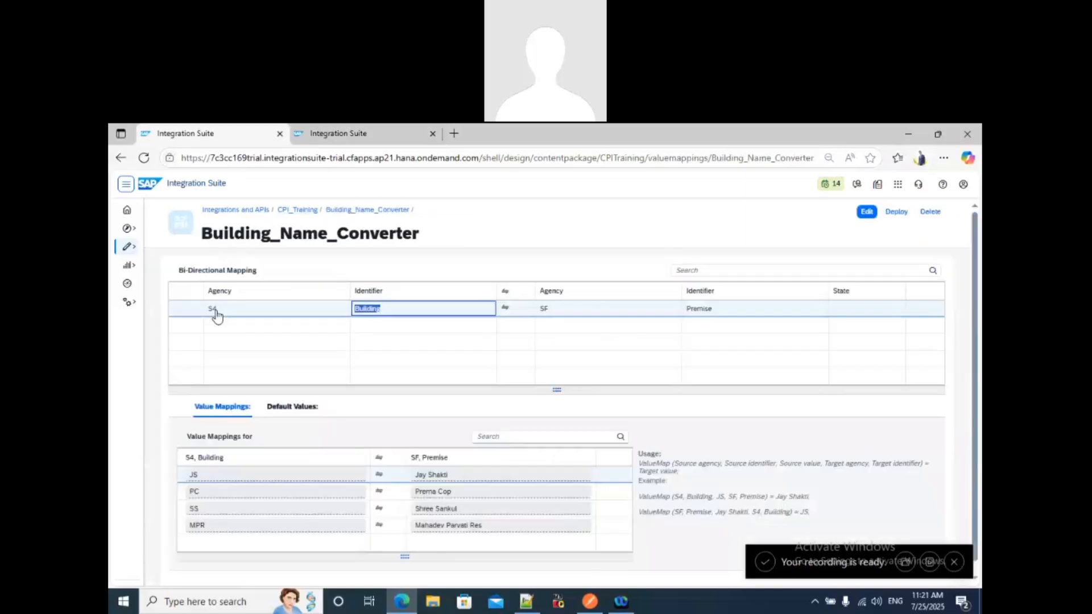
click(206, 313)
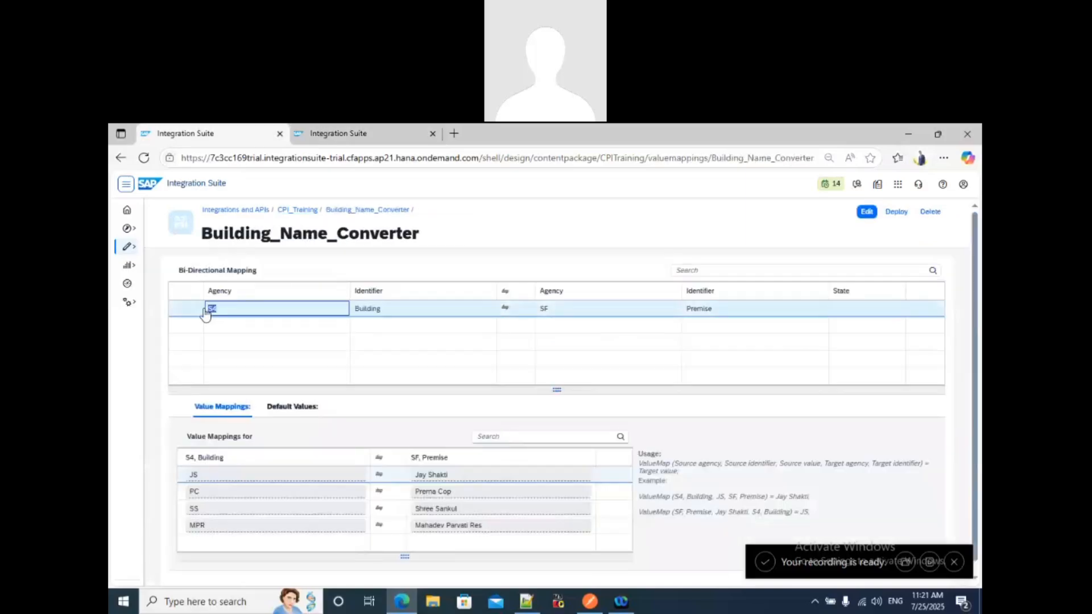
click(358, 136)
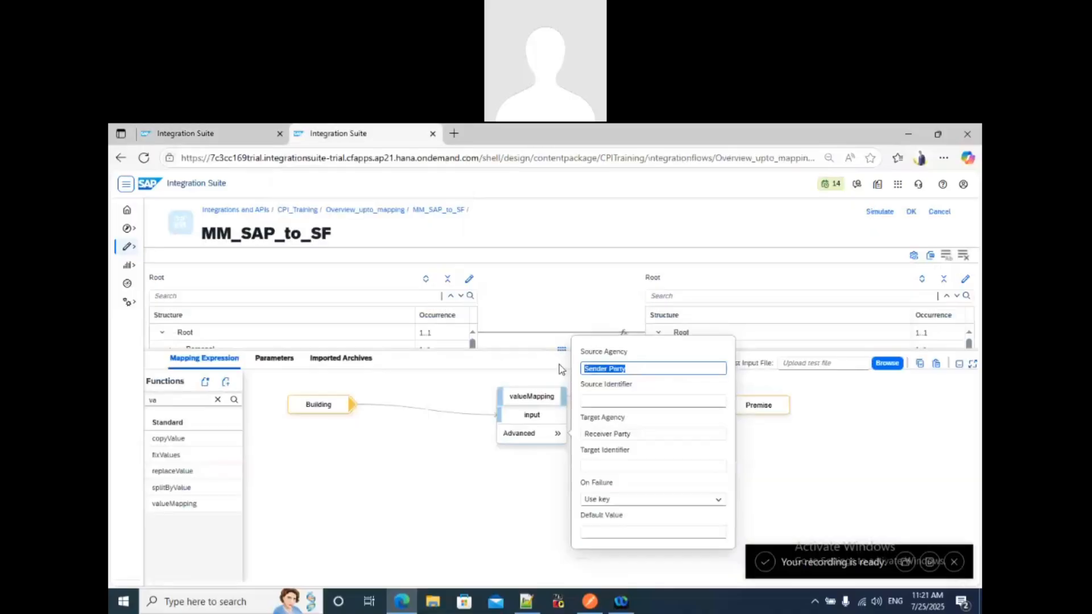
text(S4)
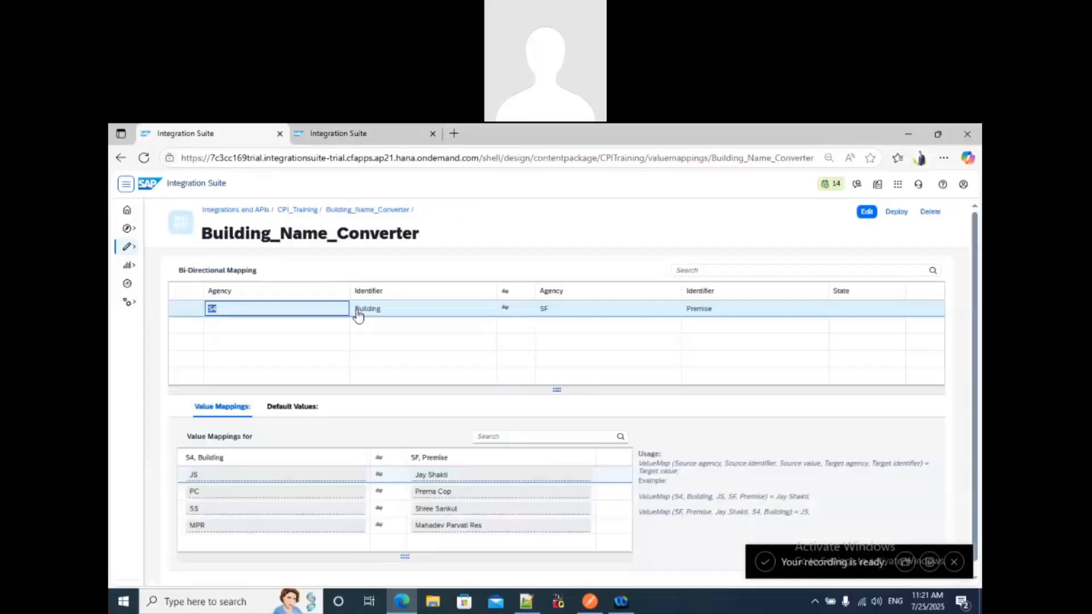
Copy the Building identifier from Building_Name_Converter into the valueMapping function's source identifier
click(358, 314)
key(ctrl+c)
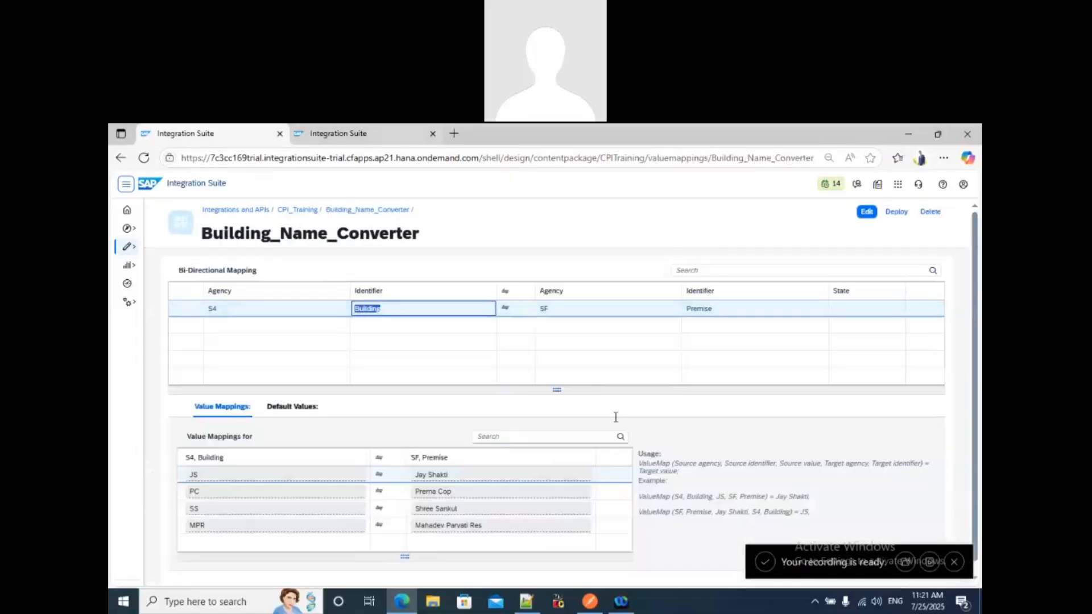
click(339, 133)
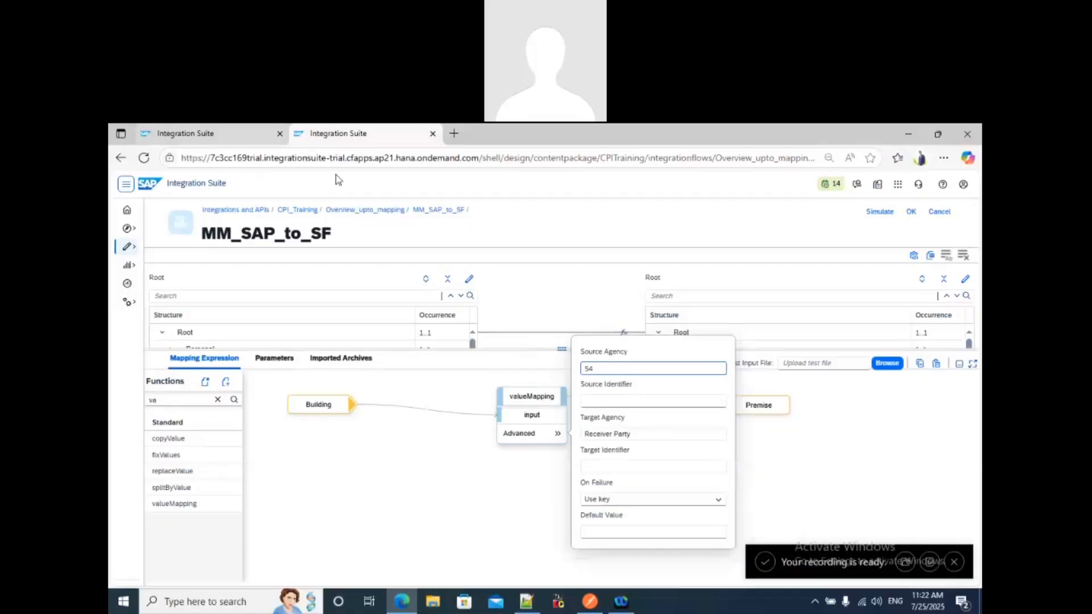
click(210, 134)
click(341, 134)
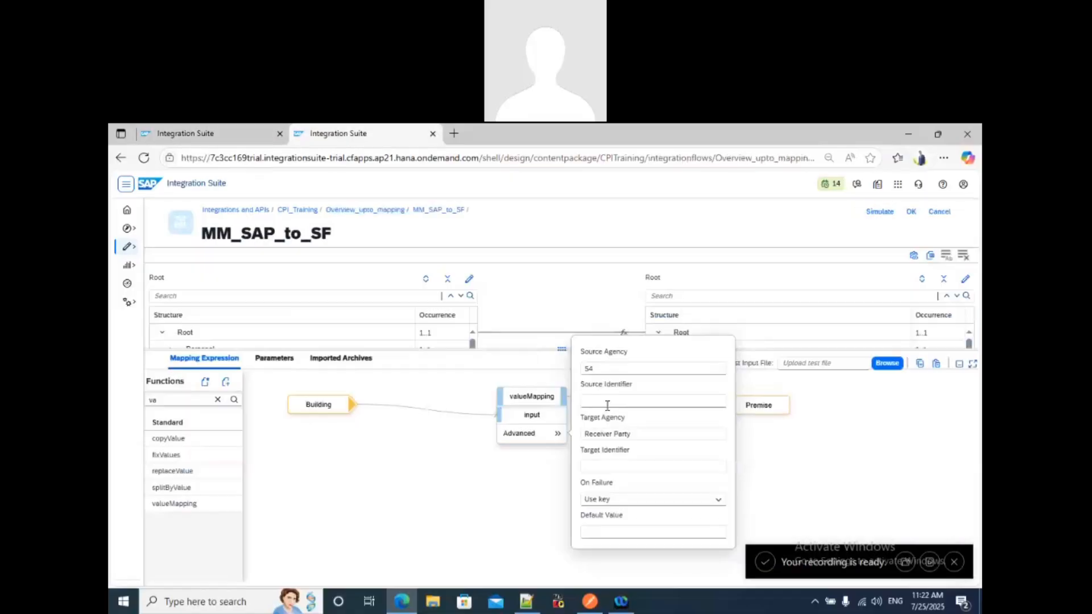
click(608, 406)
key(ctrl+v)
click(182, 134)
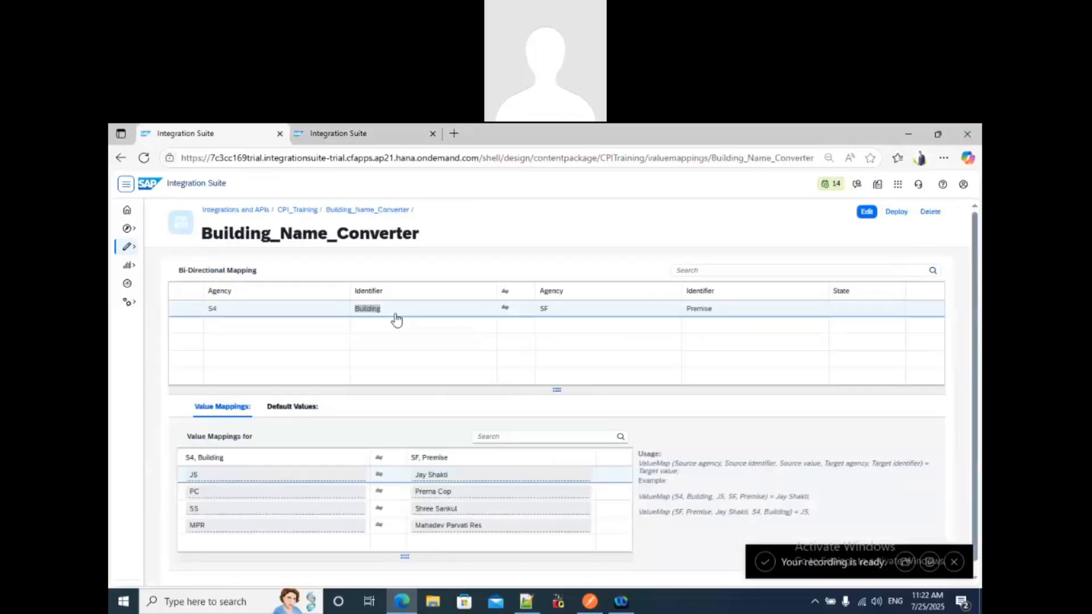
click(396, 314)
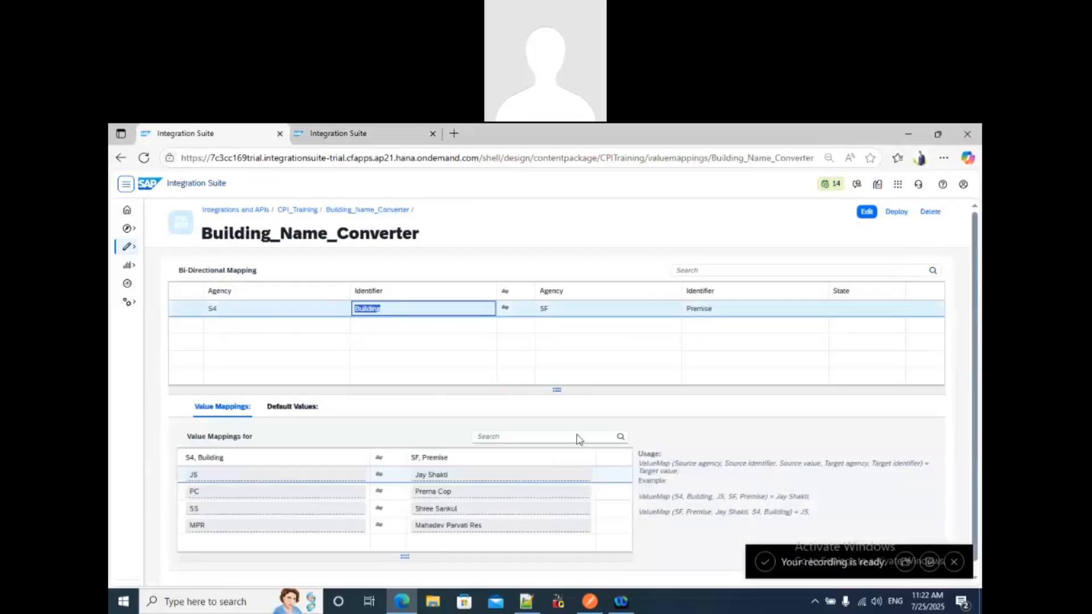
key(ctrl+Tab)
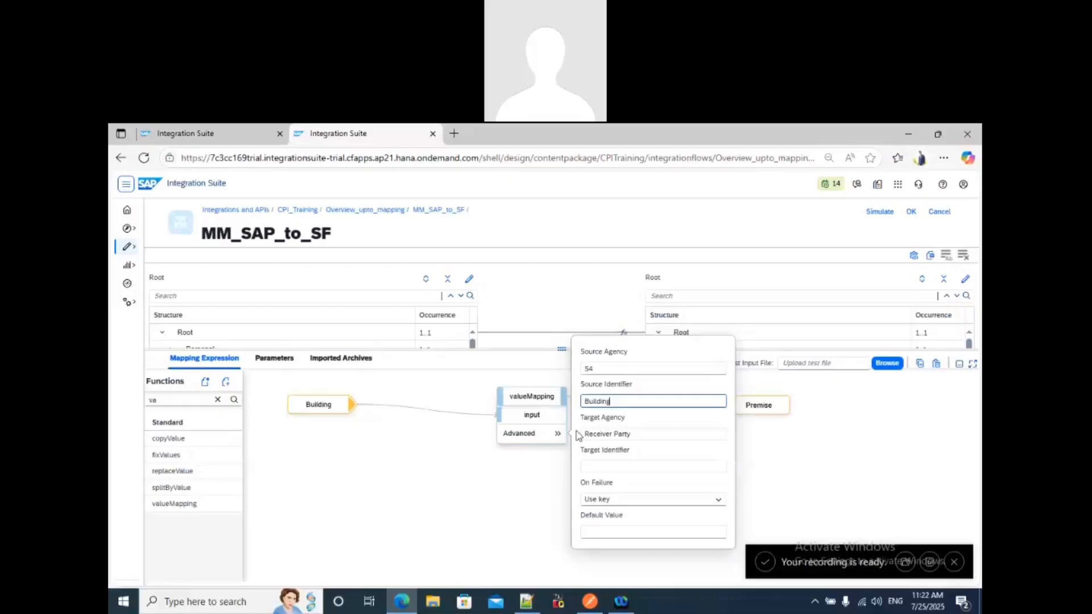
Replace the valueMapping function's target agency with SF, as defined in Building_Name_Converter
key(Tab)
key(BackSpace)
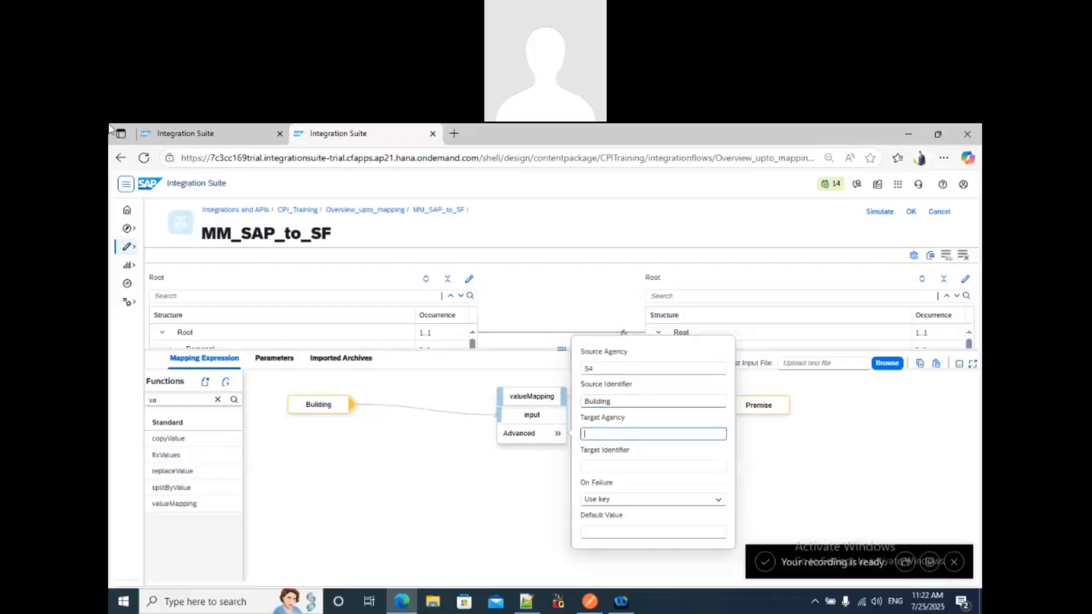
click(195, 133)
click(540, 313)
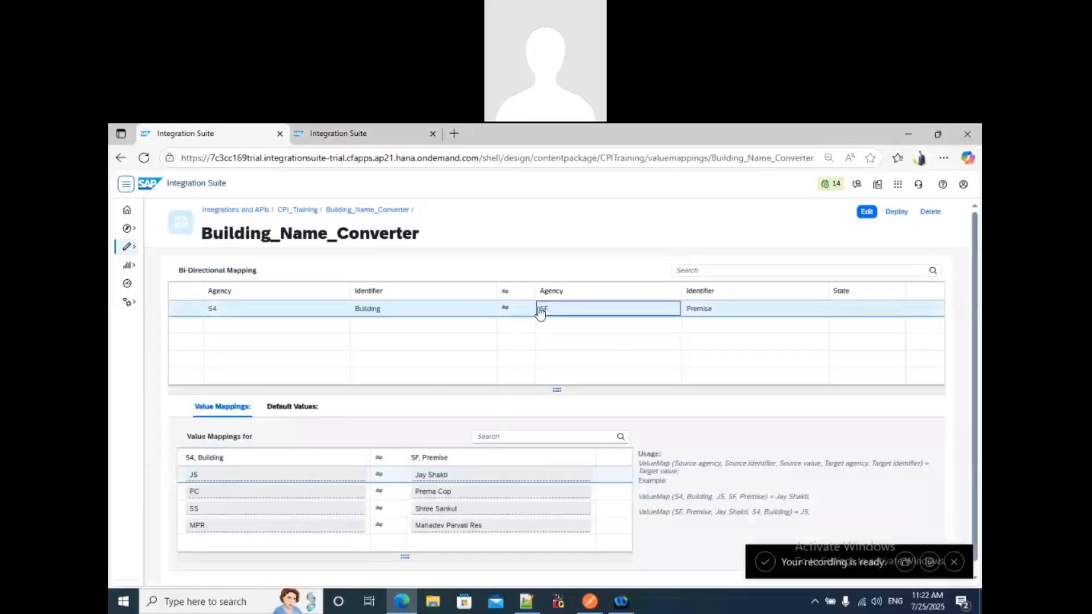
key(ctrl+Tab)
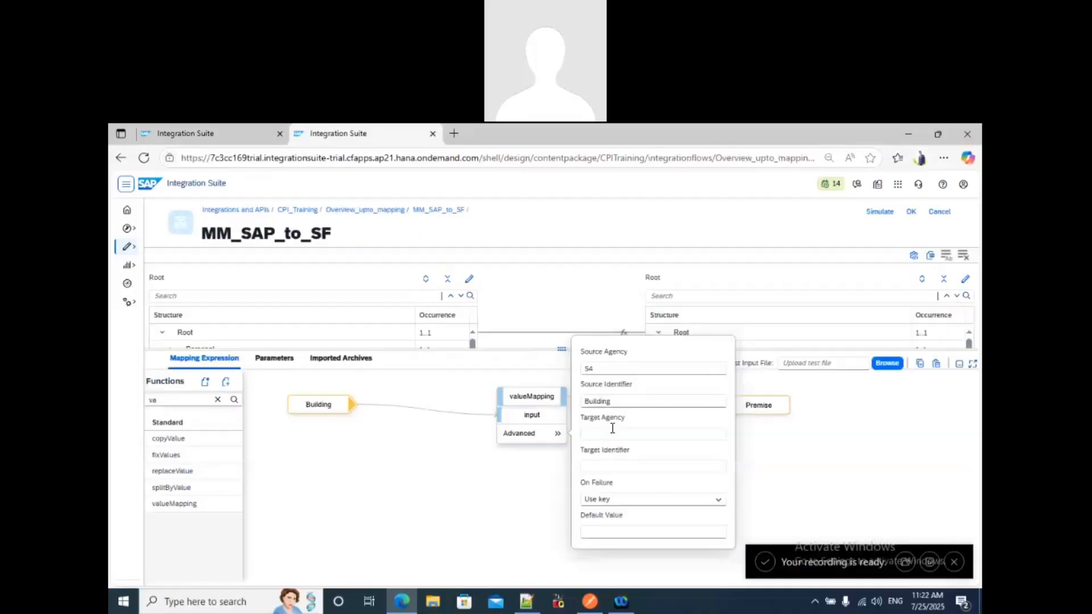
click(612, 431)
text(SF)
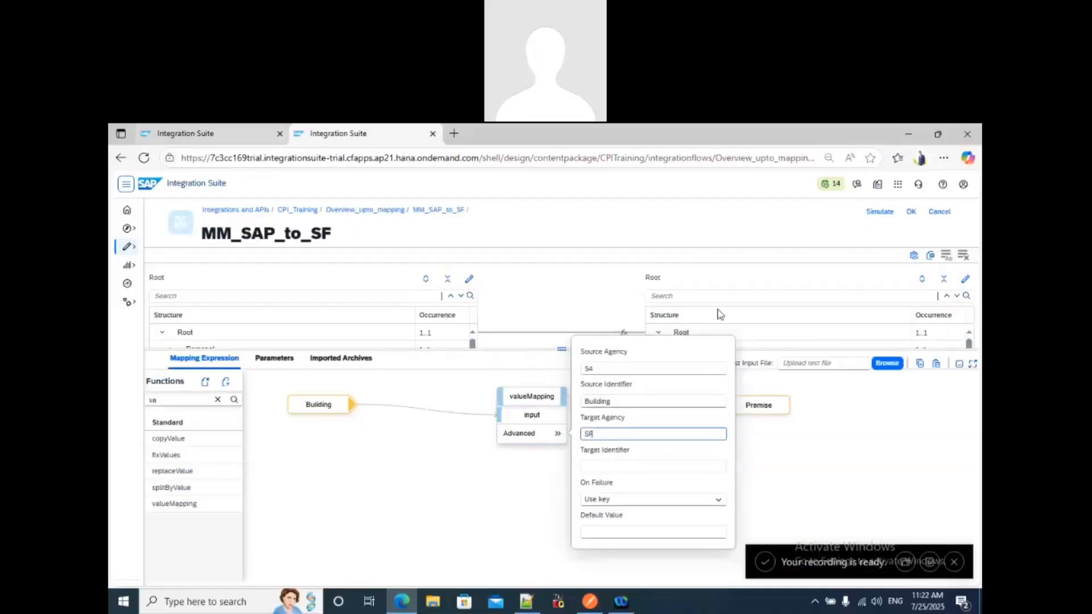
Compare the agency and identifier pair defined in Building_Name_Converter with the valueMapping function's source and target parameters
key(ctrl+Tab)
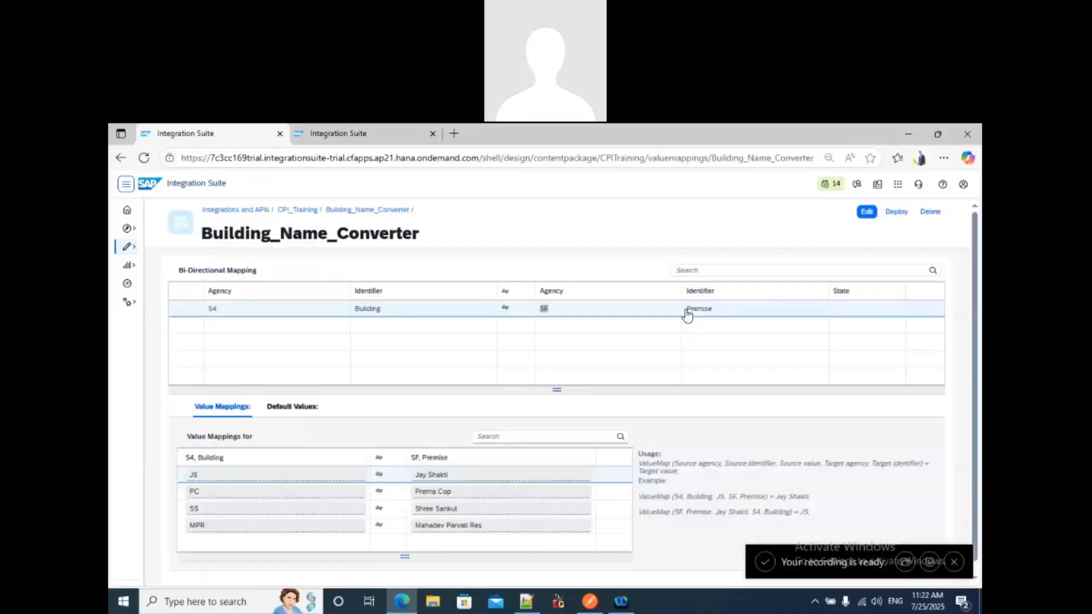
click(687, 312)
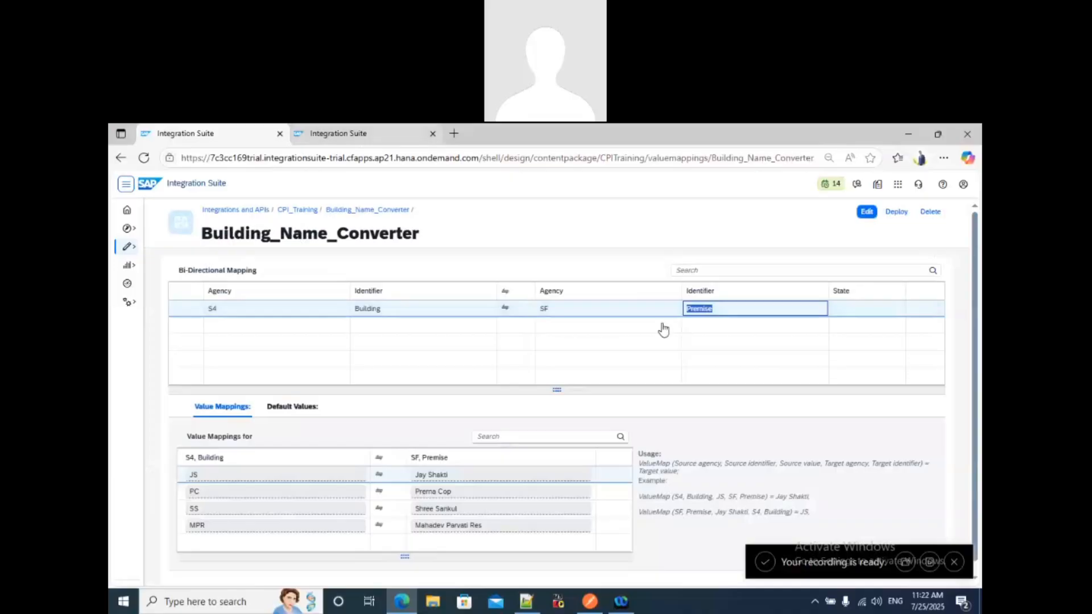
click(357, 312)
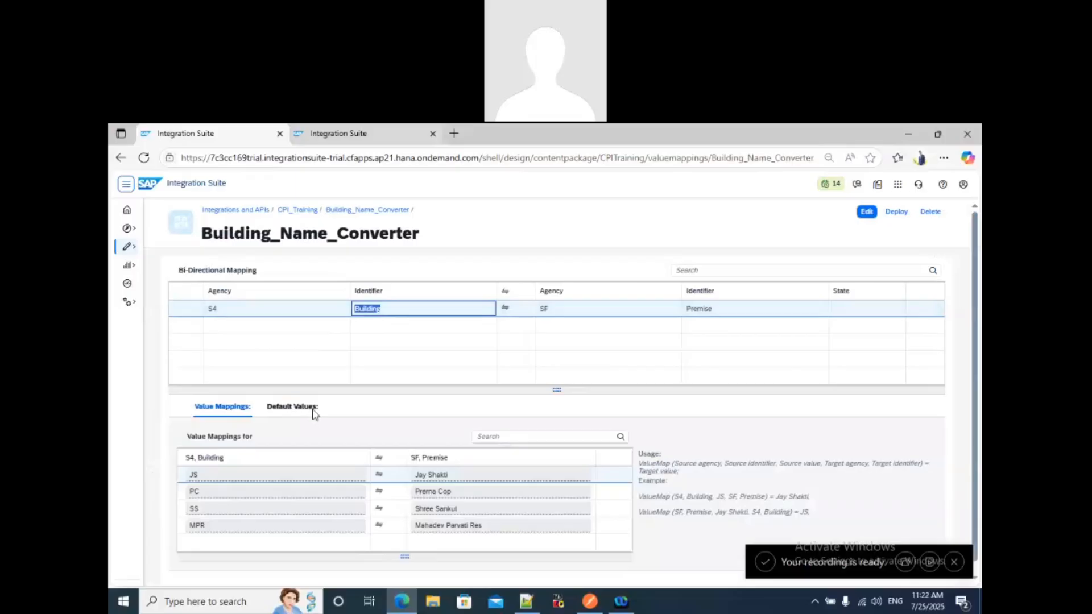
key(ctrl+Tab)
key(ctrl+Tab)
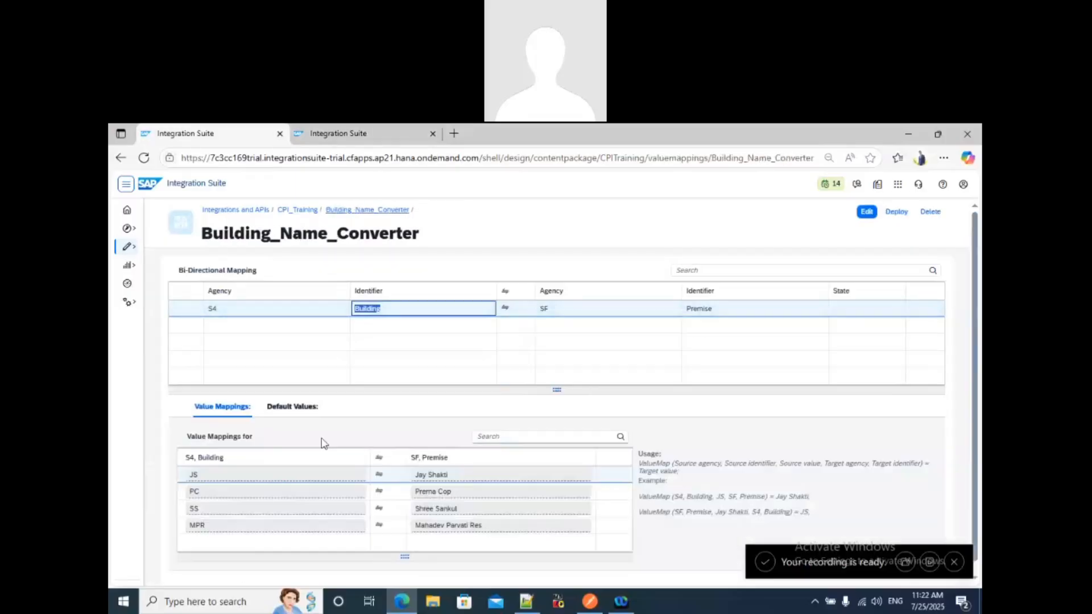
key(ctrl+Tab)
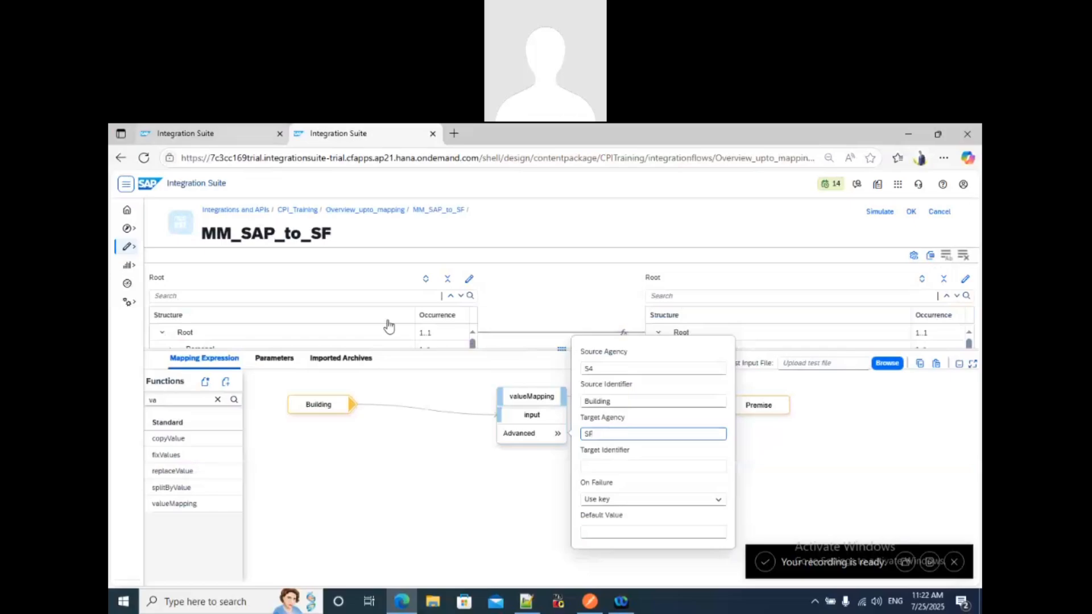
key(ctrl+Tab)
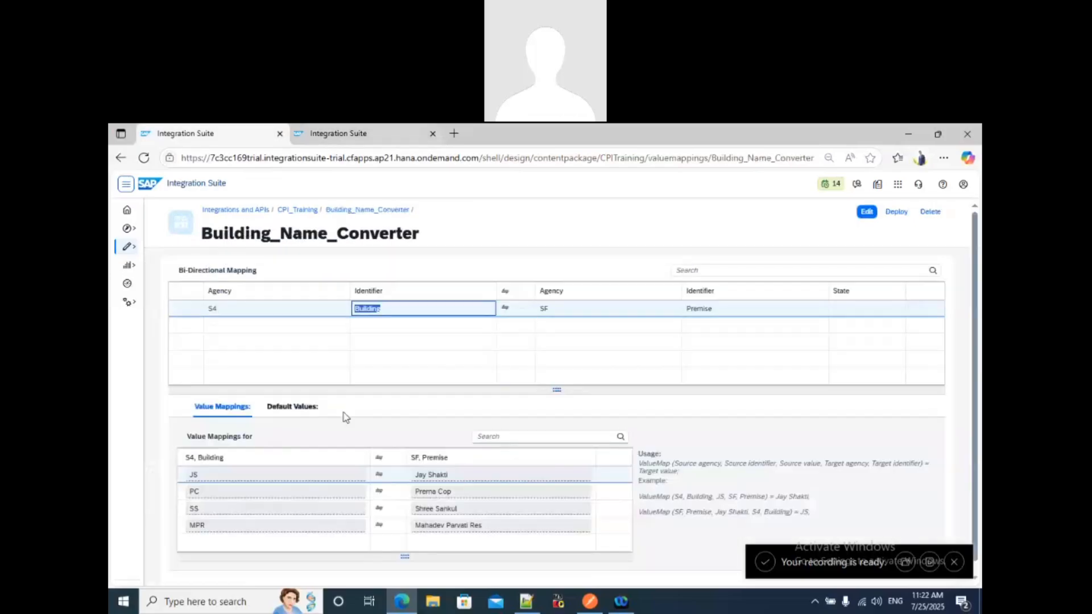
key(ctrl+Tab)
key(ctrl+Tab)
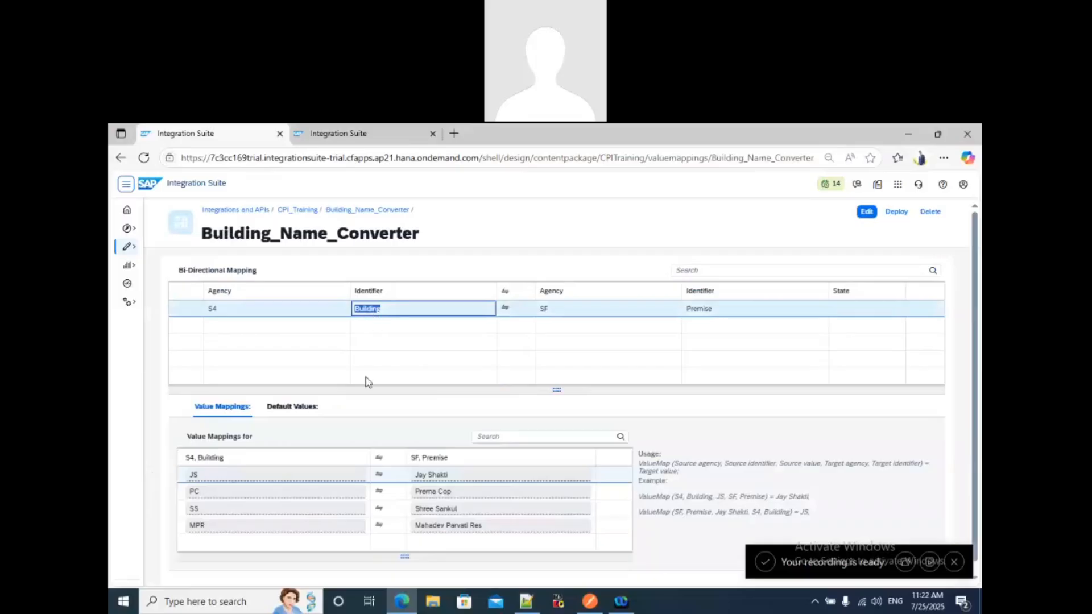
key(ctrl+Tab)
click(619, 436)
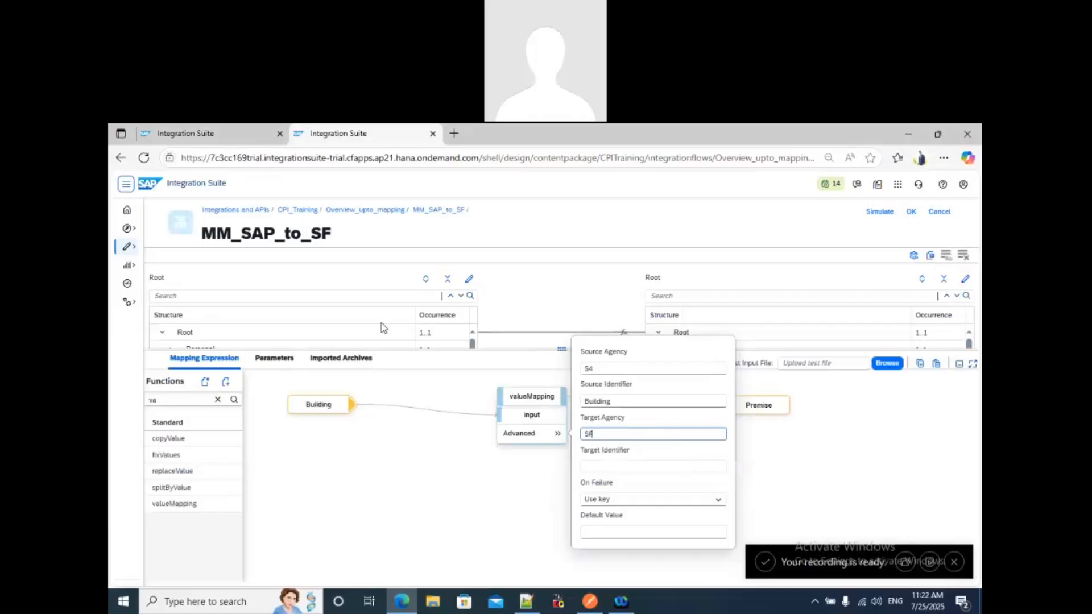
click(186, 134)
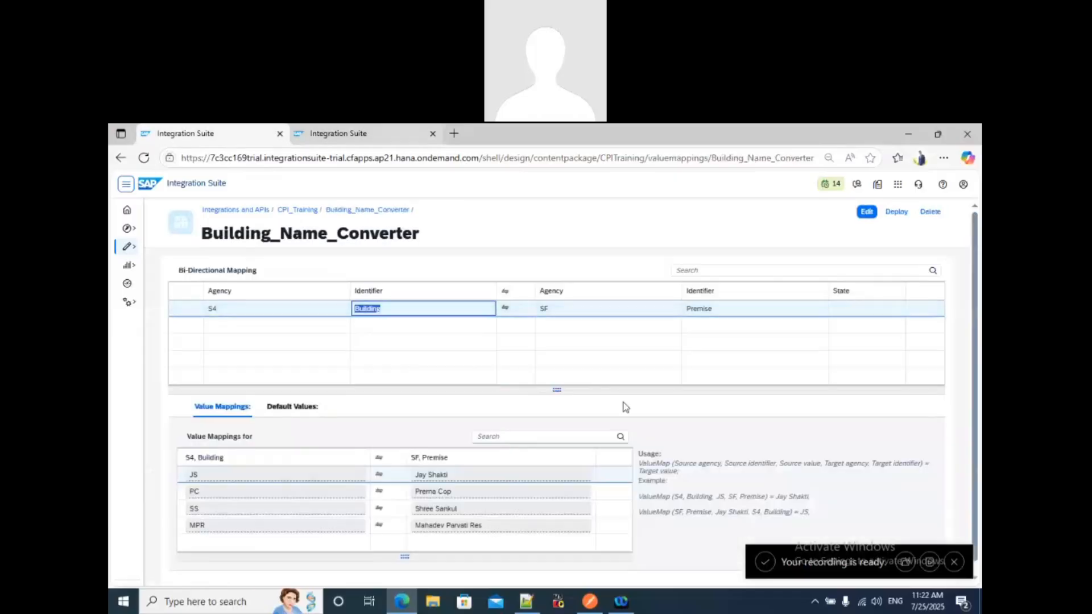
click(338, 134)
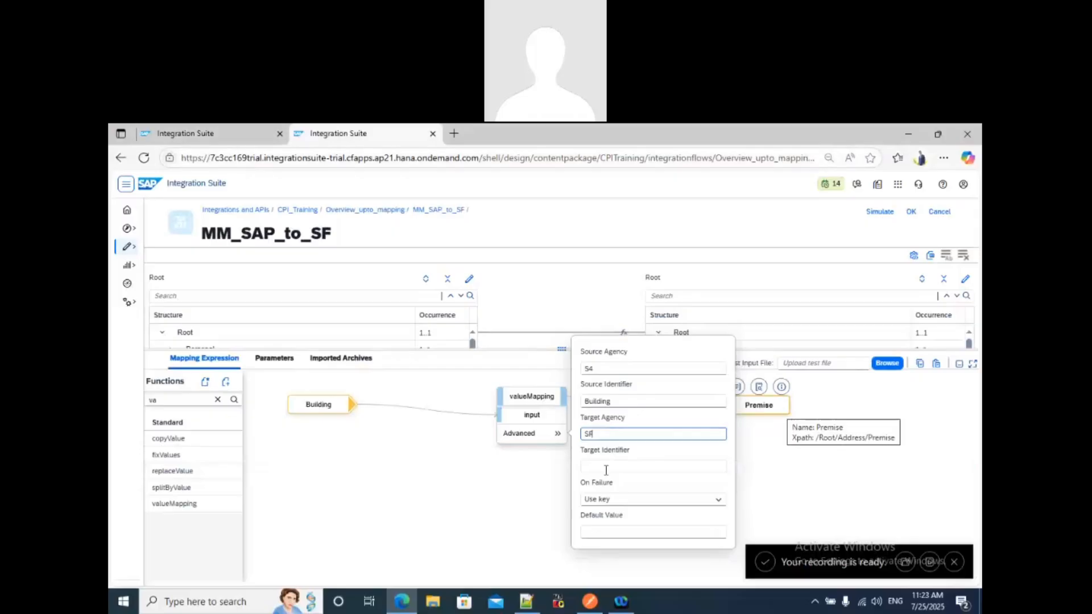
Copy the Premise identifier from Building_Name_Converter into the valueMapping function's target identifier
key(Tab)
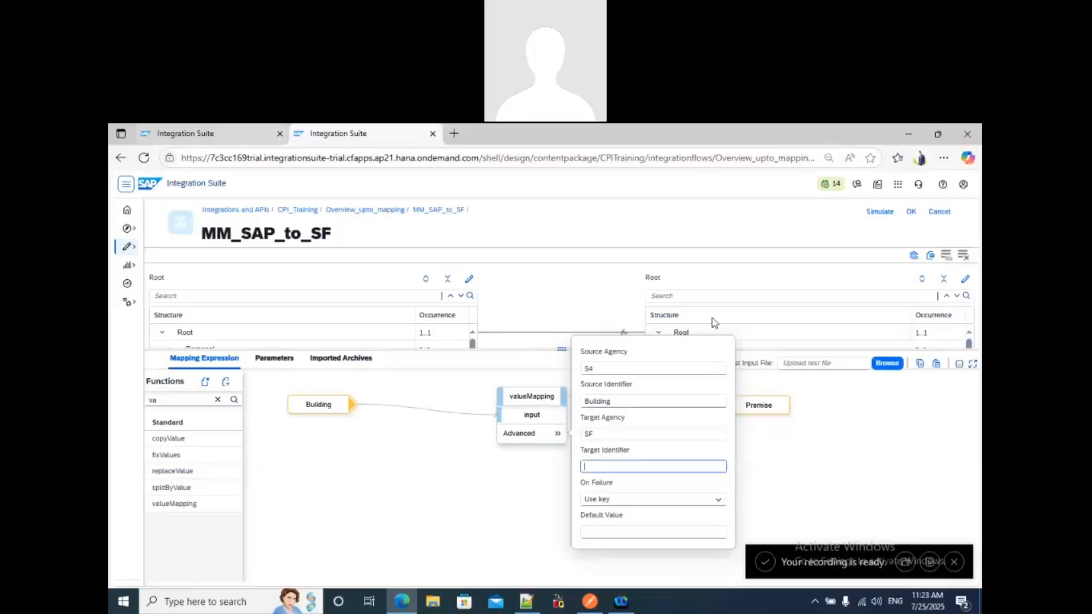
key(ctrl+Tab)
double_click(689, 312)
key(ctrl+c)
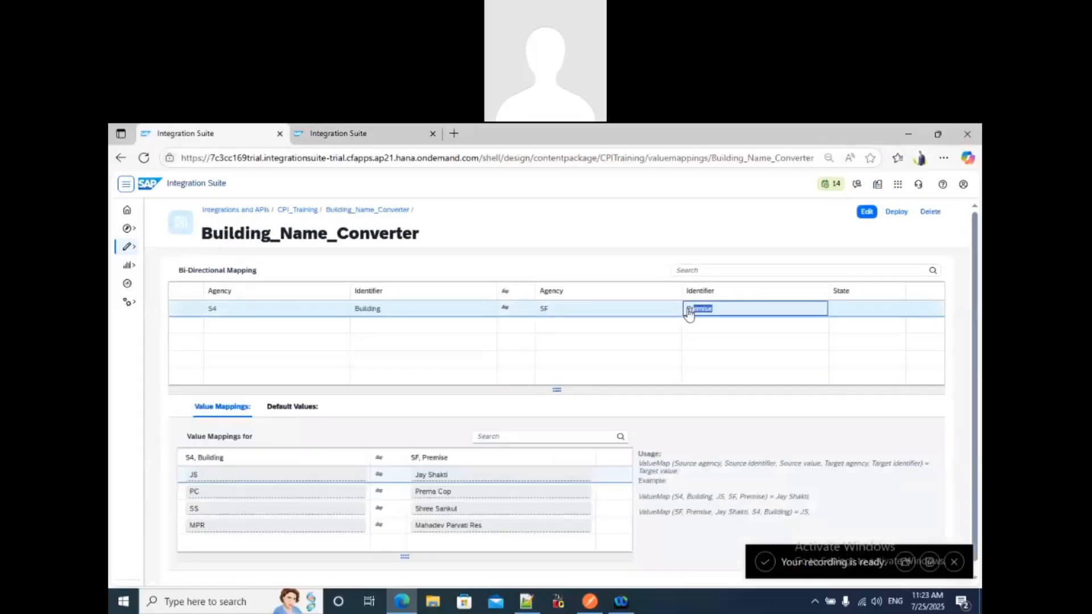
key(ctrl+Tab)
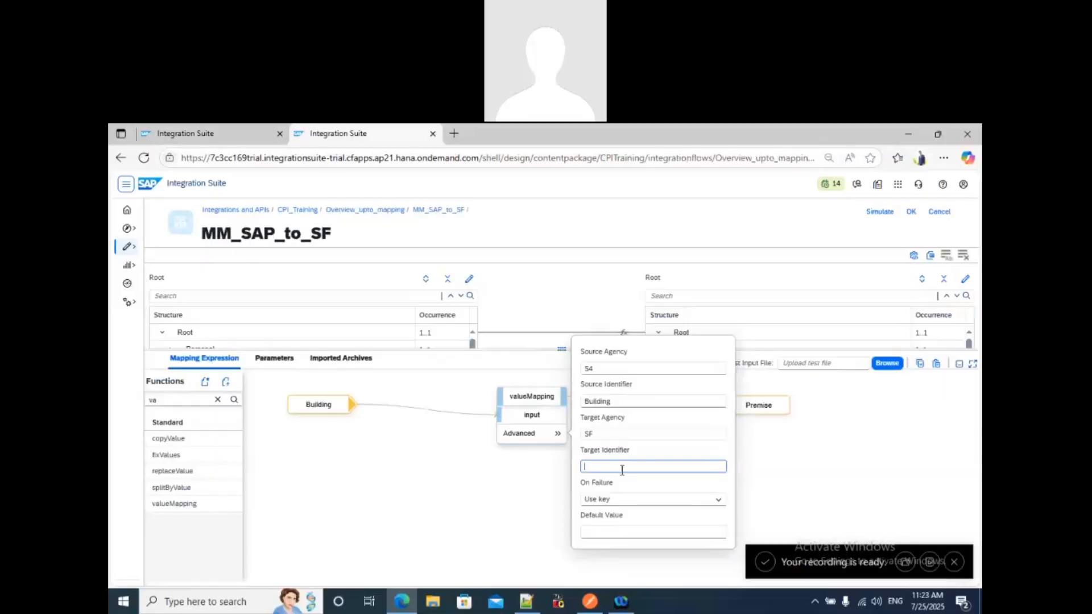
key(ctrl+v)
Set the valueMapping function's failure behaviour to Throw exception and close its advanced parameters
click(717, 503)
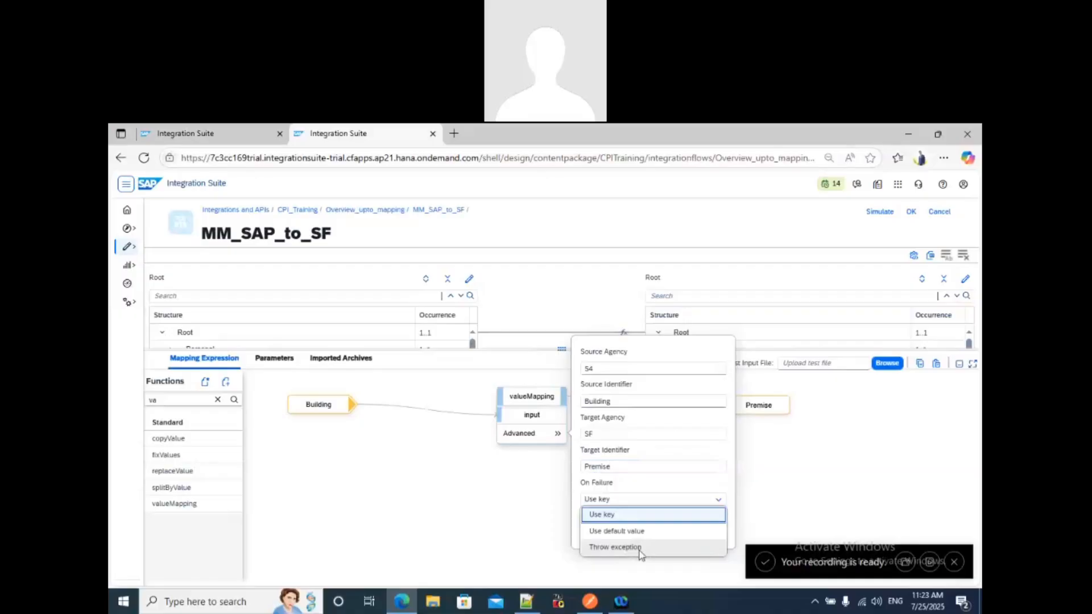
click(617, 547)
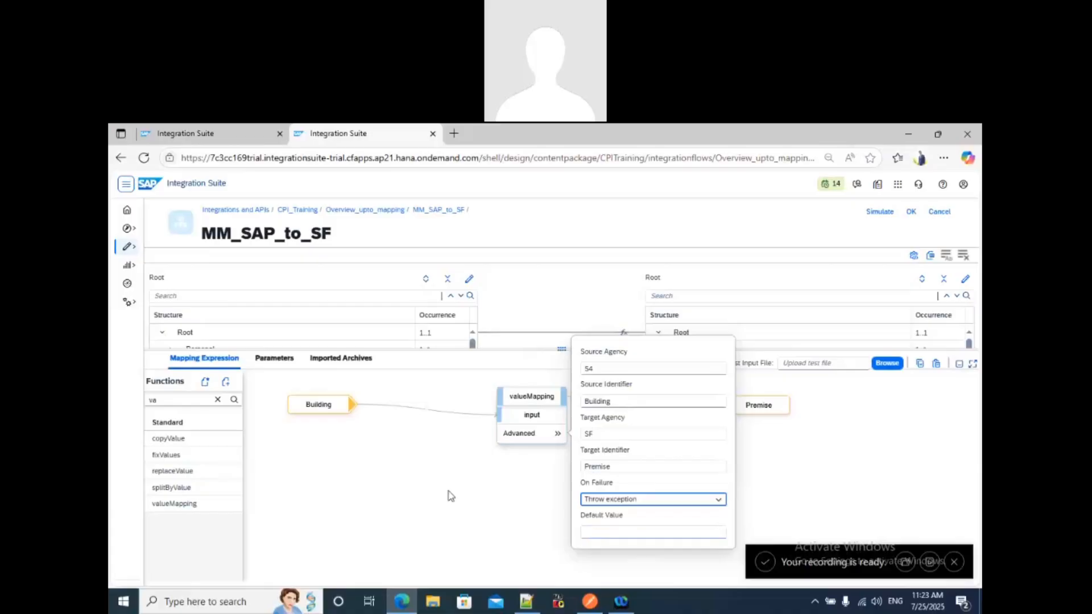
click(454, 495)
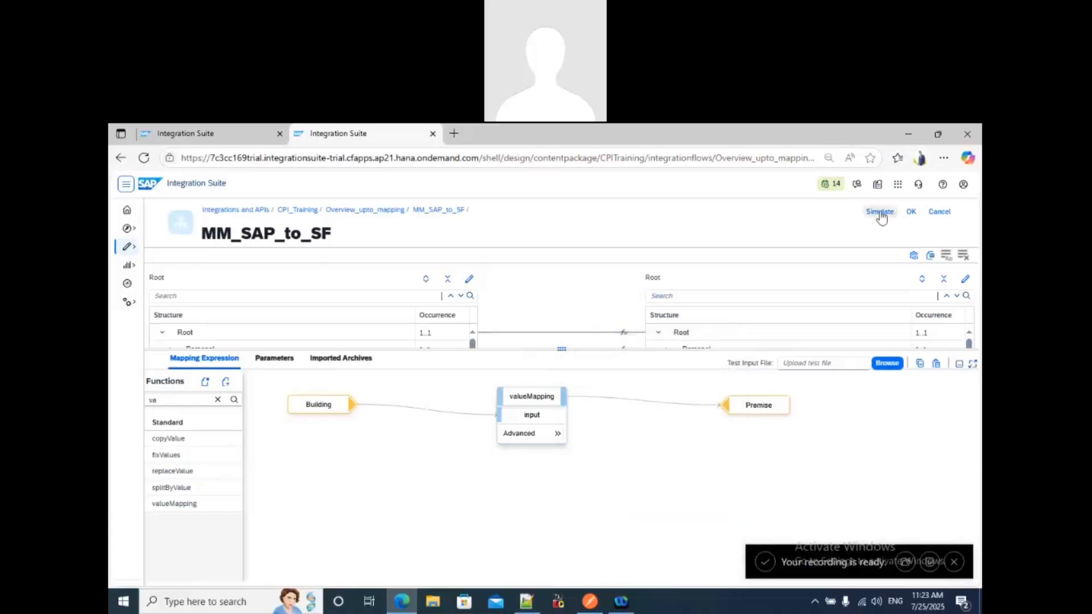
Open the simulation of MM_SAP_to_SF and load Source.xml from the Desktop as the test input
click(880, 212)
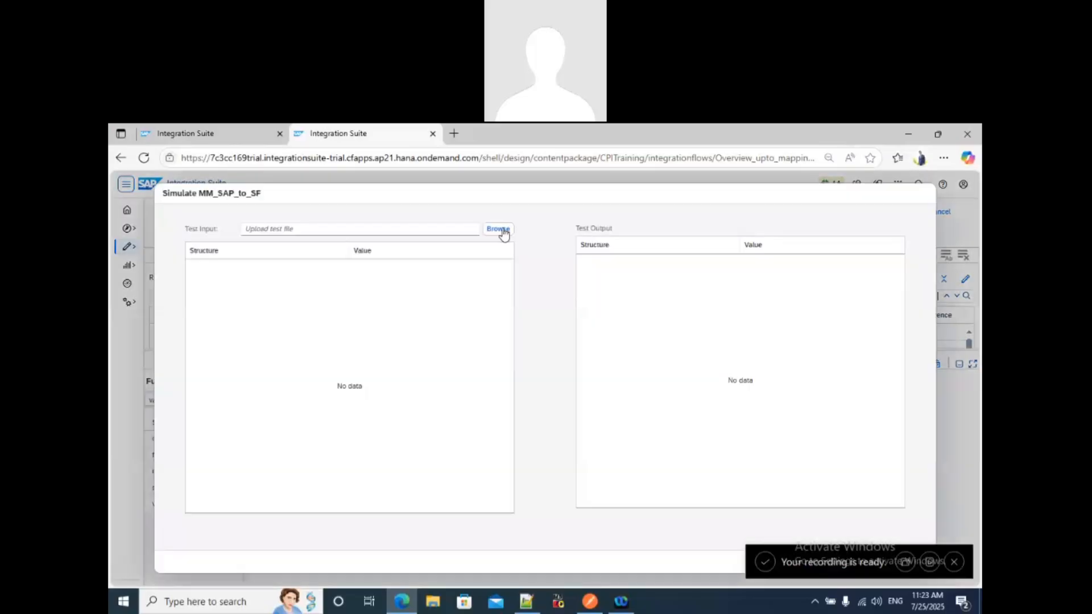
click(503, 230)
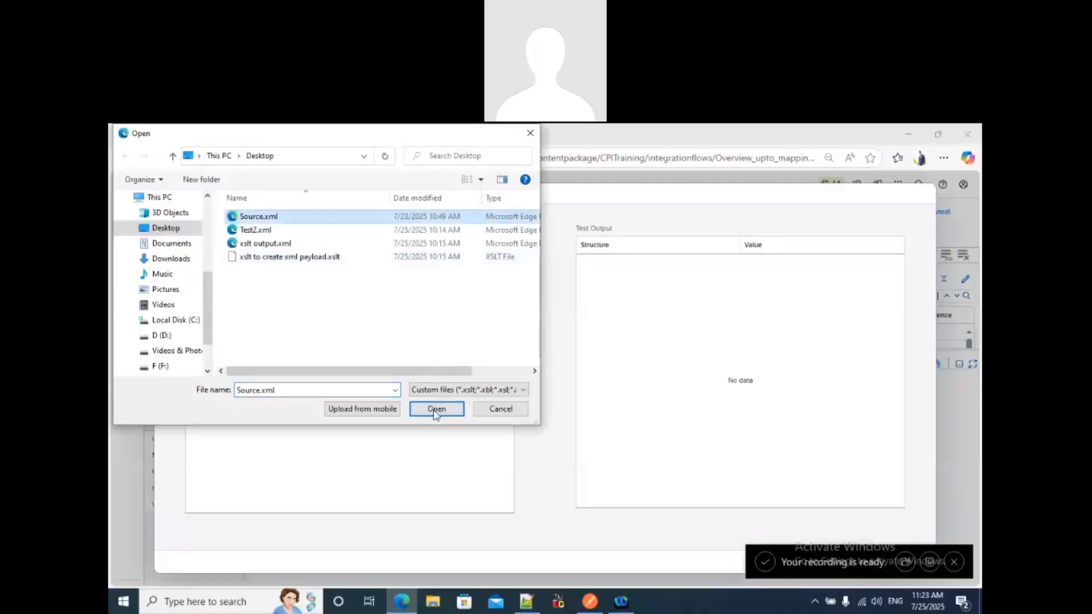
click(435, 410)
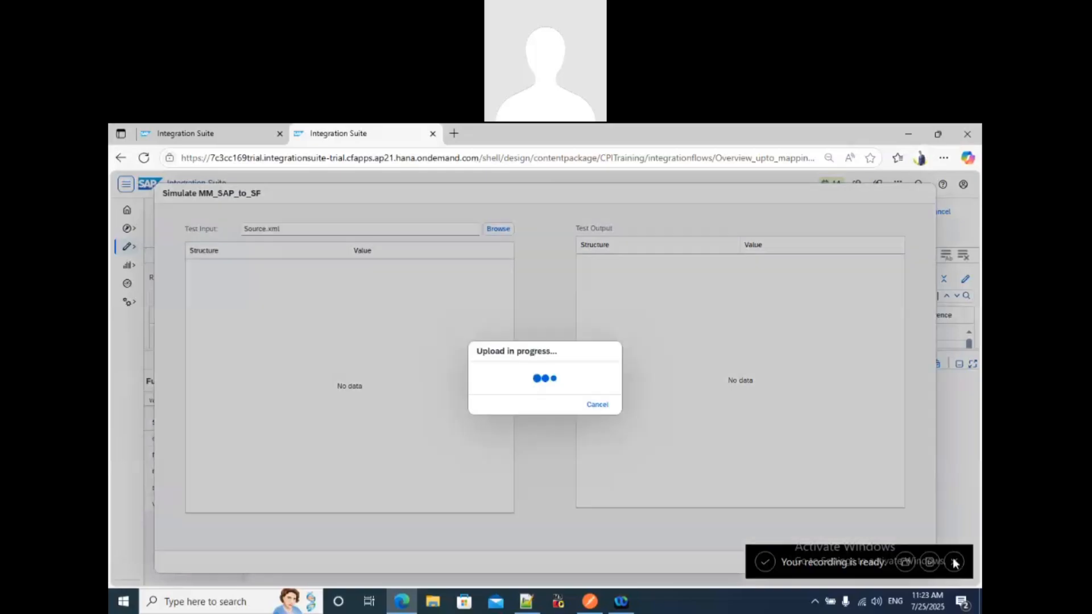
click(955, 563)
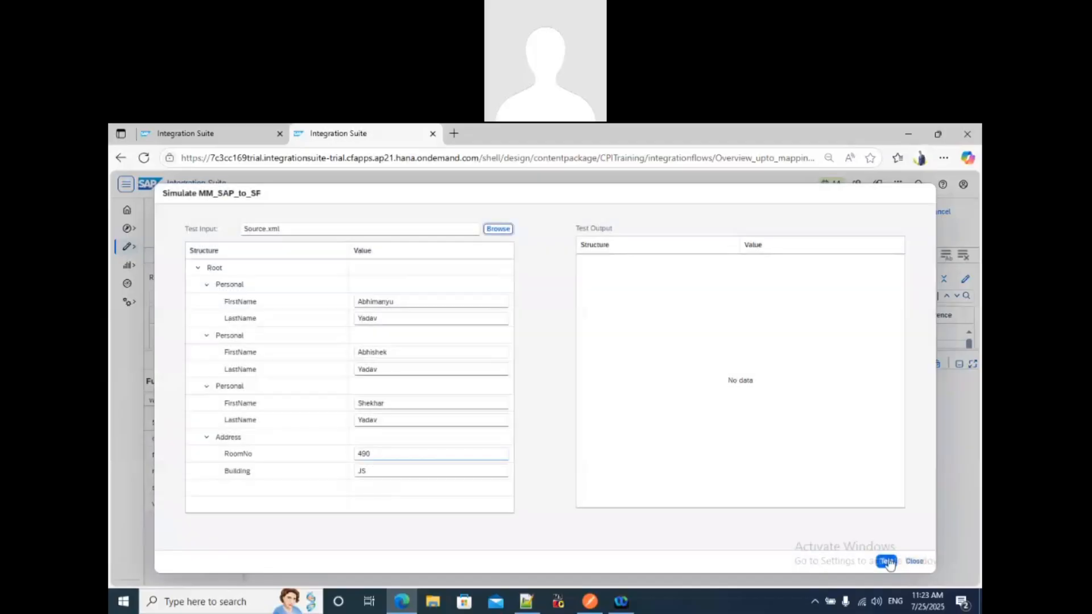
Run the simulation with Building JS and compare the Premise output with the entries in Building_Name_Converter
click(886, 561)
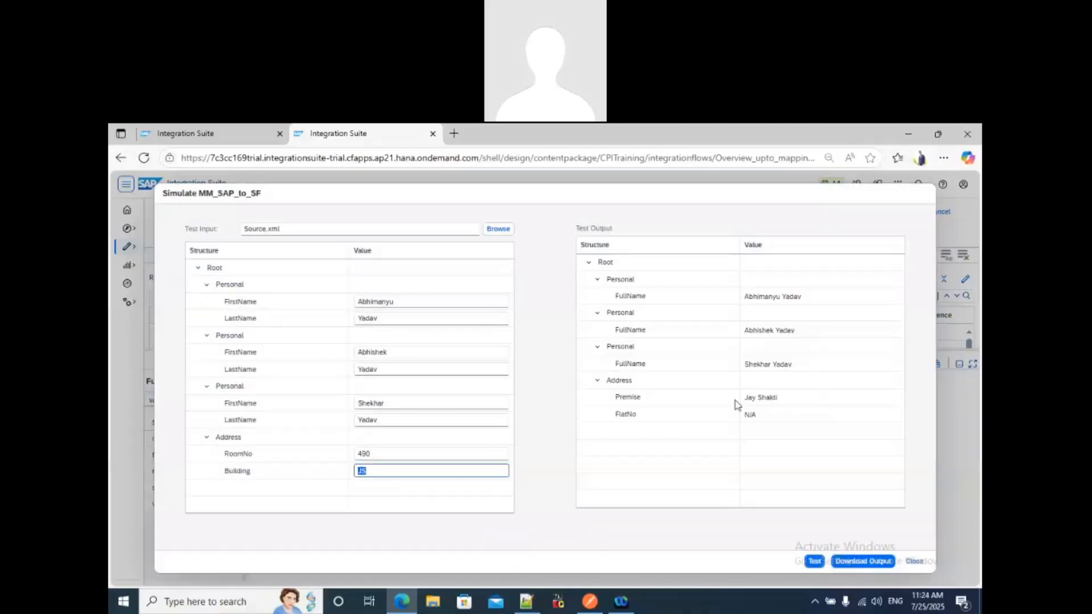
click(742, 398)
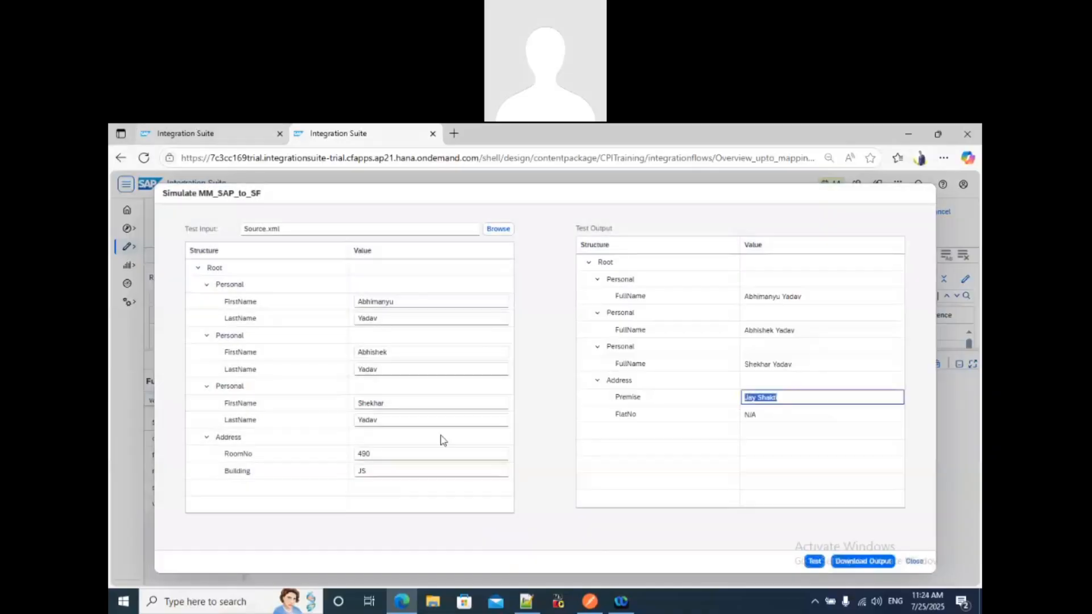
key(ctrl+Tab)
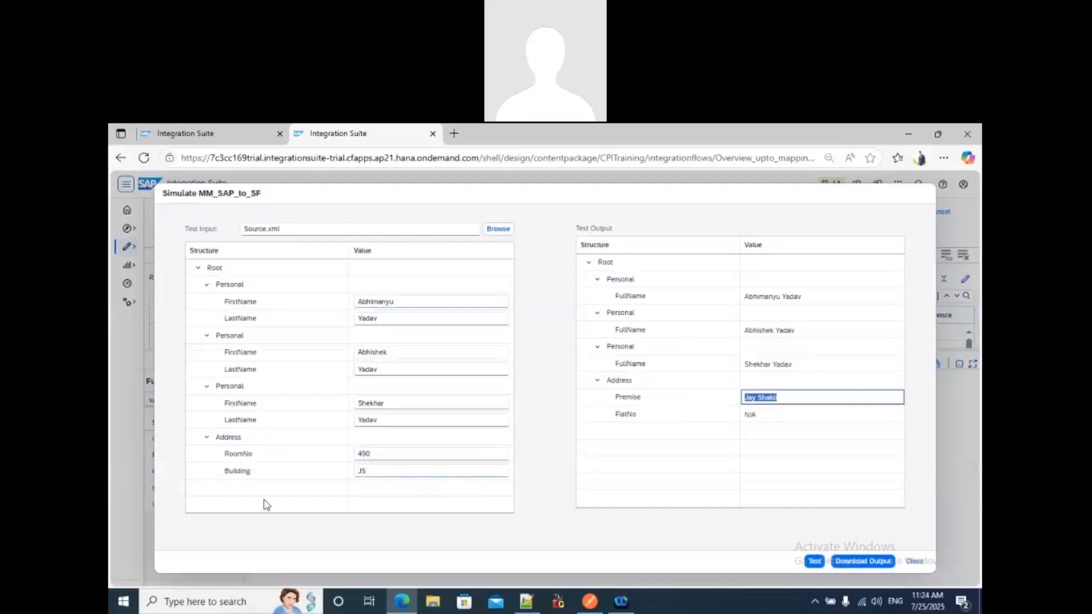
click(250, 135)
key(ctrl+Tab)
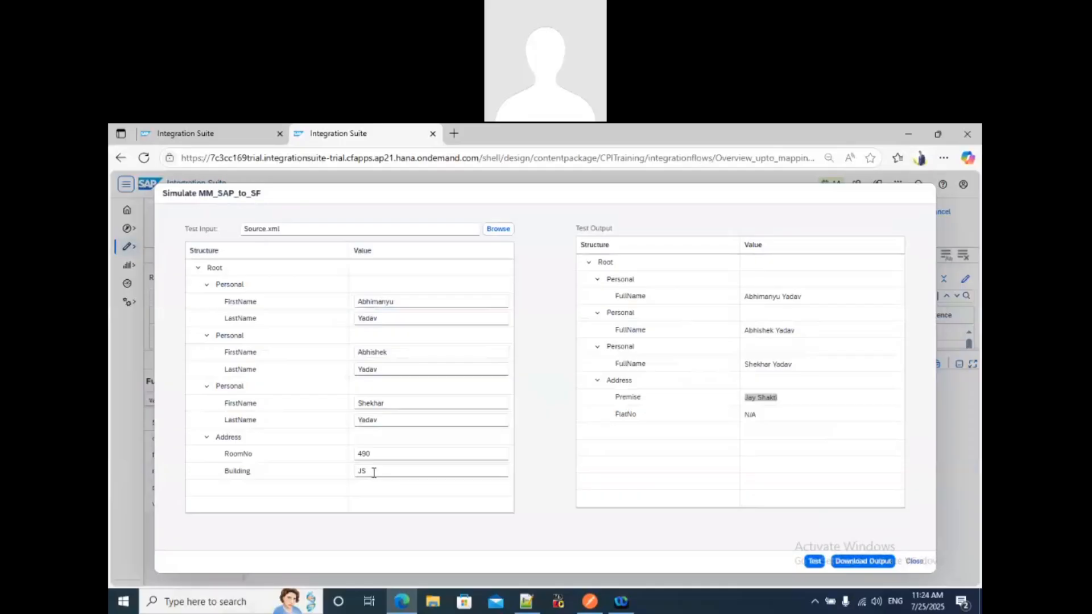
Replace the Building test value with MPR and rerun the simulation
click(374, 472)
key(ctrl+a)
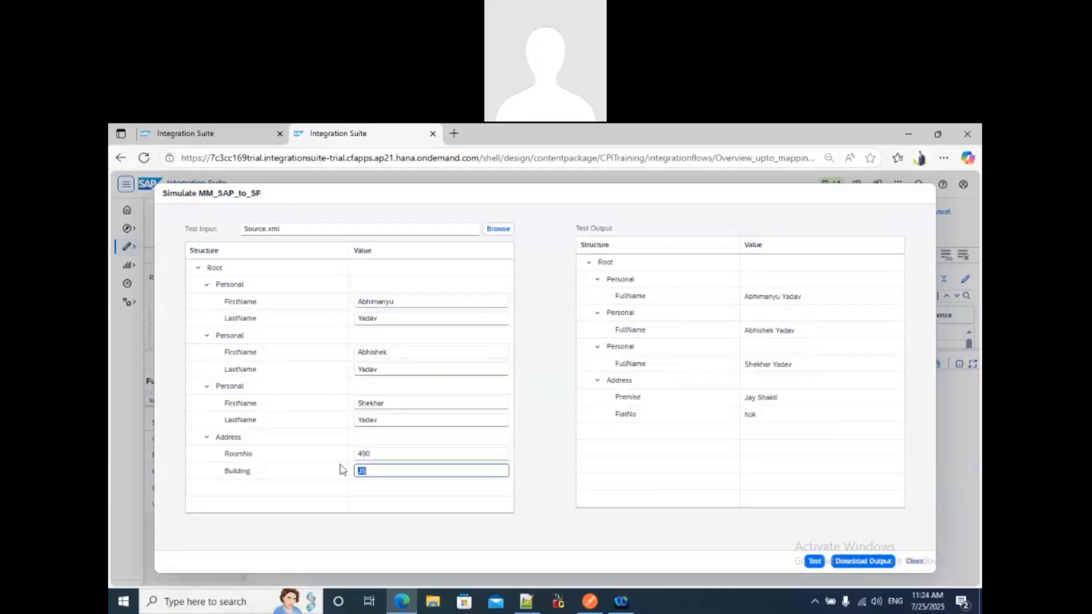
text(MPR)
click(814, 562)
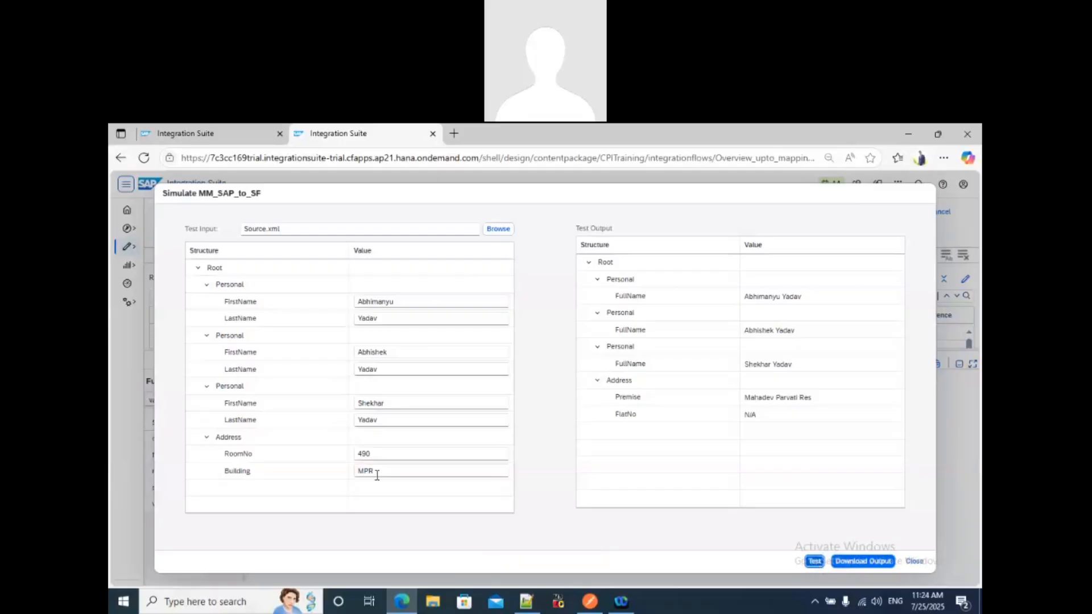
Test the simulation with the unmapped Building value 656565, read the error message and close the simulation
double_click(356, 471)
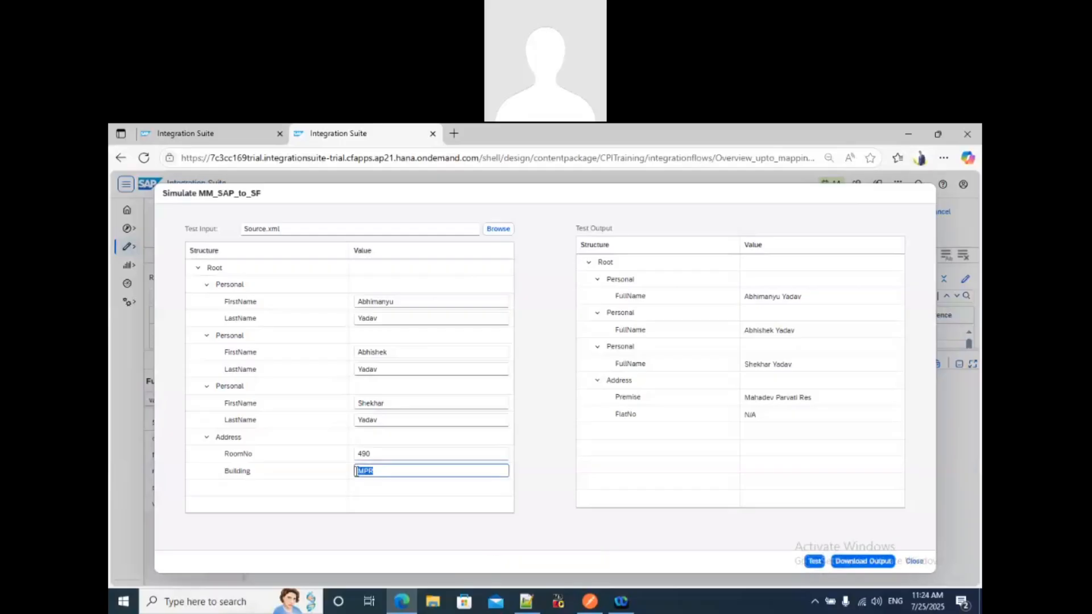
text(656565)
click(226, 137)
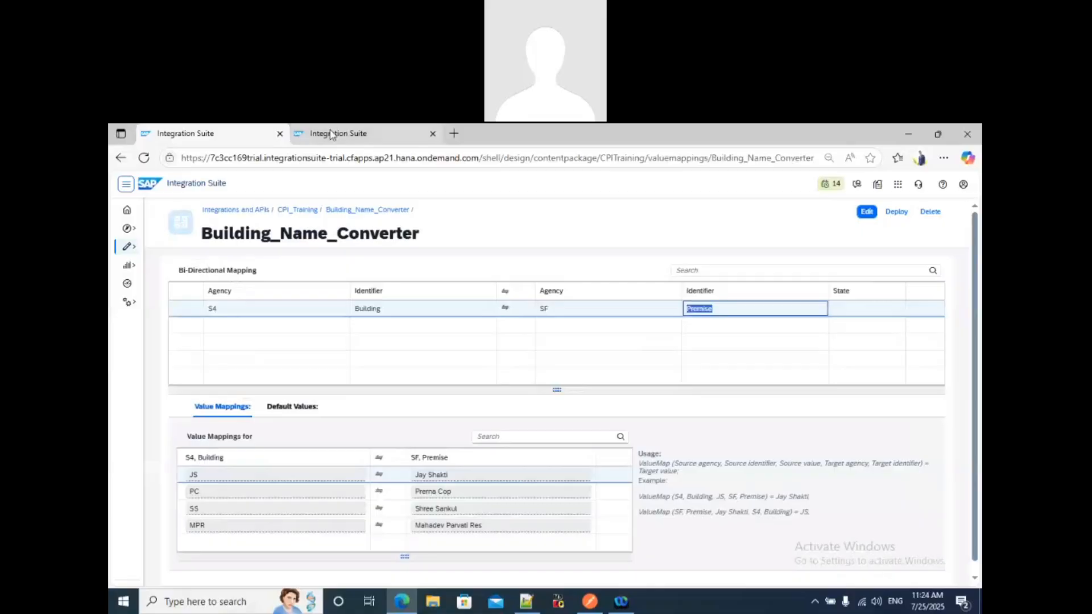
click(332, 135)
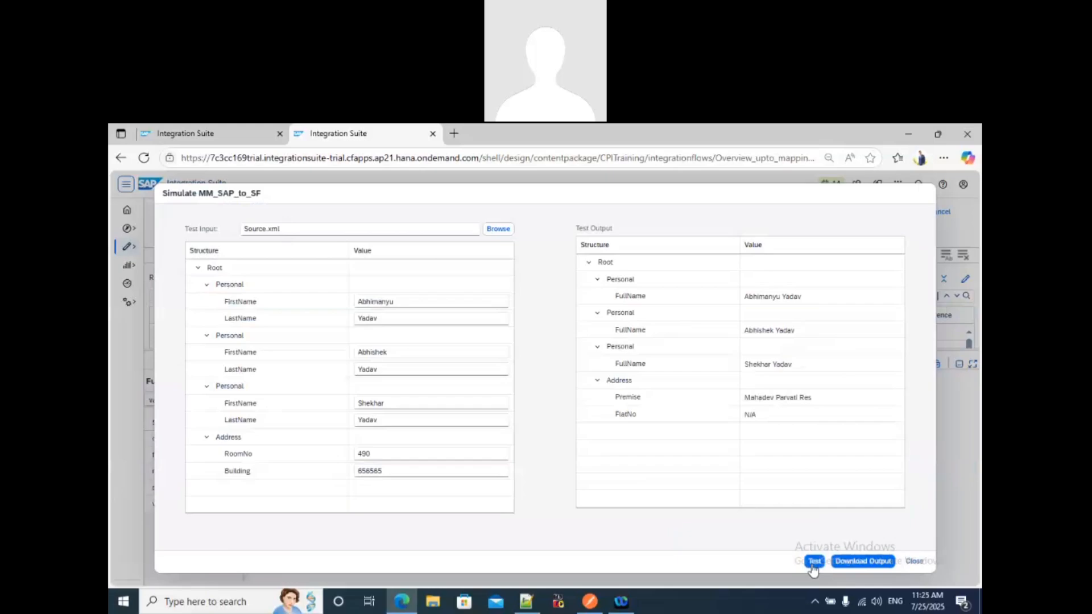
click(814, 562)
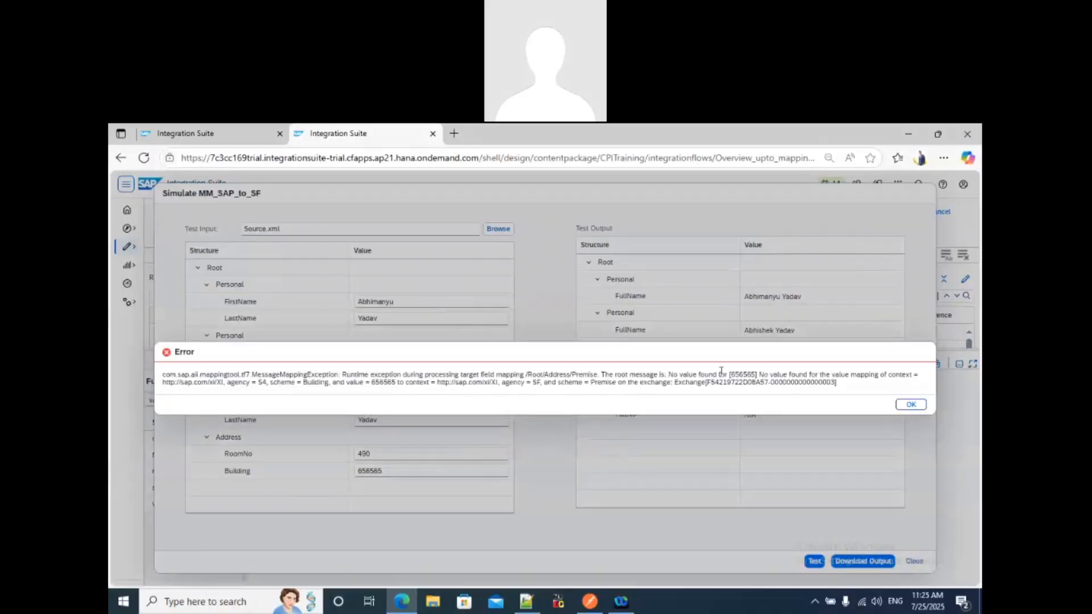
drag(665, 374, 748, 374)
click(911, 405)
click(914, 561)
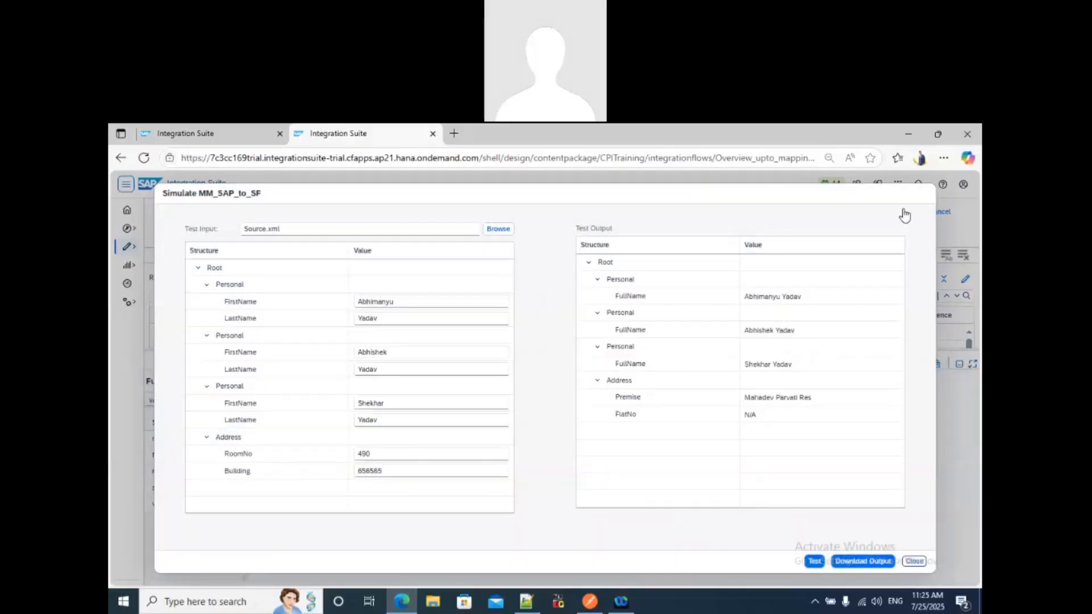
Accept the MM_SAP_to_SF mapping changes, and reopen the mapping from the processing settings of Message Mapping 1
click(912, 213)
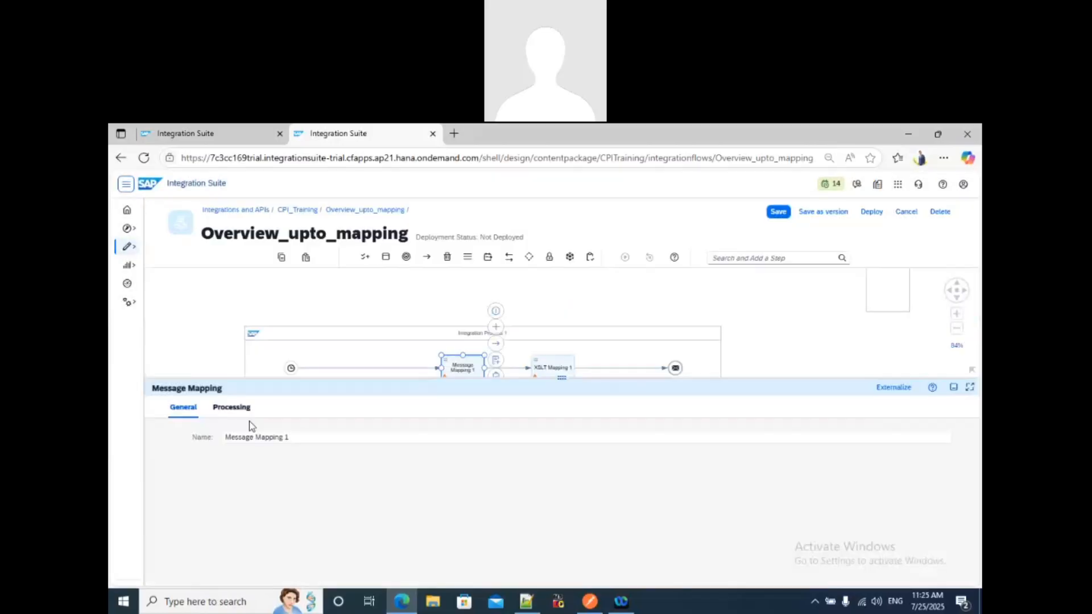
click(238, 410)
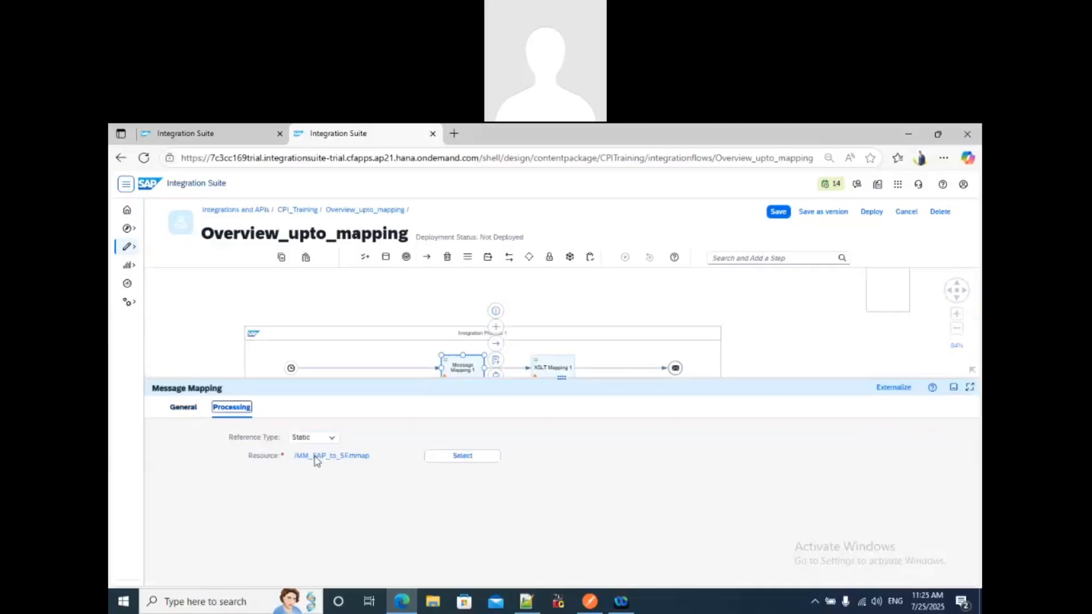
click(316, 457)
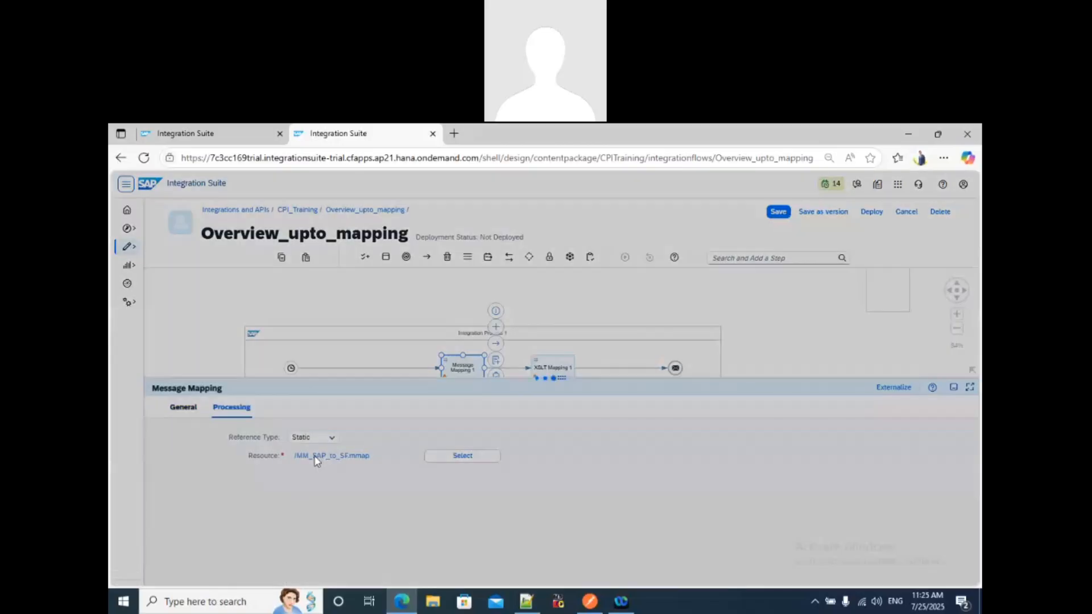